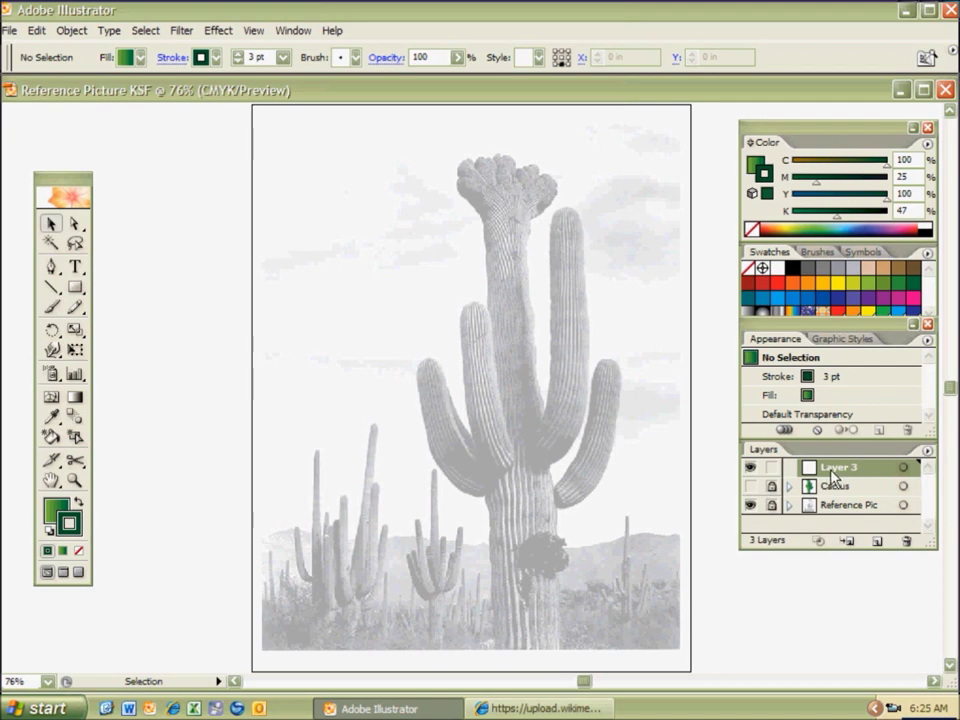
# - Rename Layer 3 to Lines
pyautogui.doubleClick(785, 490)
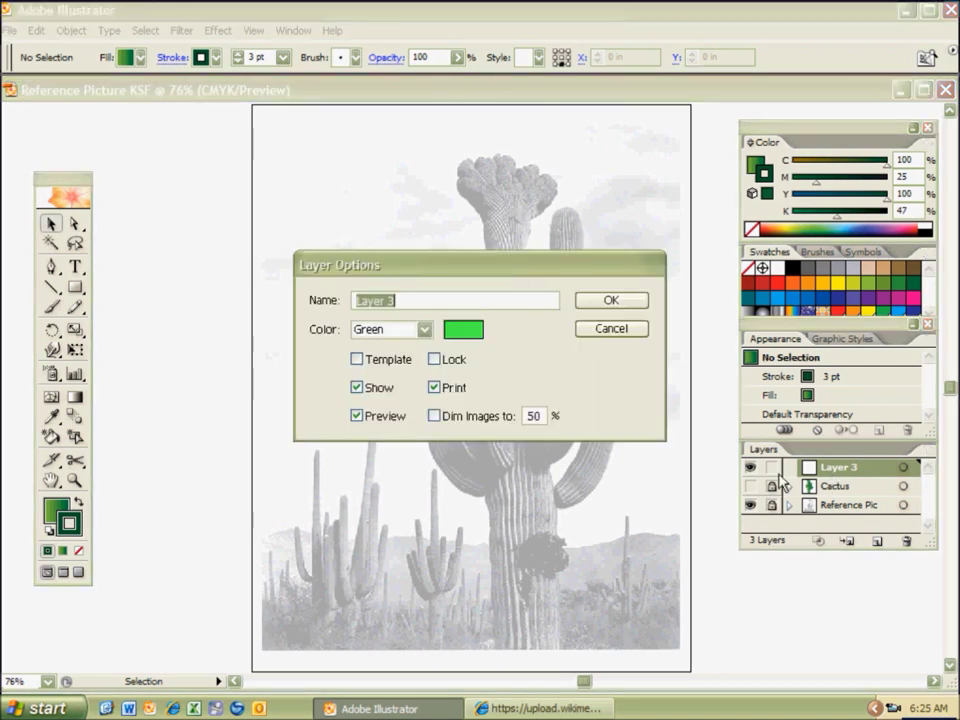
pyautogui.write('Lines')
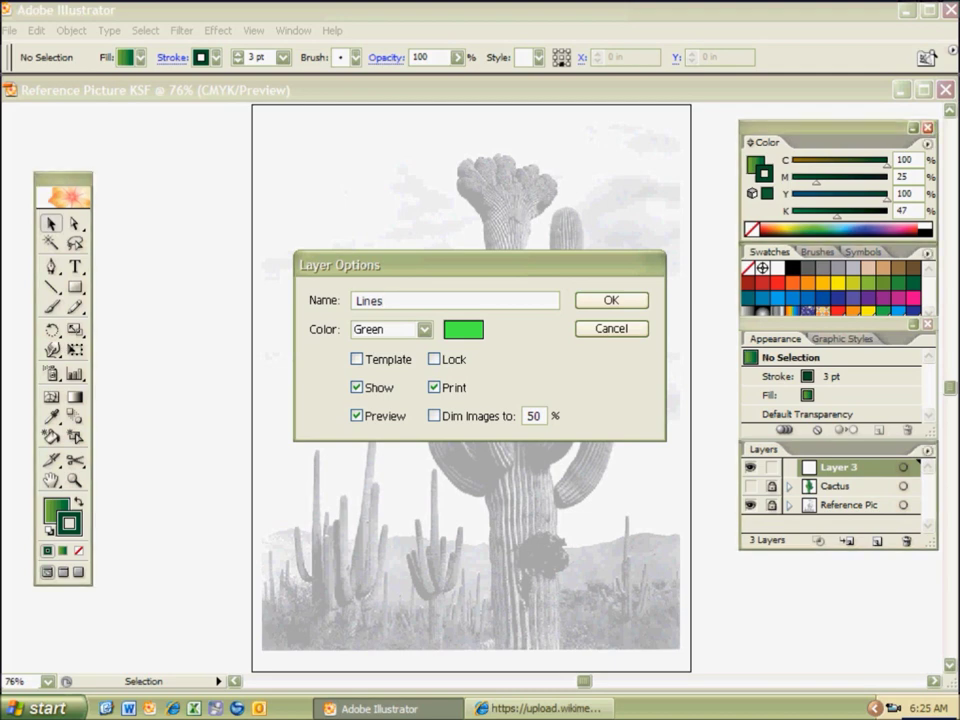
pyautogui.press('Return')
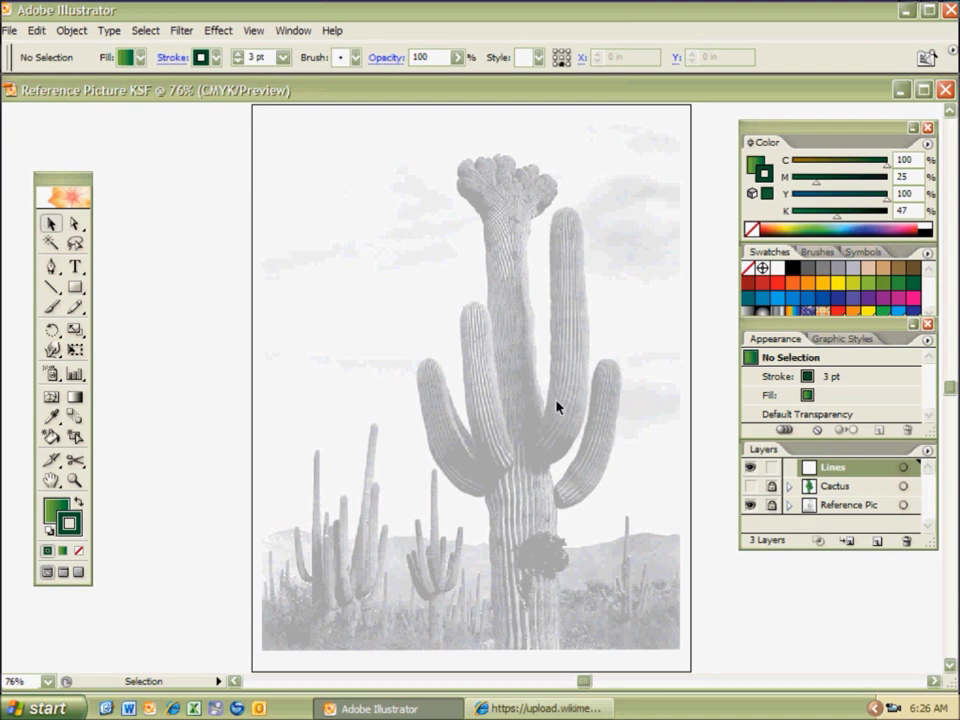
# - Set up the Pen tool with no fill and darken the green stroke colour to 73% black
pyautogui.press('p')
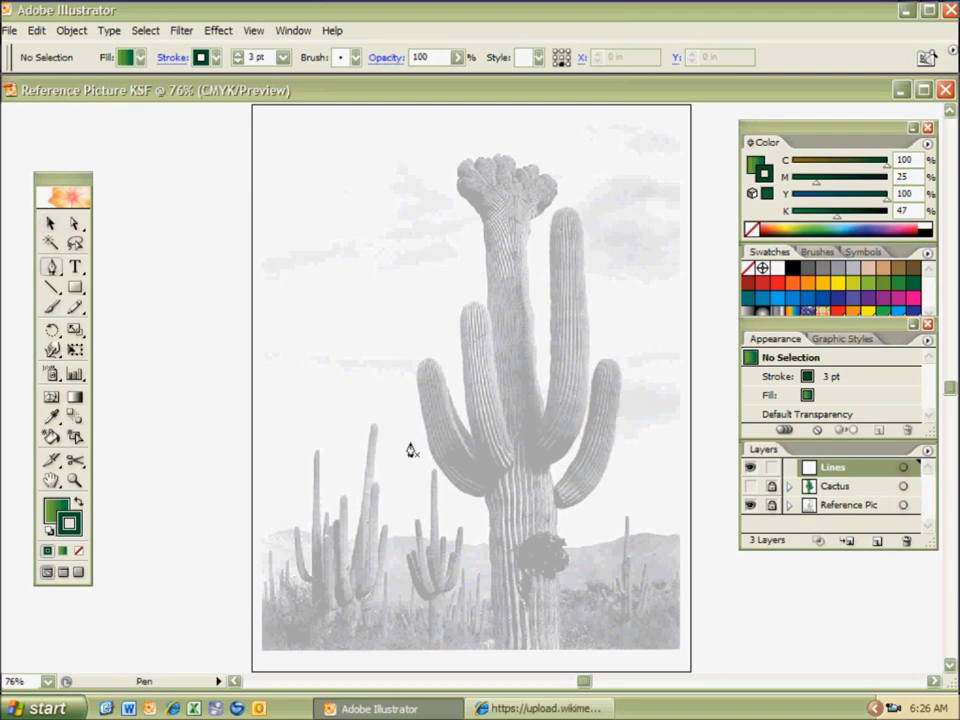
pyautogui.press('x')
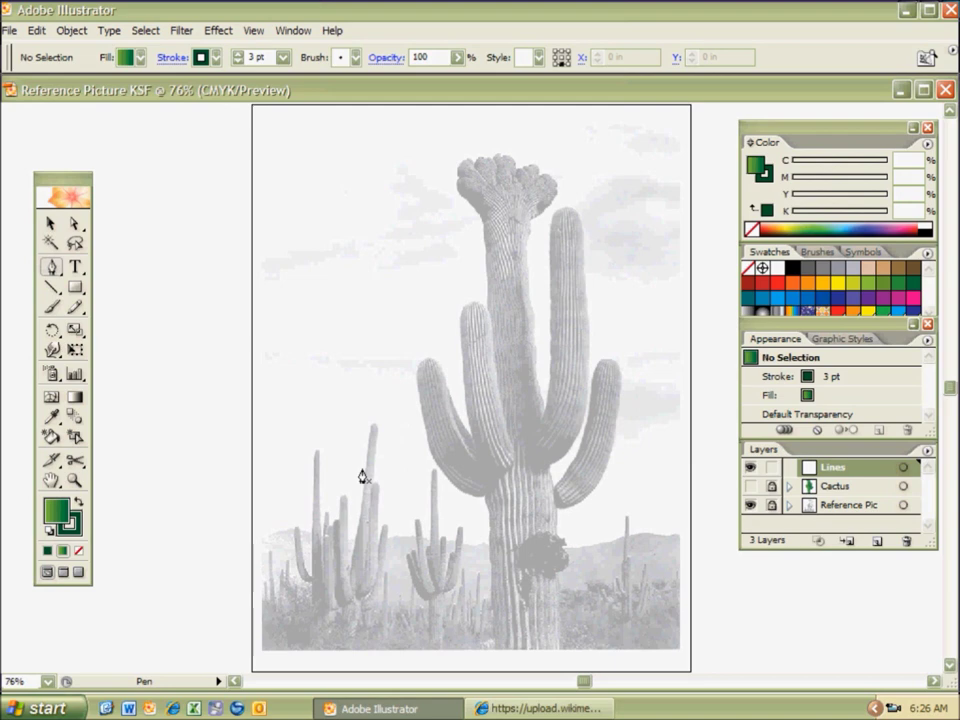
pyautogui.press('/')
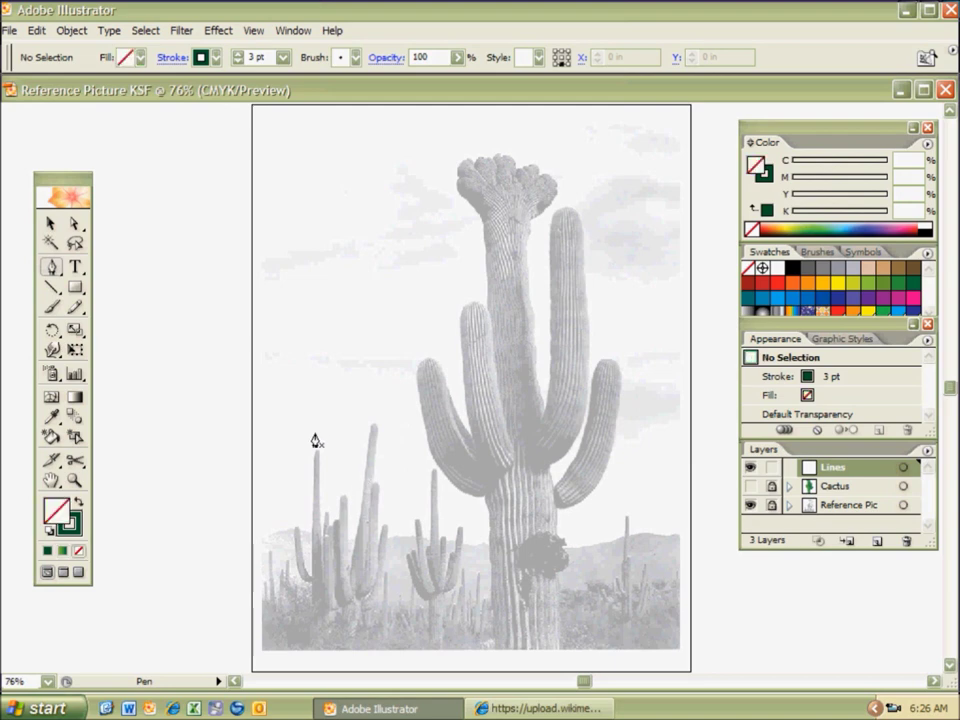
pyautogui.moveTo(838, 217); pyautogui.dragTo(865, 222)
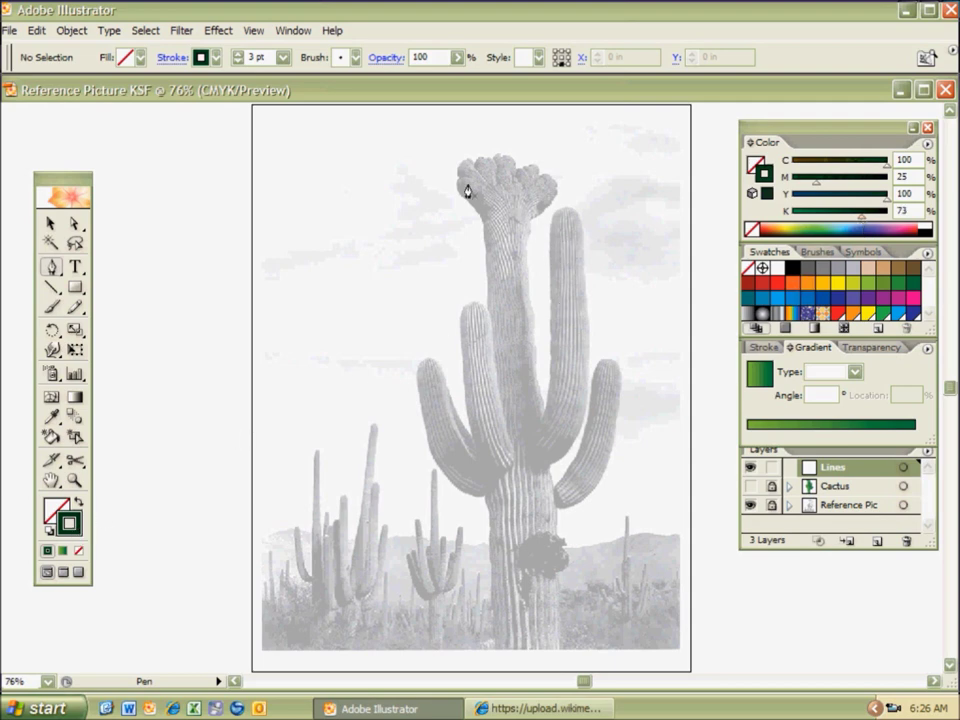
# - Choose the tapered teardrop brush from the Chinese brush library with a 0.5 pt stroke weight
pyautogui.click(345, 60)
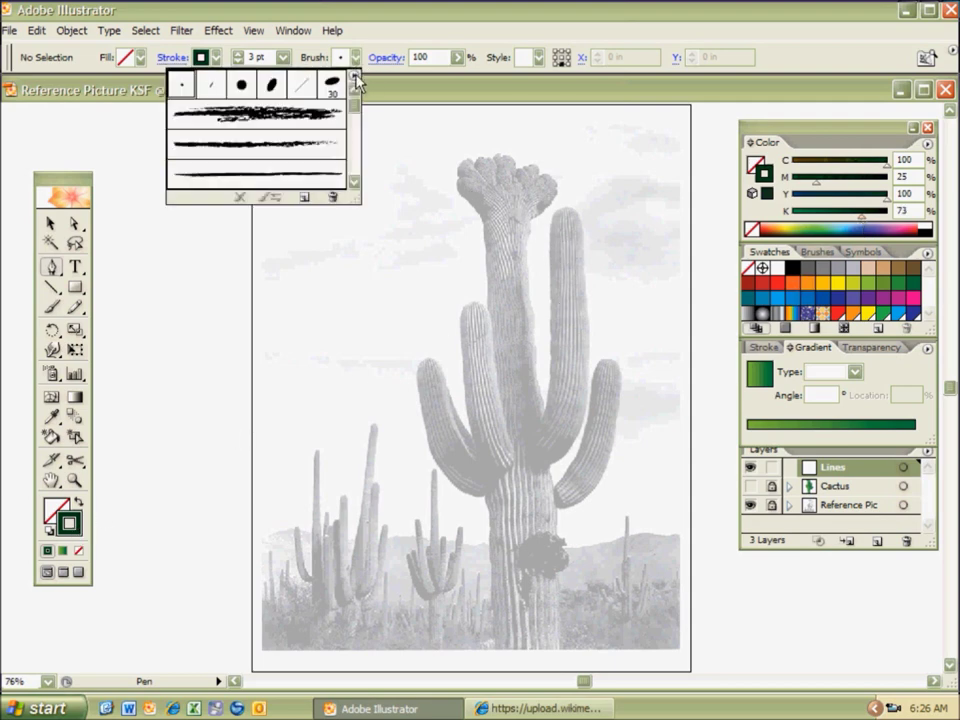
pyautogui.click(354, 76)
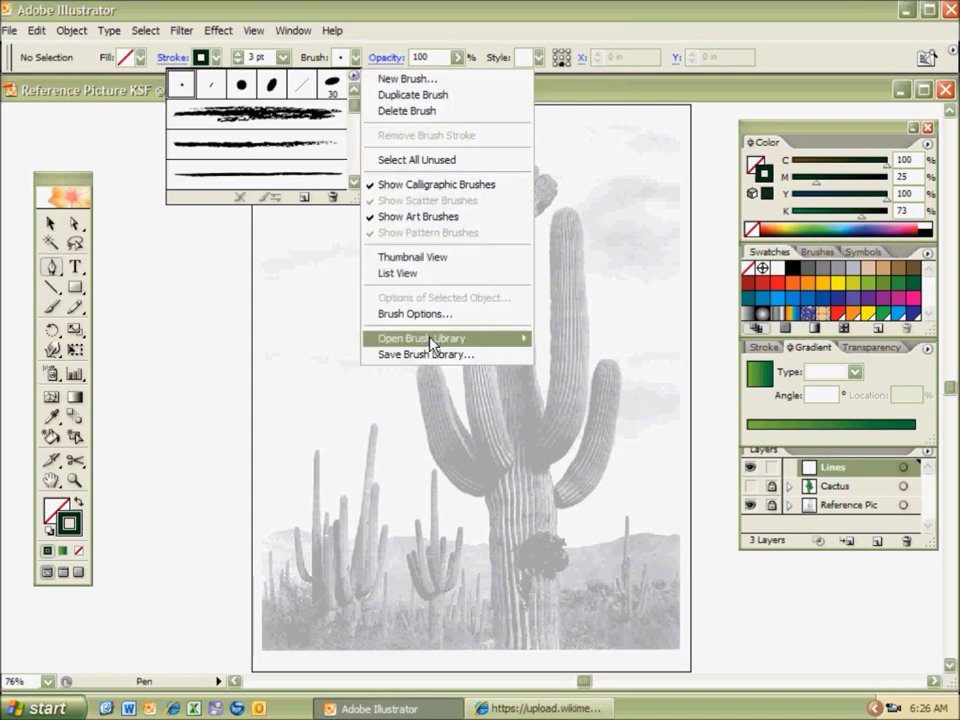
pyautogui.moveTo(435, 338)
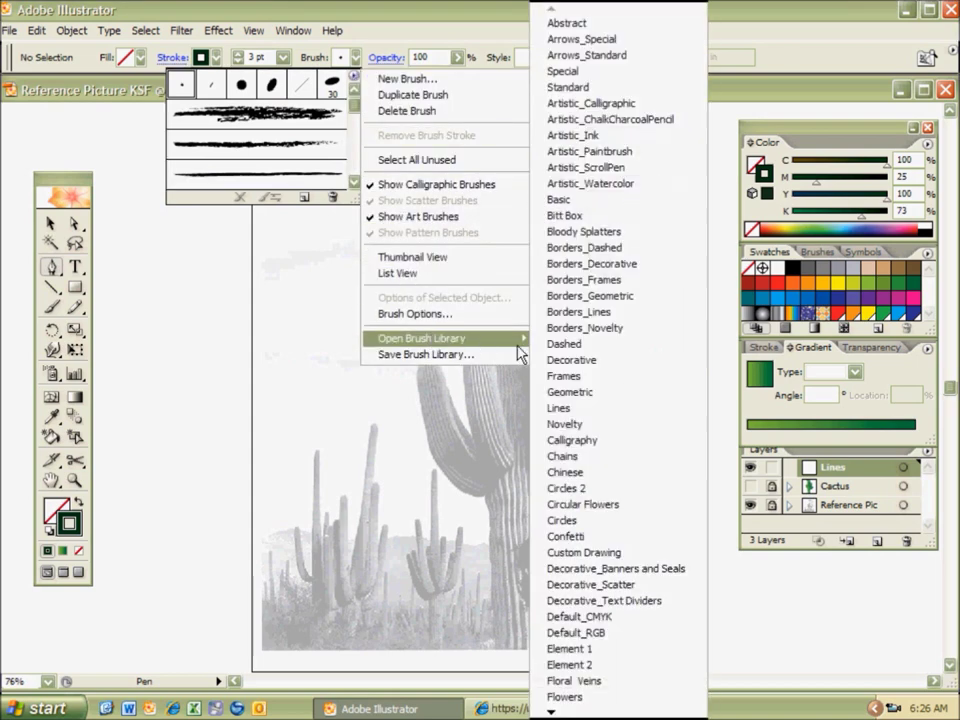
pyautogui.click(563, 465)
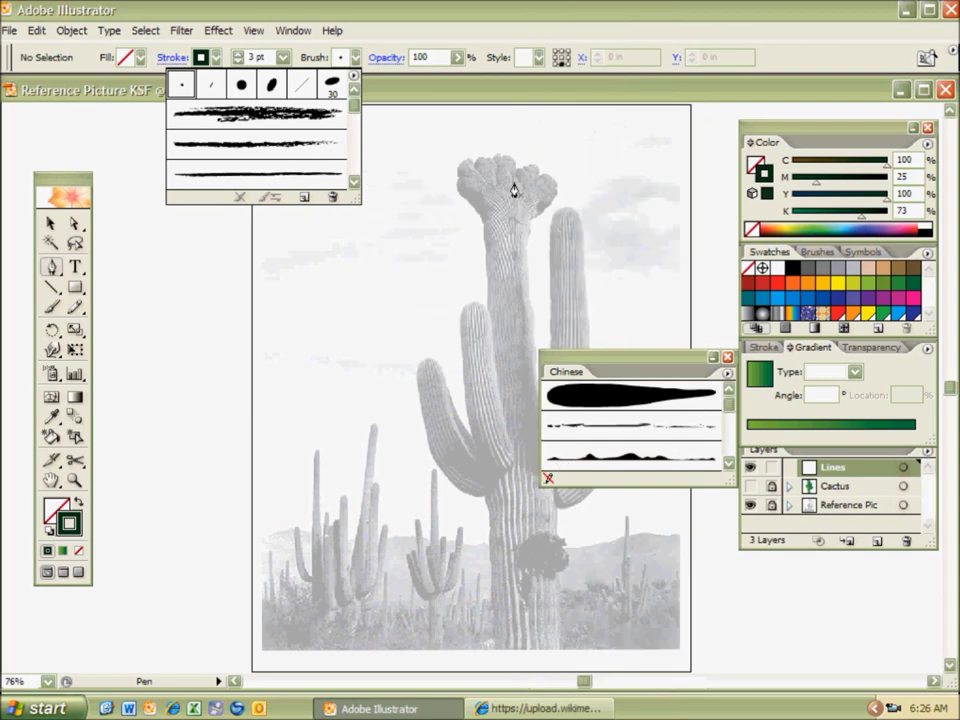
pyautogui.moveTo(604, 369); pyautogui.dragTo(147, 356)
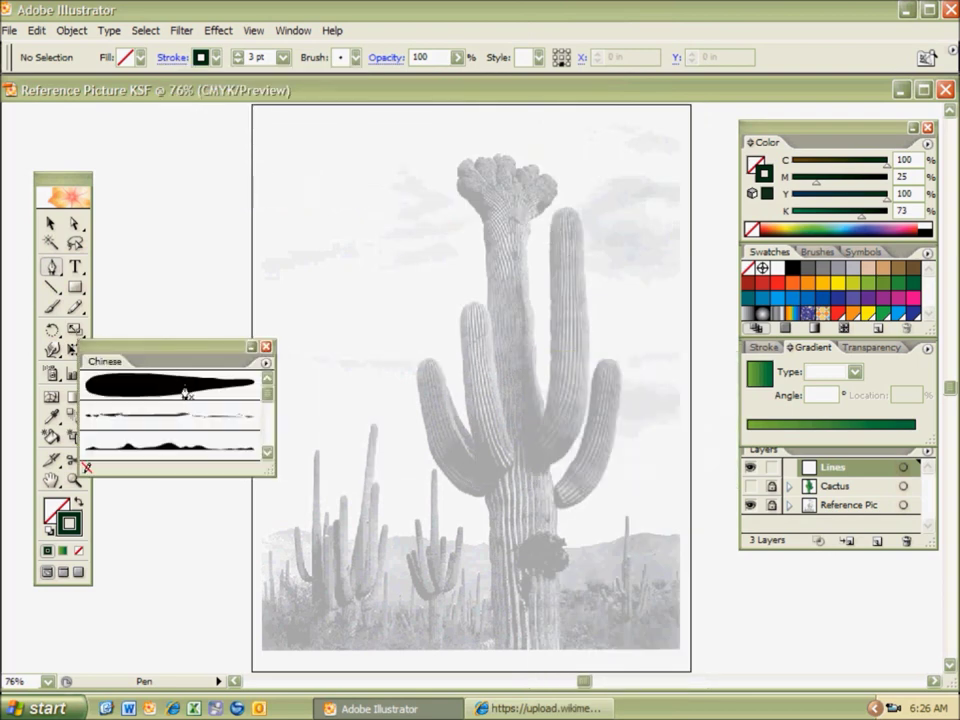
pyautogui.click(283, 57)
pyautogui.click(262, 84)
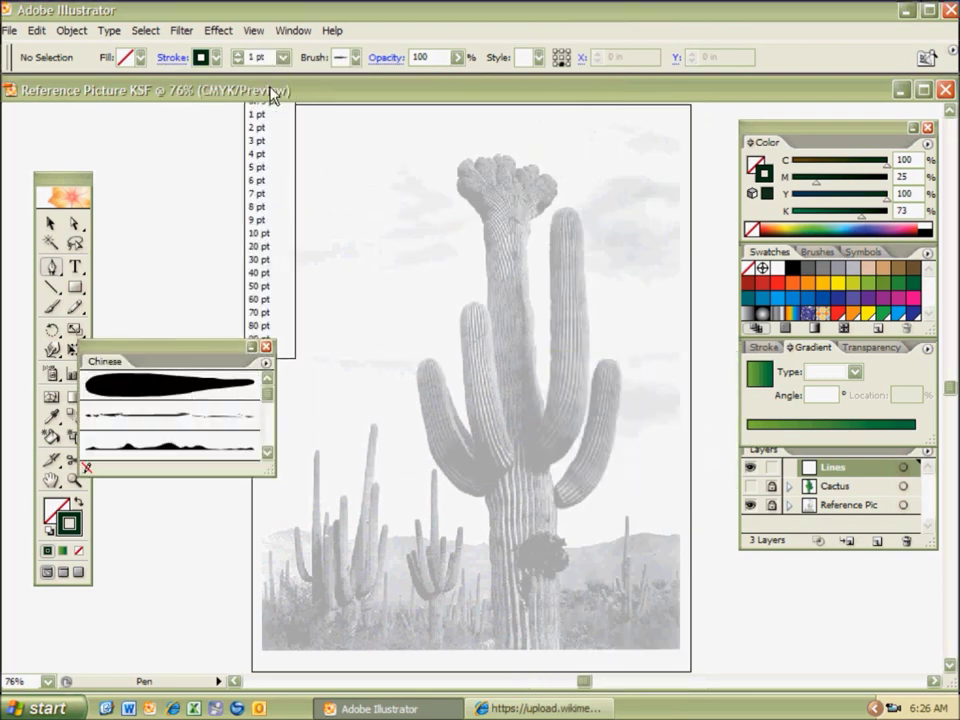
# - Draw a curved rib line from the tip to the base of the tall right cactus arm and adjust its middle anchor point
pyautogui.click(562, 211)
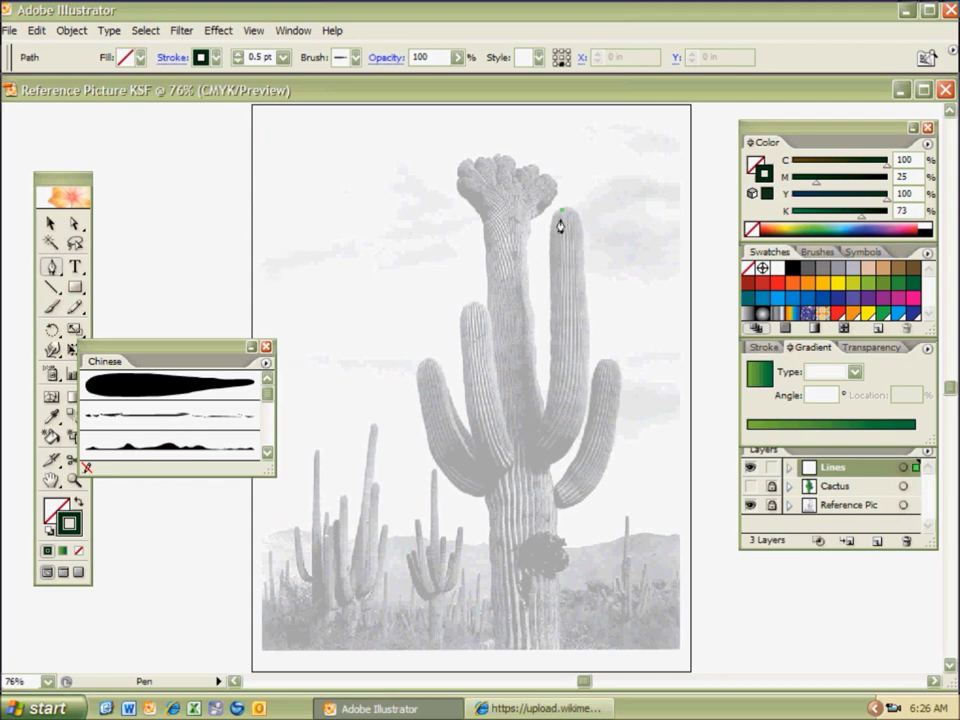
pyautogui.click(561, 303)
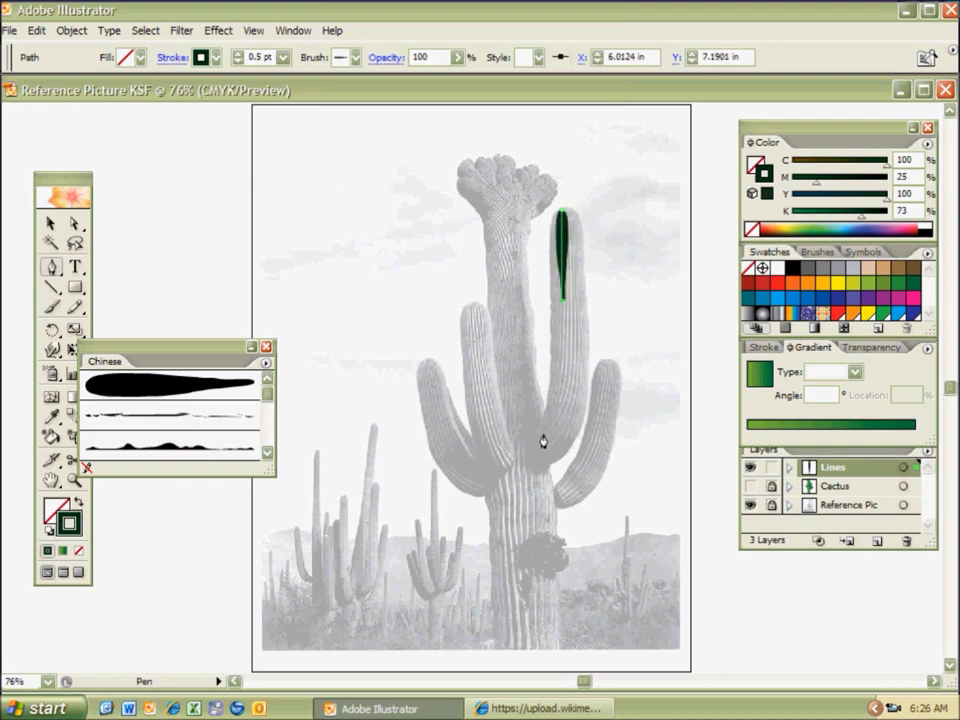
pyautogui.moveTo(539, 446); pyautogui.dragTo(502, 485)
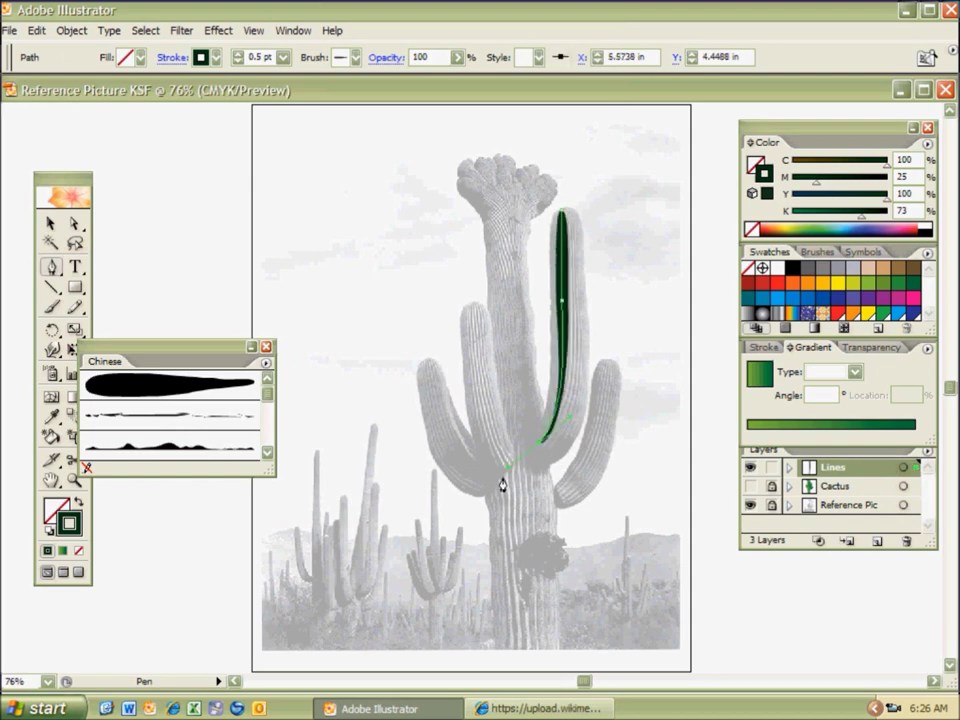
pyautogui.press('a')
pyautogui.hotkey('ctrl', 'shift', 'a')
pyautogui.click(562, 308)
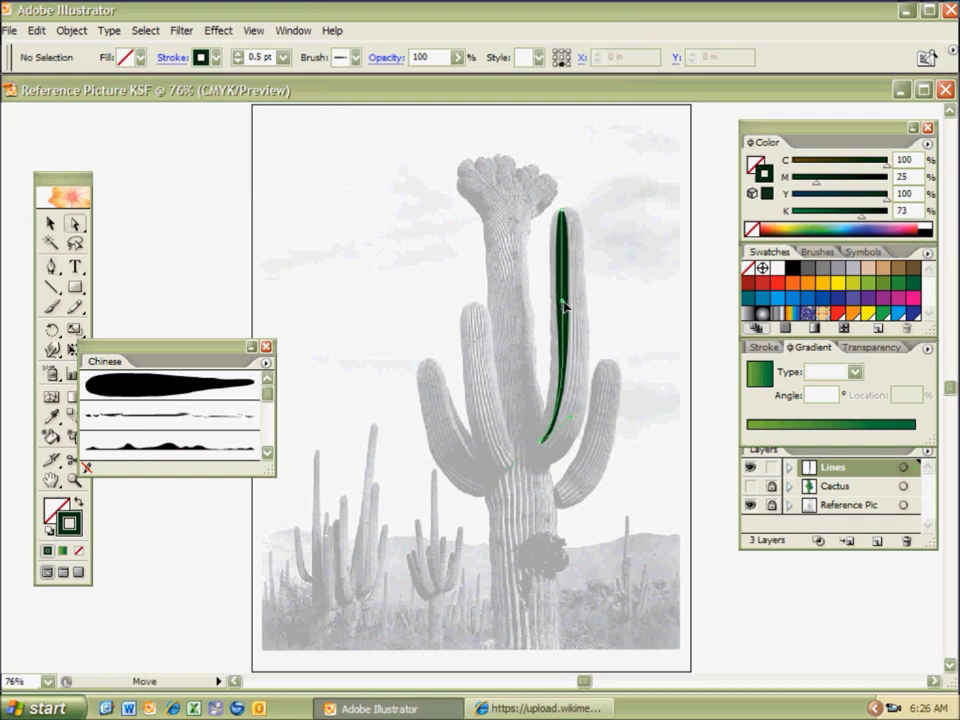
pyautogui.click(562, 308)
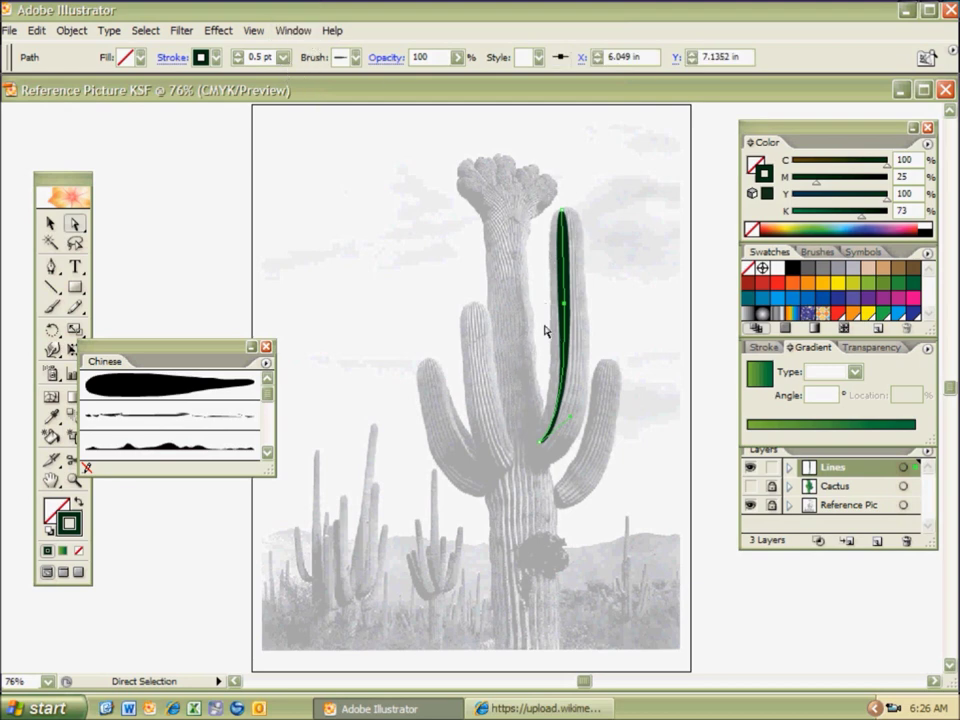
# - Set the rib line's stroke weight to 0.1 pt and deselect it
pyautogui.click(271, 55)
pyautogui.write('.1')
pyautogui.press('Return')
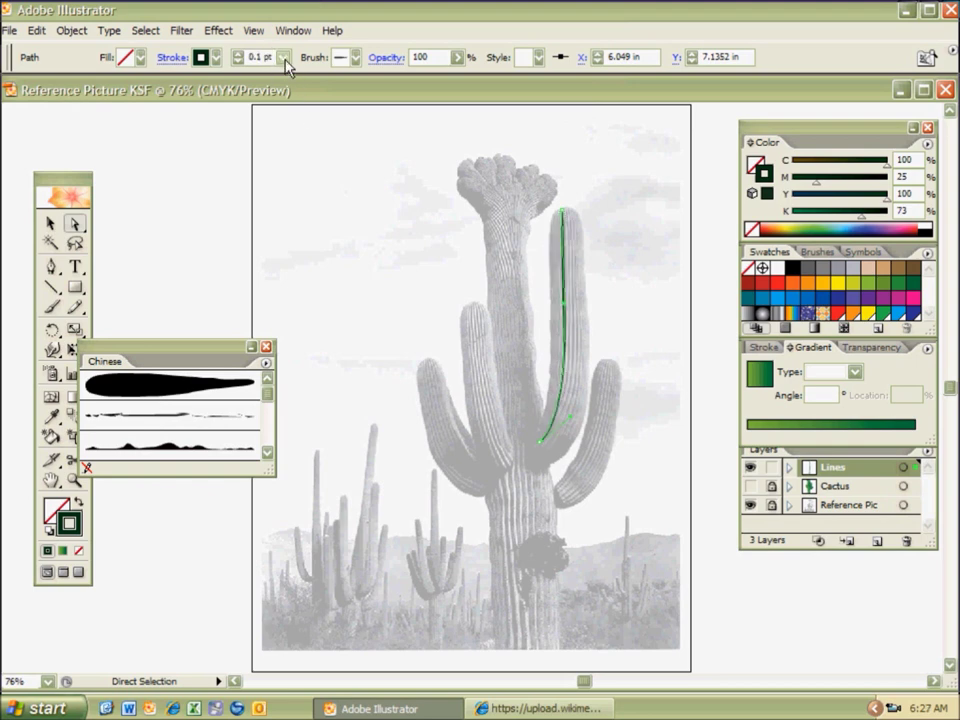
pyautogui.click(284, 57)
pyautogui.click(301, 44)
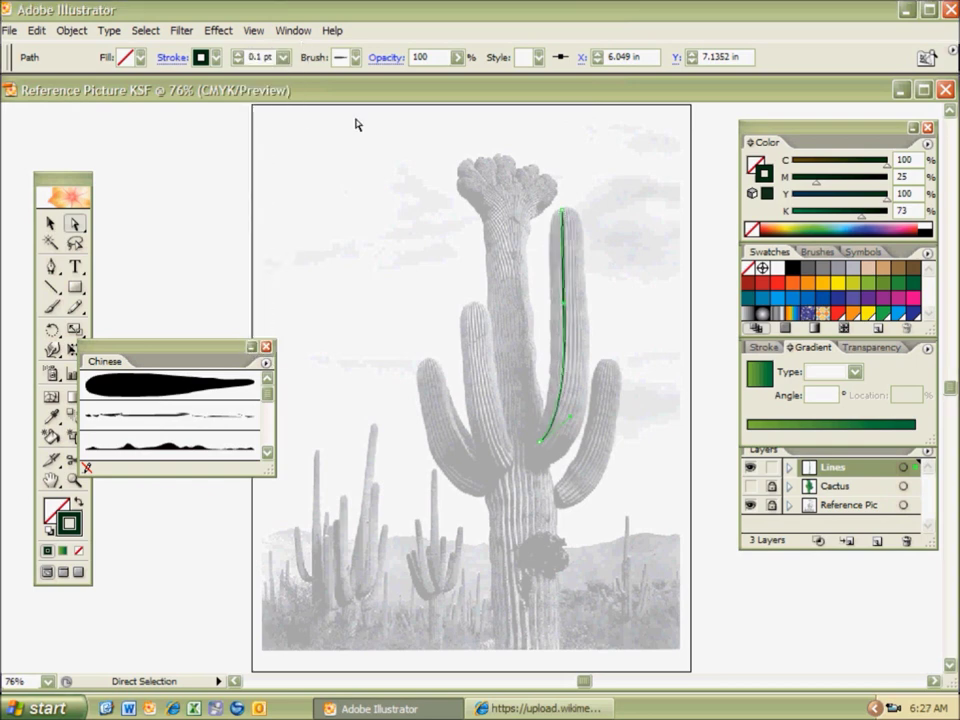
pyautogui.click(602, 224)
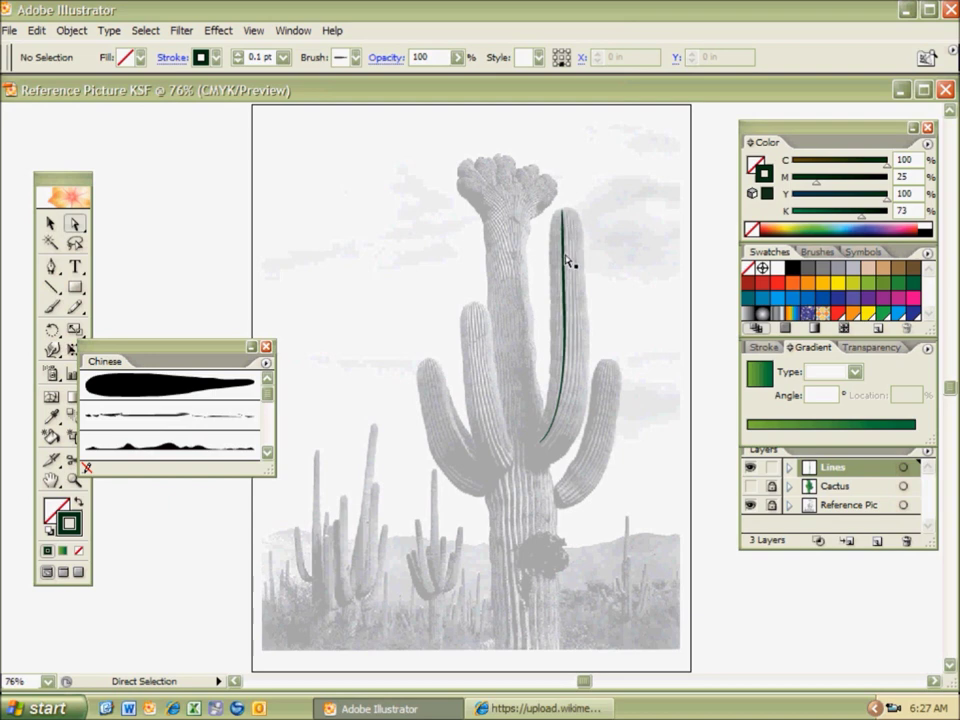
# - Draw a second curved rib line just right of the first down the tall arm, briefly checking the Cactus layer's artwork
pyautogui.press('p')
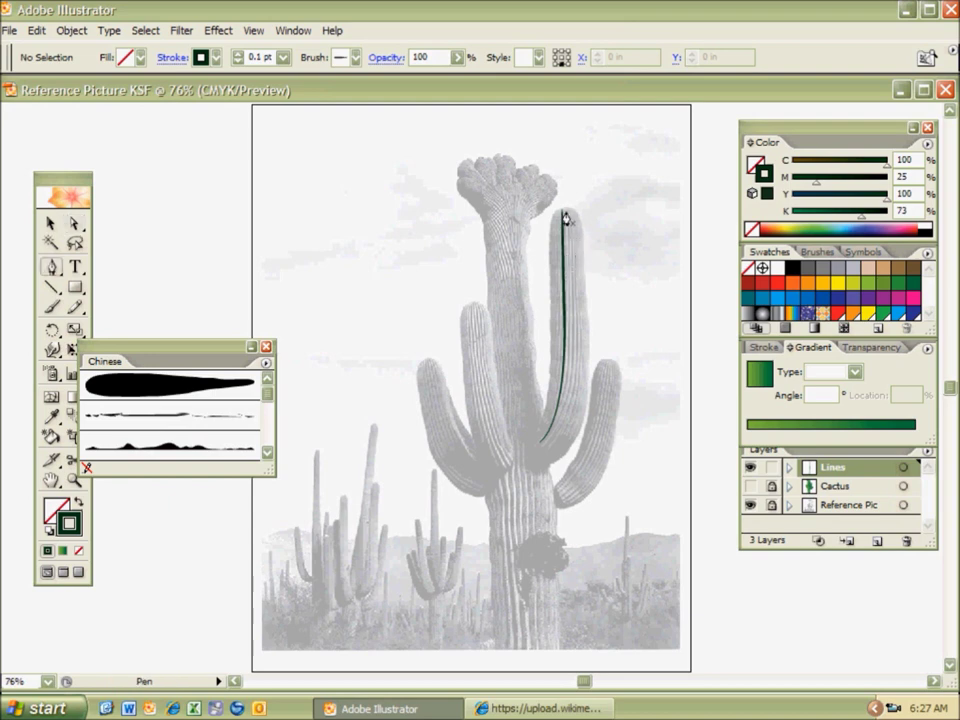
pyautogui.click(564, 213)
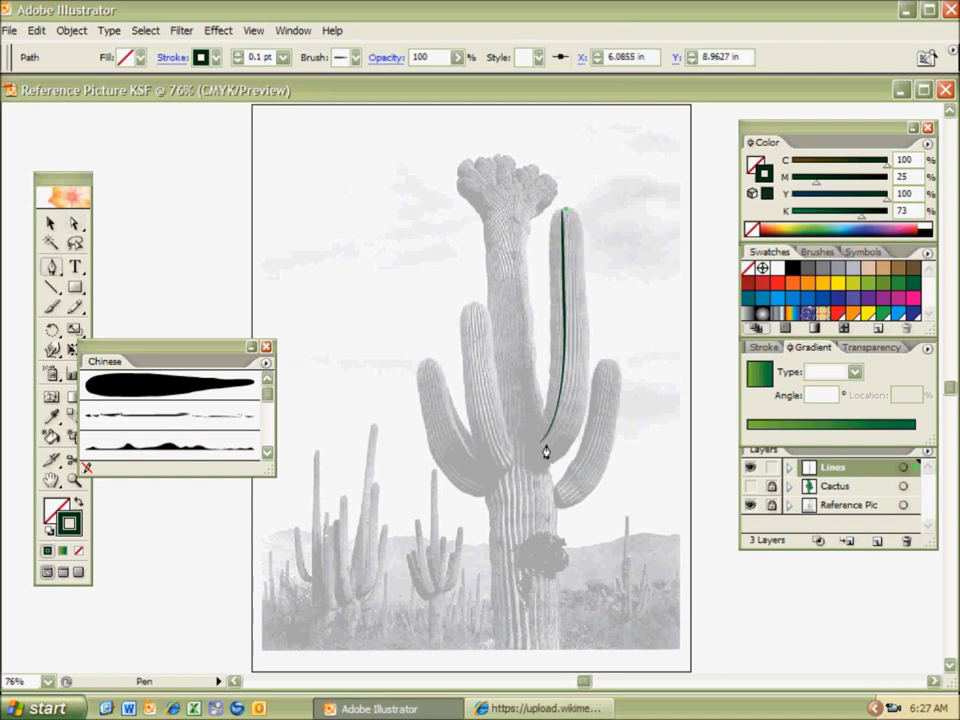
pyautogui.click(751, 486)
pyautogui.click(751, 486)
pyautogui.click(751, 486)
pyautogui.click(751, 486)
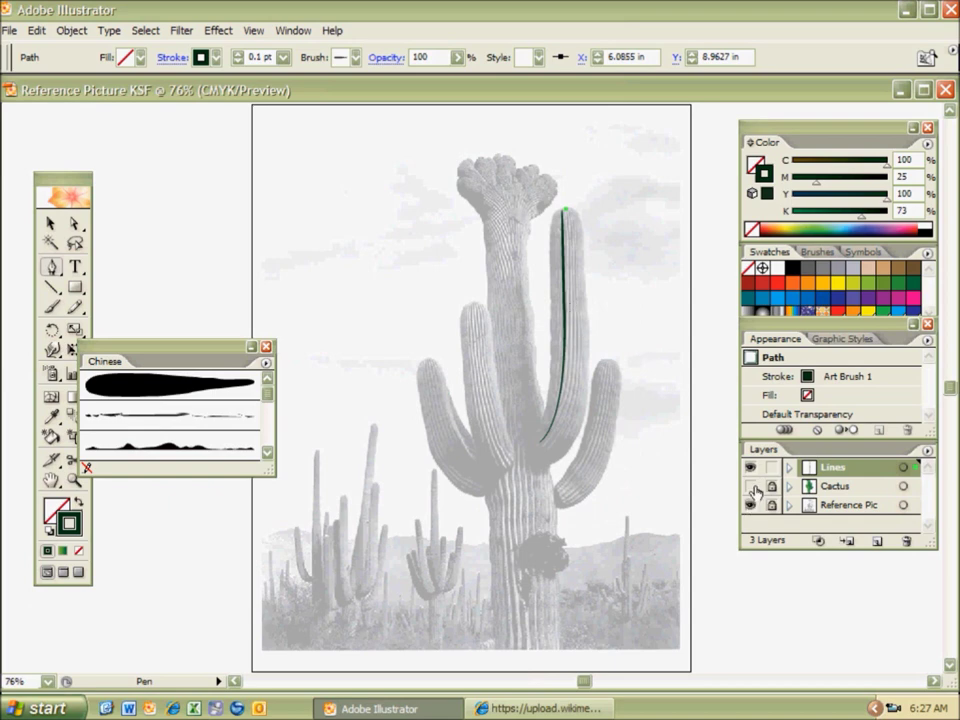
pyautogui.click(566, 256)
pyautogui.moveTo(545, 446); pyautogui.dragTo(505, 487)
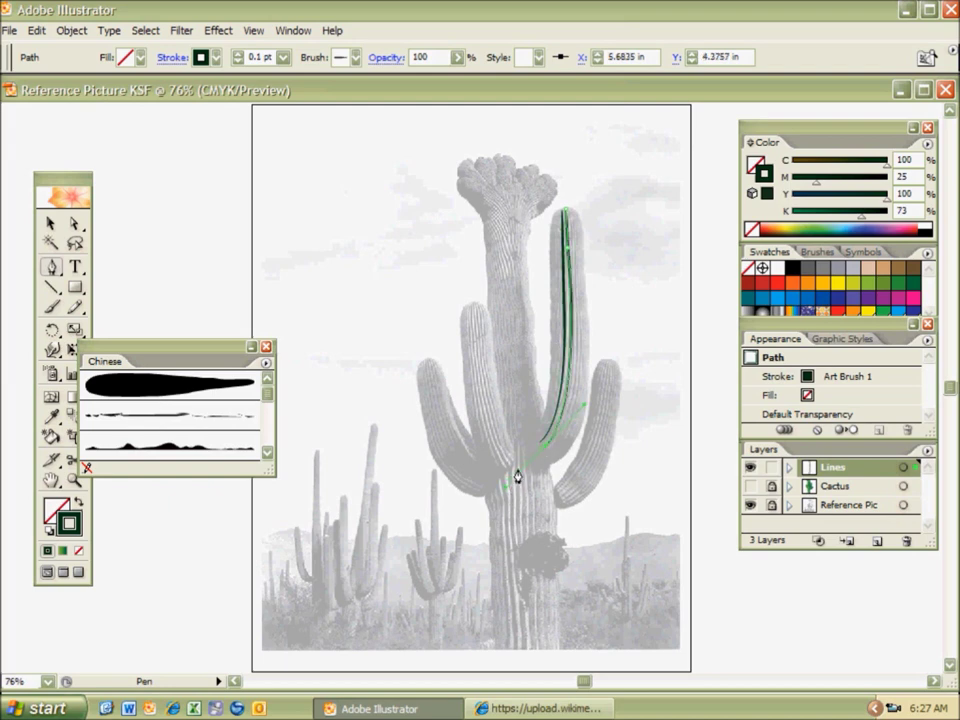
pyautogui.keyDown('ctrl'); pyautogui.click(583, 279); pyautogui.keyUp('ctrl')
# - Draw a third curved rib line down the tall arm, just right of the second, with a curved anchor partway down
pyautogui.click(568, 213)
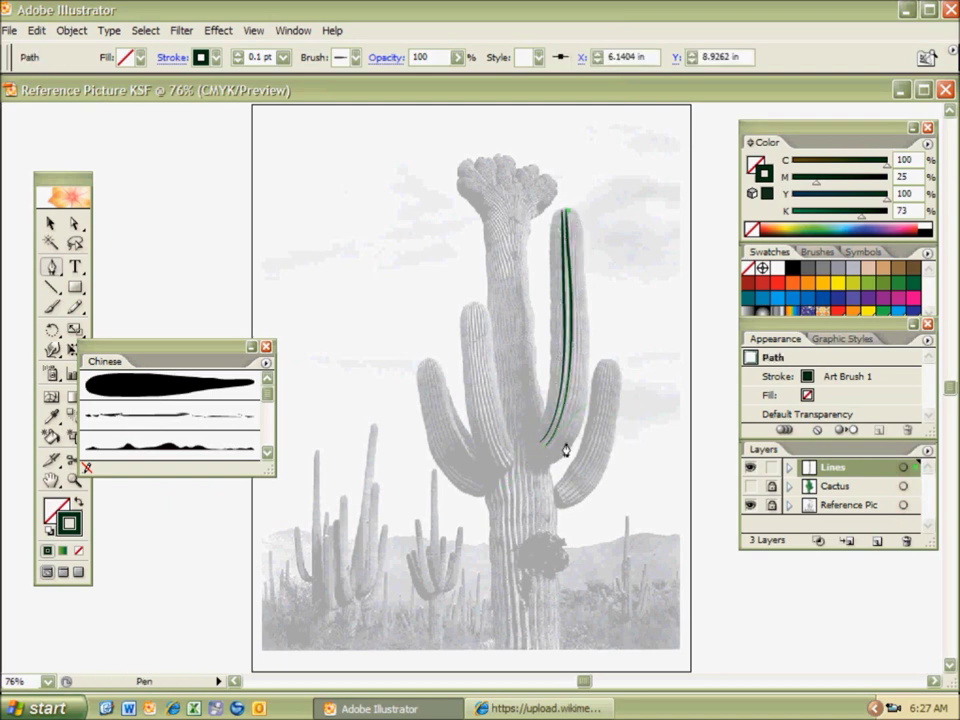
pyautogui.moveTo(575, 368)
pyautogui.mouseDown()
pyautogui.moveTo(566, 399)
pyautogui.moveTo(575, 372)
pyautogui.mouseUp()
pyautogui.hotkey('ctrl', 'z')
pyautogui.moveTo(575, 351); pyautogui.dragTo(570, 376)
pyautogui.click(576, 351)
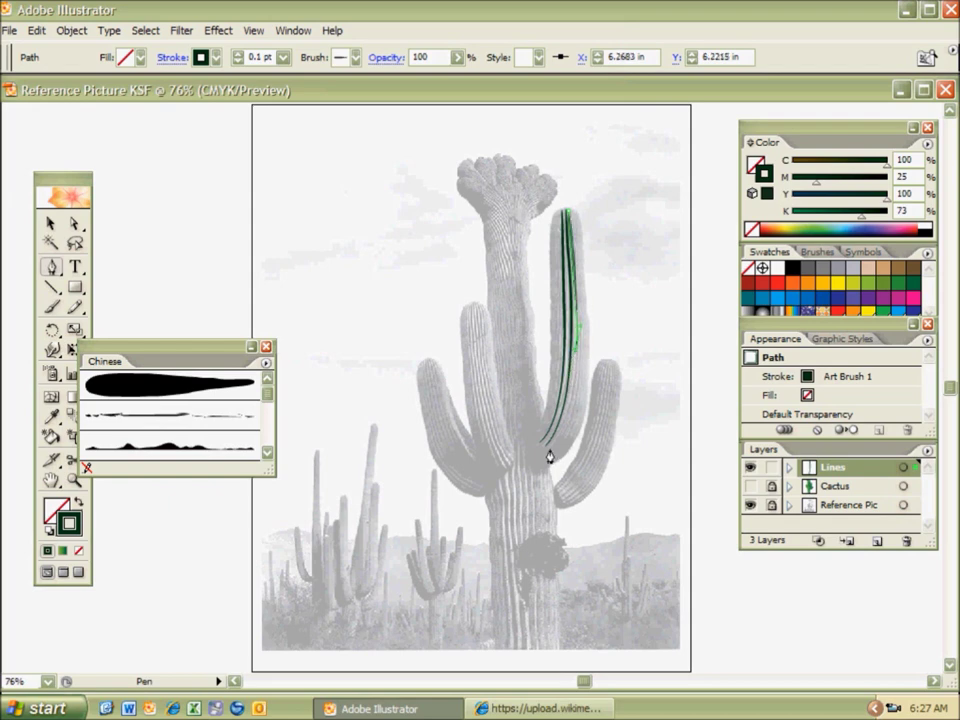
pyautogui.click(523, 476)
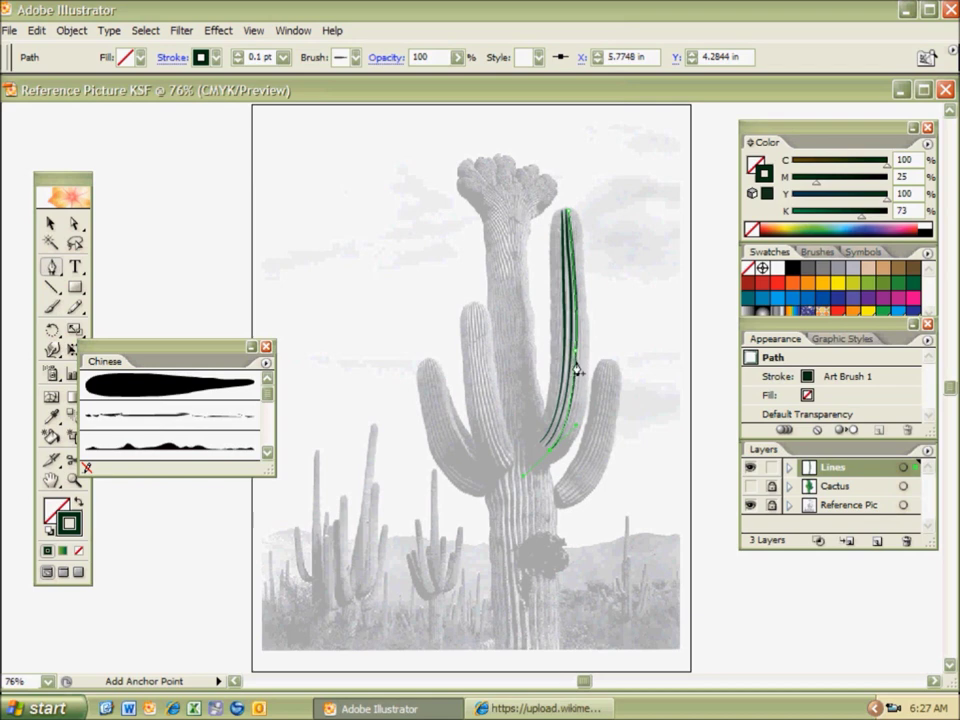
pyautogui.keyDown('ctrl'); pyautogui.click(589, 347); pyautogui.keyUp('ctrl')
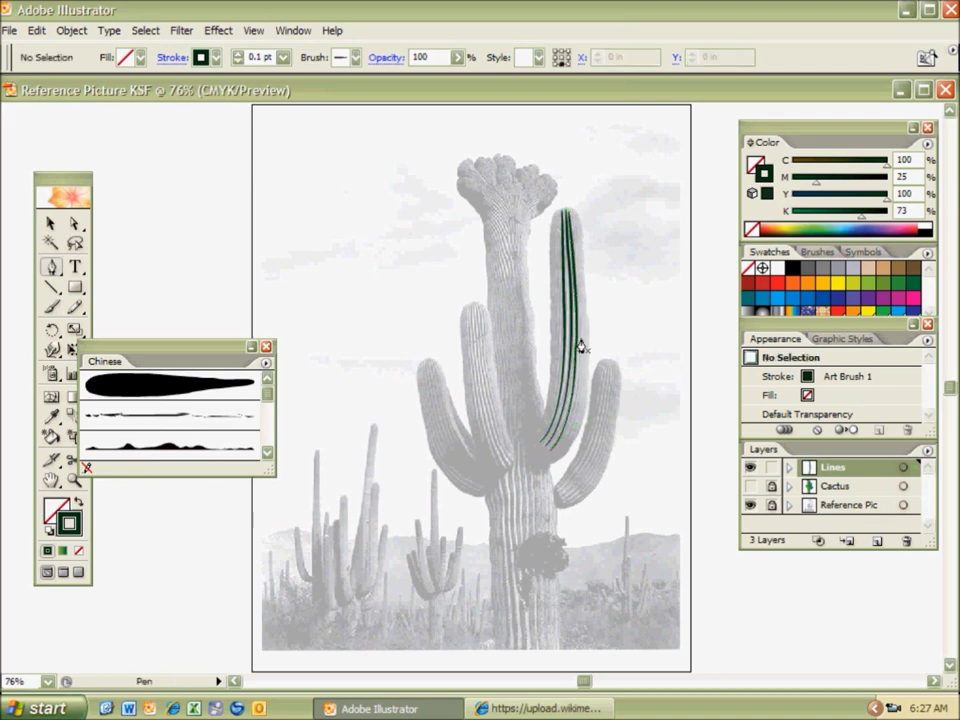
# - Smooth the bend in the third rib line by adjusting the upper handle of its middle anchor point
pyautogui.press('z')
pyautogui.moveTo(538, 274); pyautogui.dragTo(638, 452)
pyautogui.press('a')
pyautogui.click(429, 362)
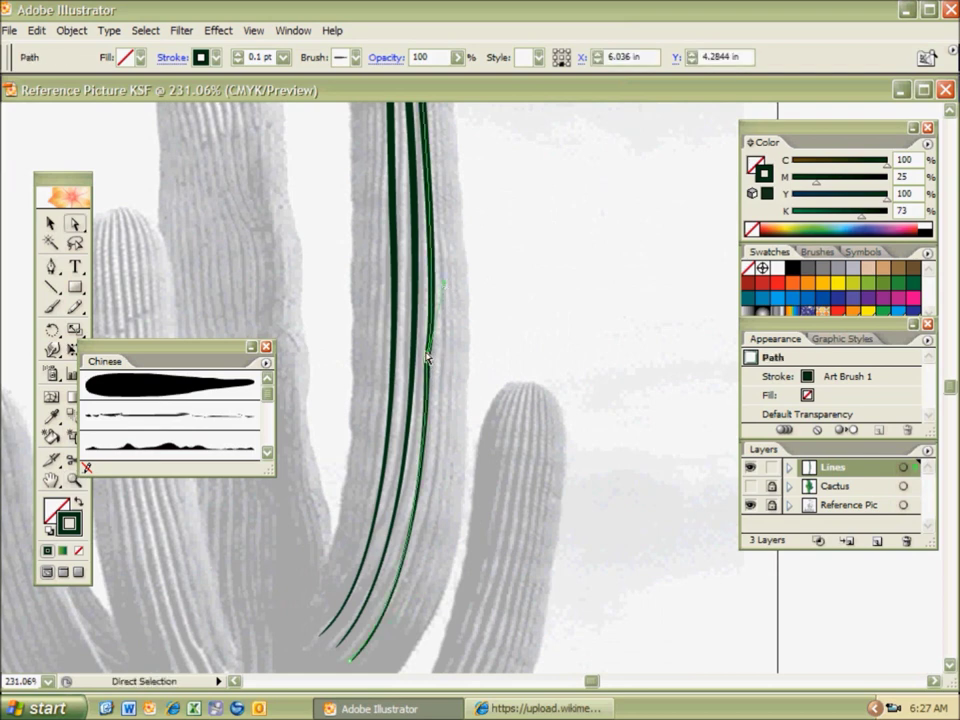
pyautogui.moveTo(446, 290); pyautogui.dragTo(426, 296)
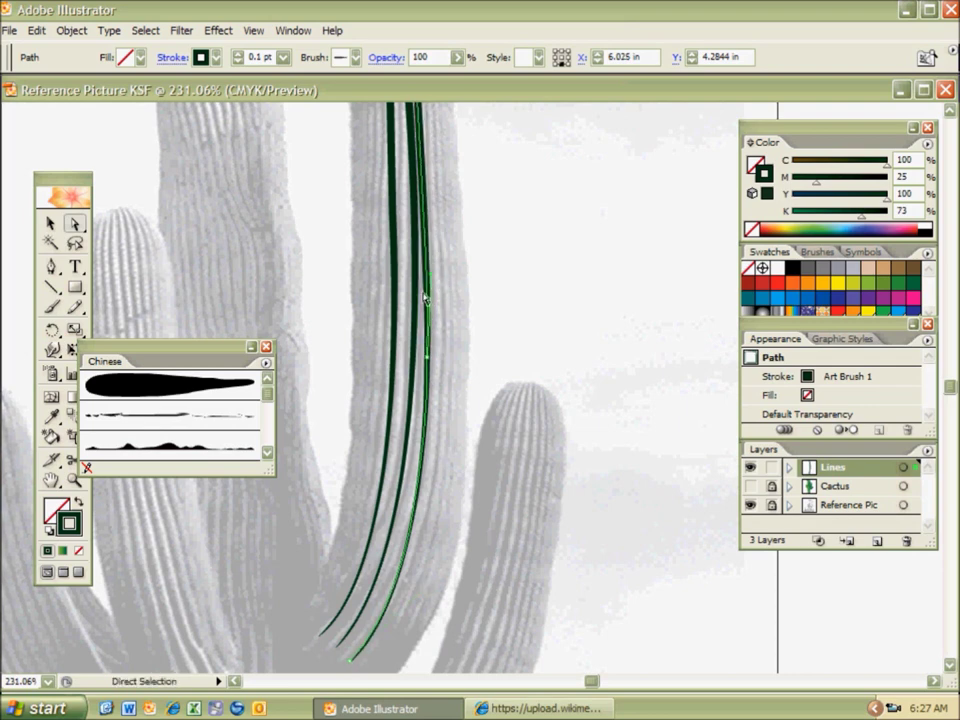
pyautogui.keyDown('ctrl'); pyautogui.click(448, 364); pyautogui.keyUp('ctrl')
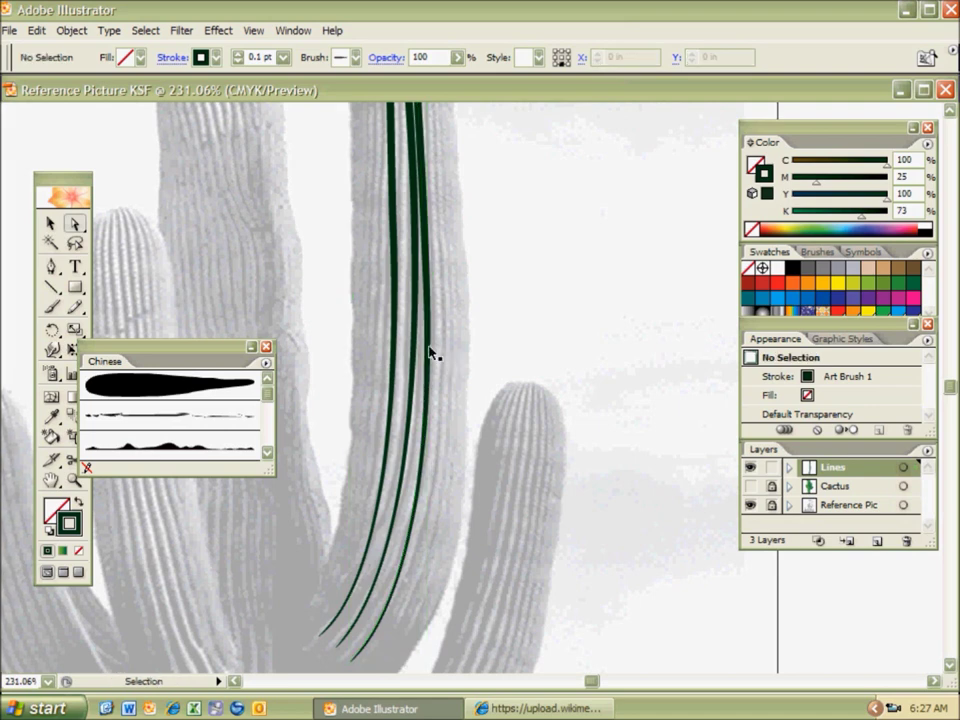
# - Move the whole third rib line slightly to the right to even out the spacing, and deselect it
pyautogui.click(428, 352)
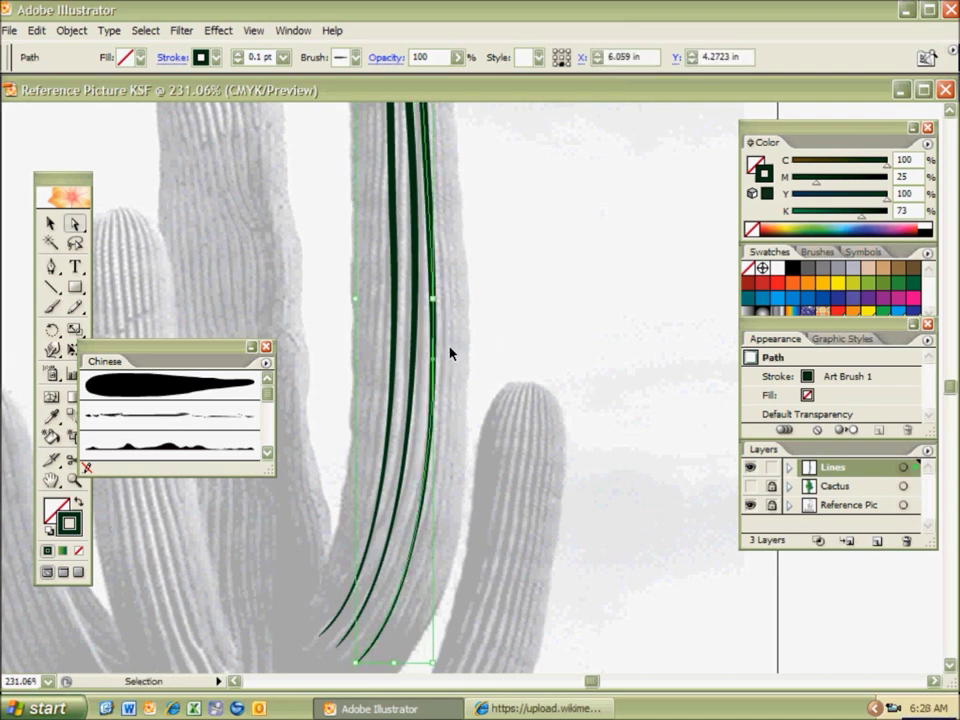
pyautogui.keyDown('ctrl'); pyautogui.click(486, 302); pyautogui.keyUp('ctrl')
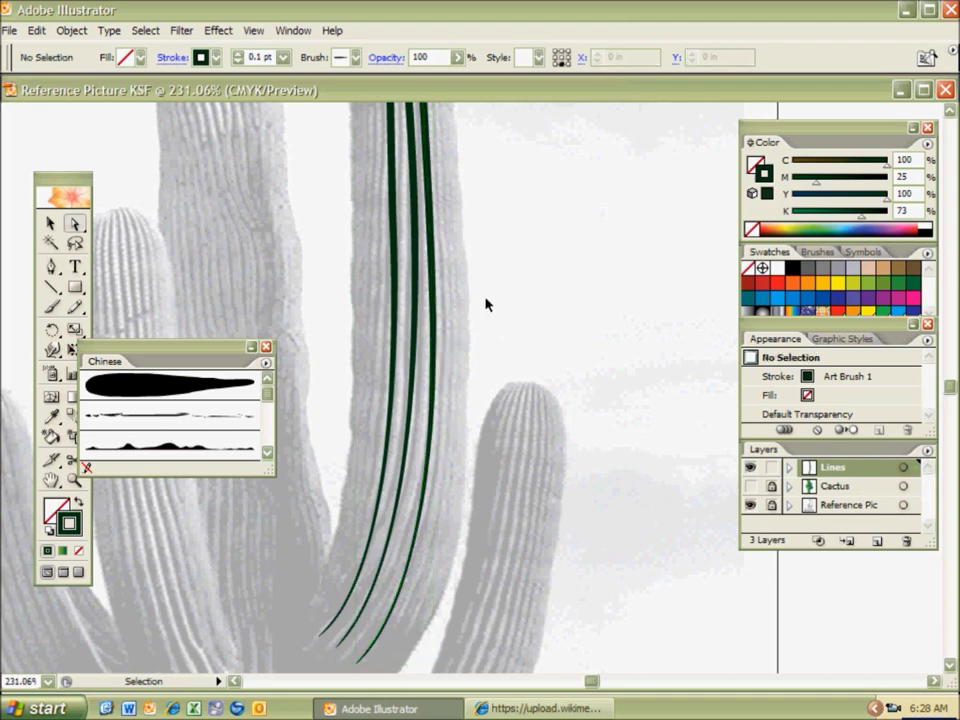
pyautogui.hotkey('ctrl', '-')
pyautogui.hotkey('ctrl', '-')
pyautogui.hotkey('ctrl', '-')
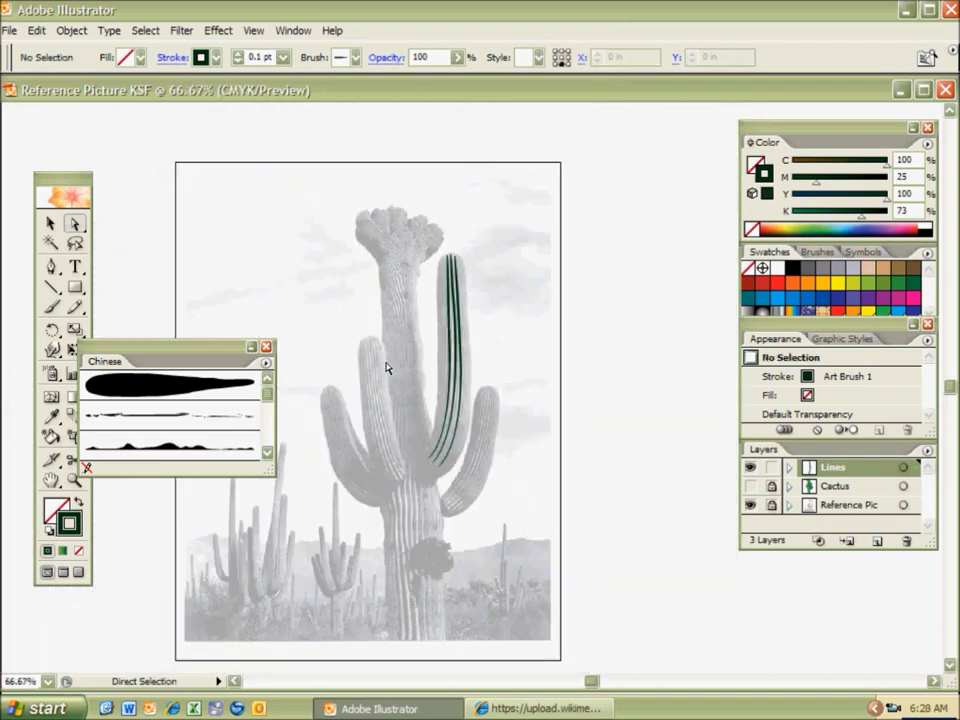
# - Draw a fourth curved rib line down the tall arm, just right of the third, following the arm's bend, and deselect it
pyautogui.press('p')
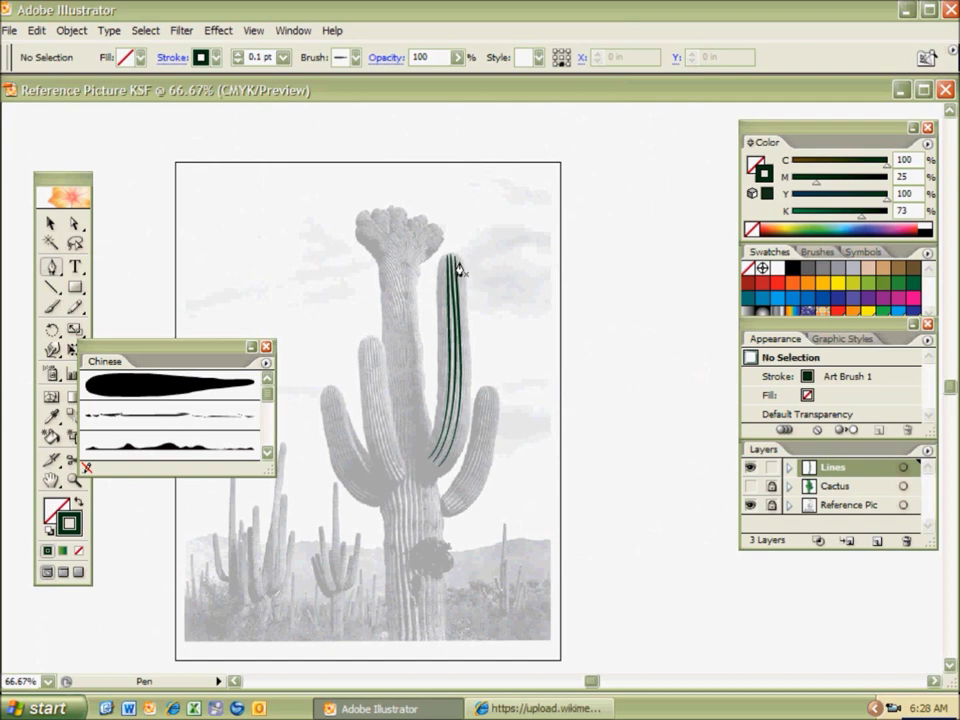
pyautogui.click(456, 260)
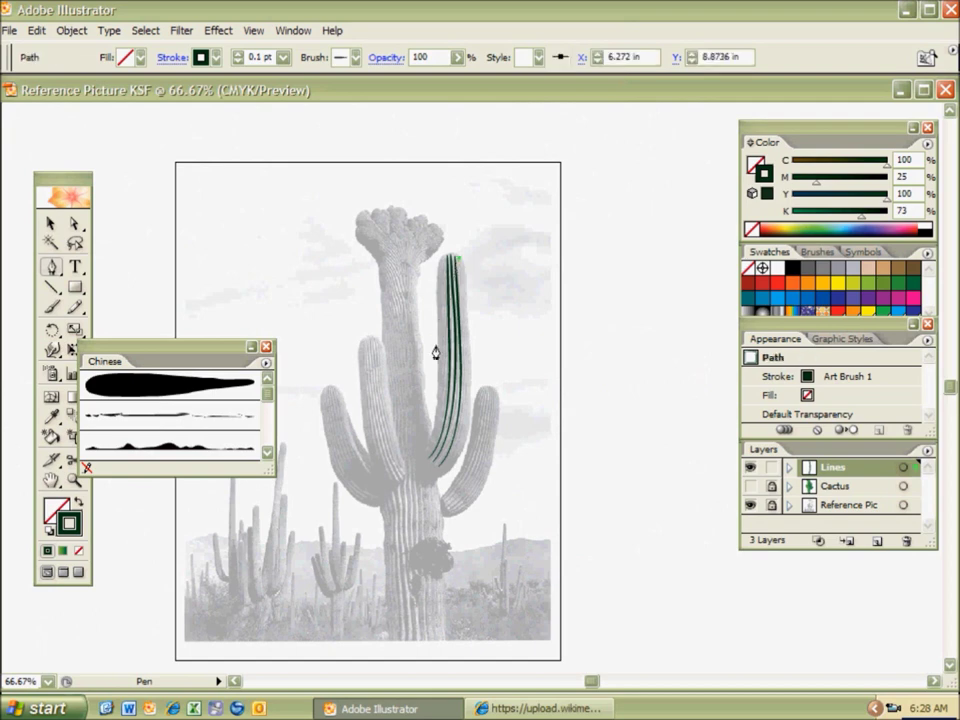
pyautogui.click(466, 397)
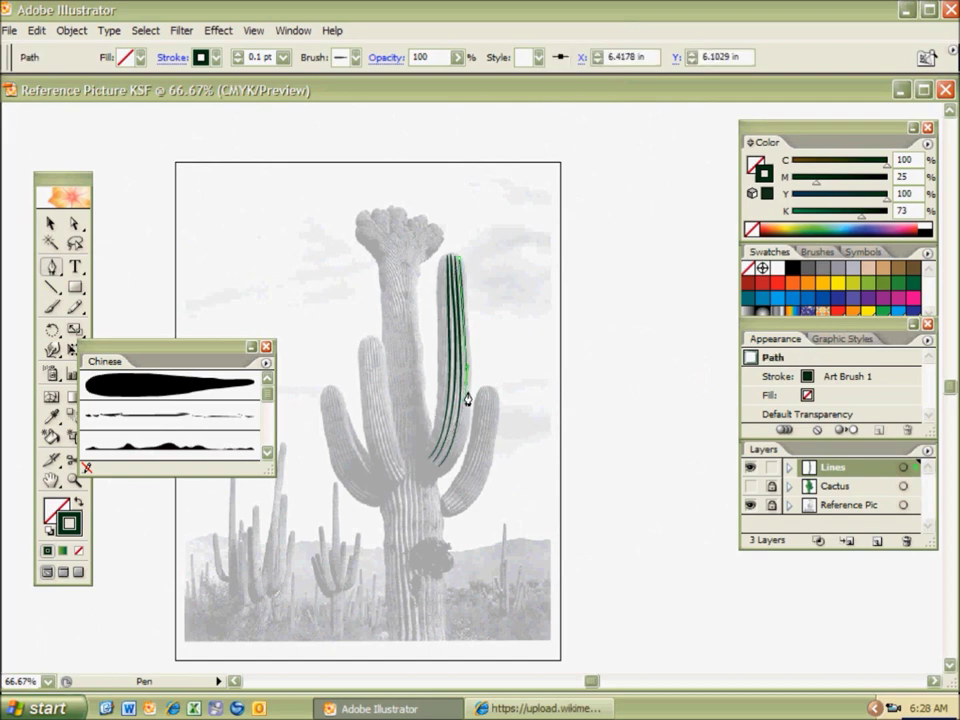
pyautogui.moveTo(443, 477); pyautogui.dragTo(422, 507)
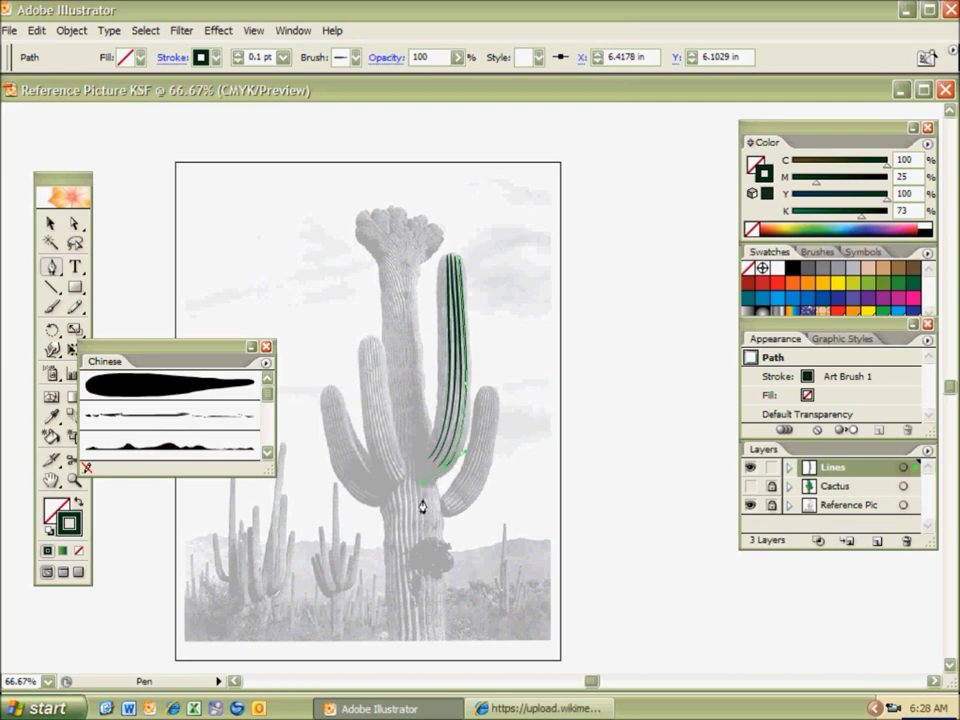
pyautogui.keyDown('ctrl'); pyautogui.click(431, 489); pyautogui.keyUp('ctrl')
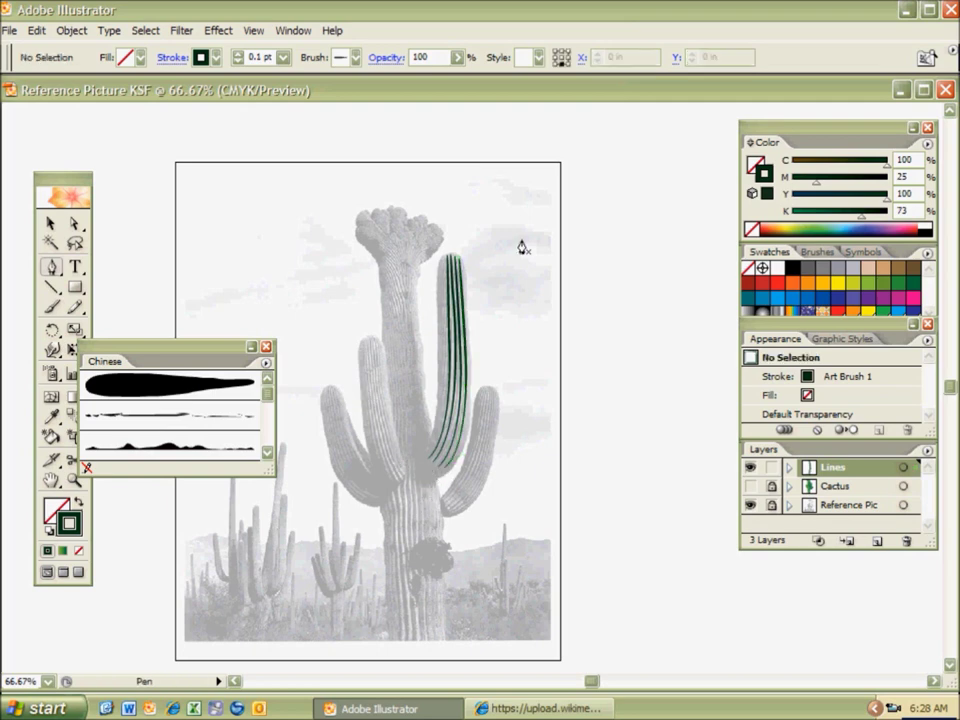
# - Show the Cactus layer, lock the Lines layer, and make the Cactus layer active and unlocked
pyautogui.click(750, 487)
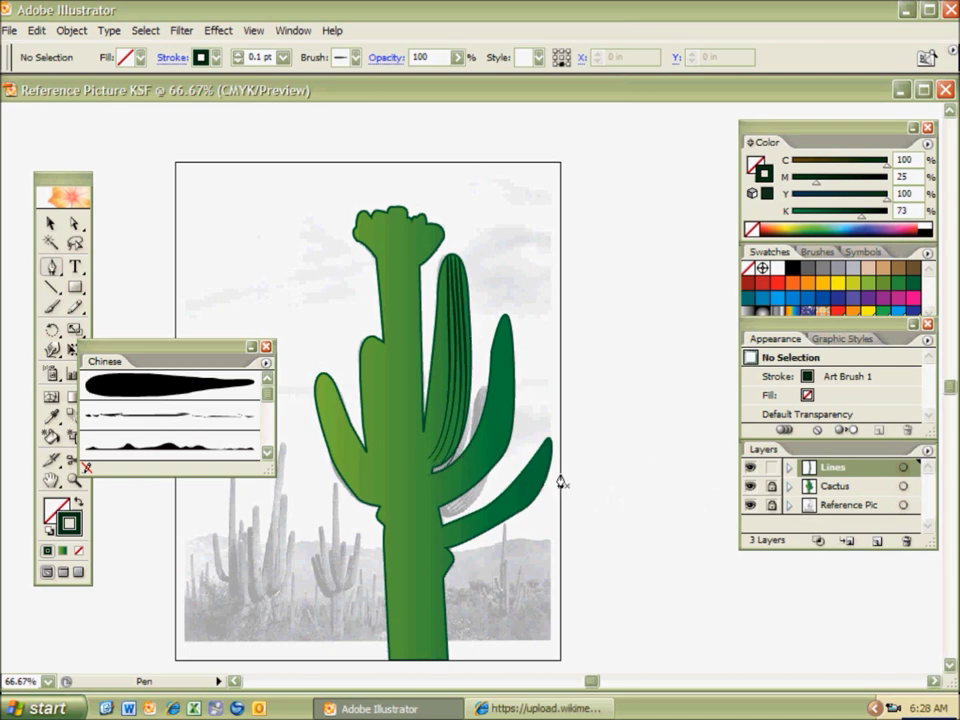
pyautogui.click(771, 468)
pyautogui.click(806, 487)
pyautogui.click(771, 486)
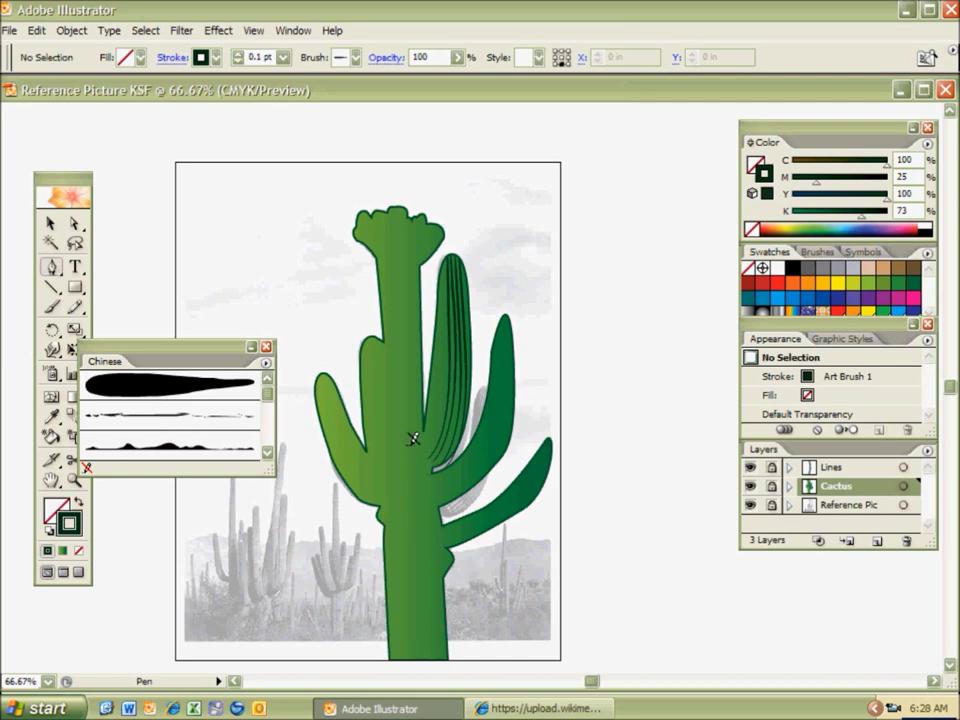
pyautogui.click(771, 486)
pyautogui.press('a')
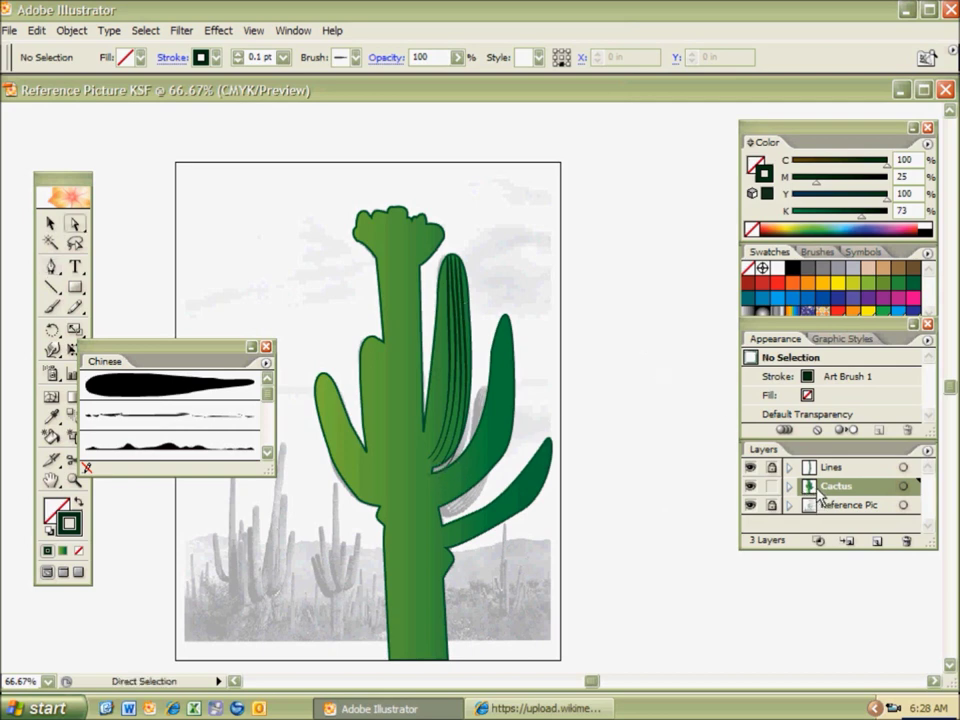
# - Lower the cactus shape's opacity to 45% and deselect it
pyautogui.click(458, 57)
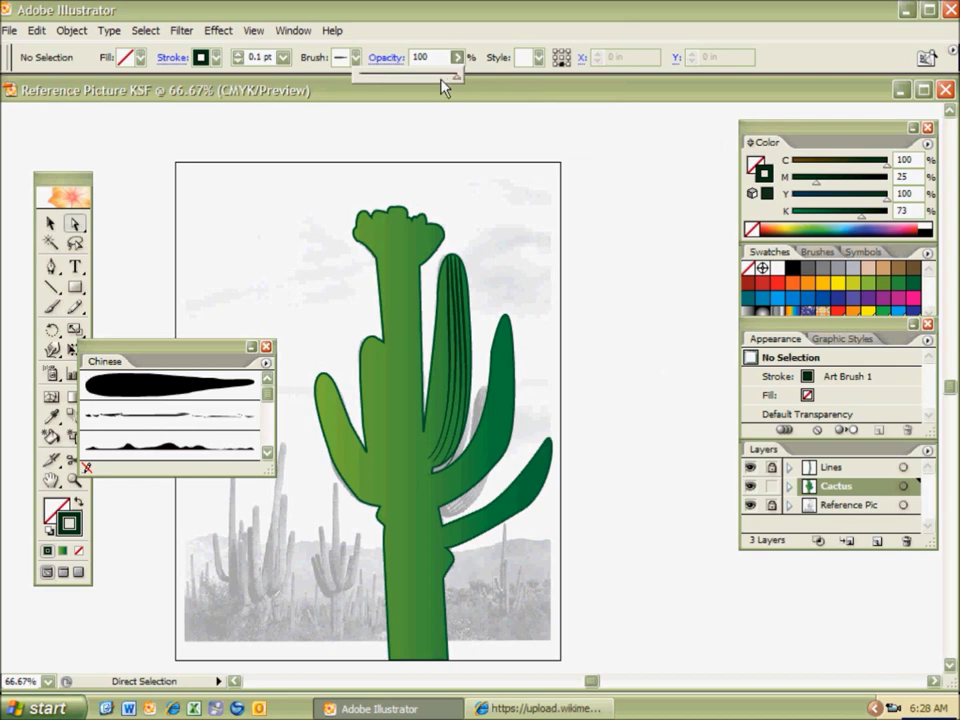
pyautogui.moveTo(443, 79); pyautogui.dragTo(418, 78)
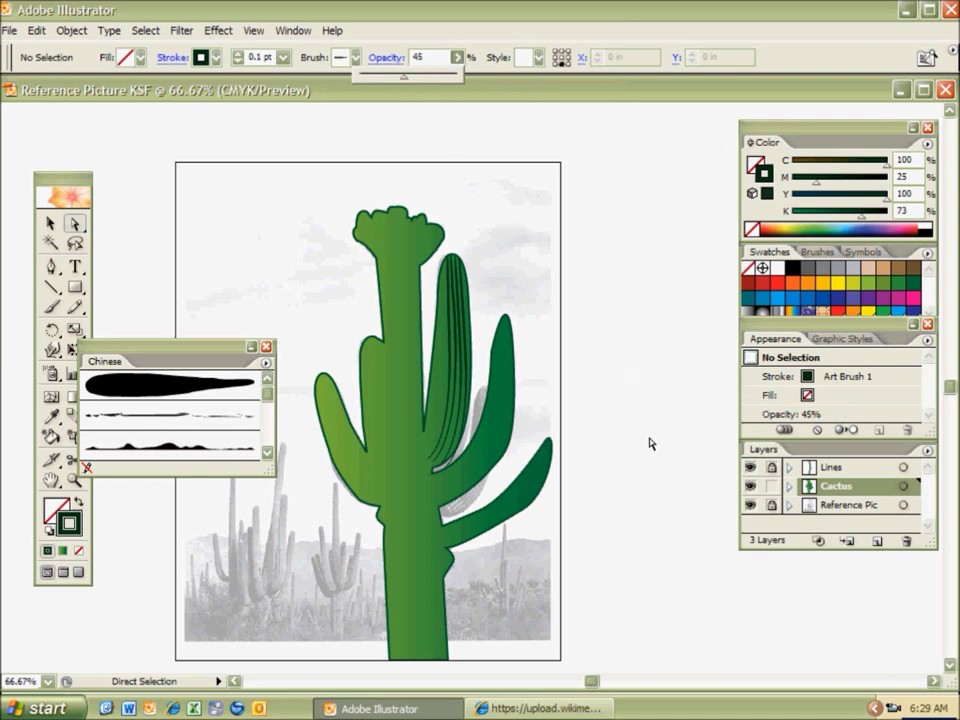
pyautogui.press('v')
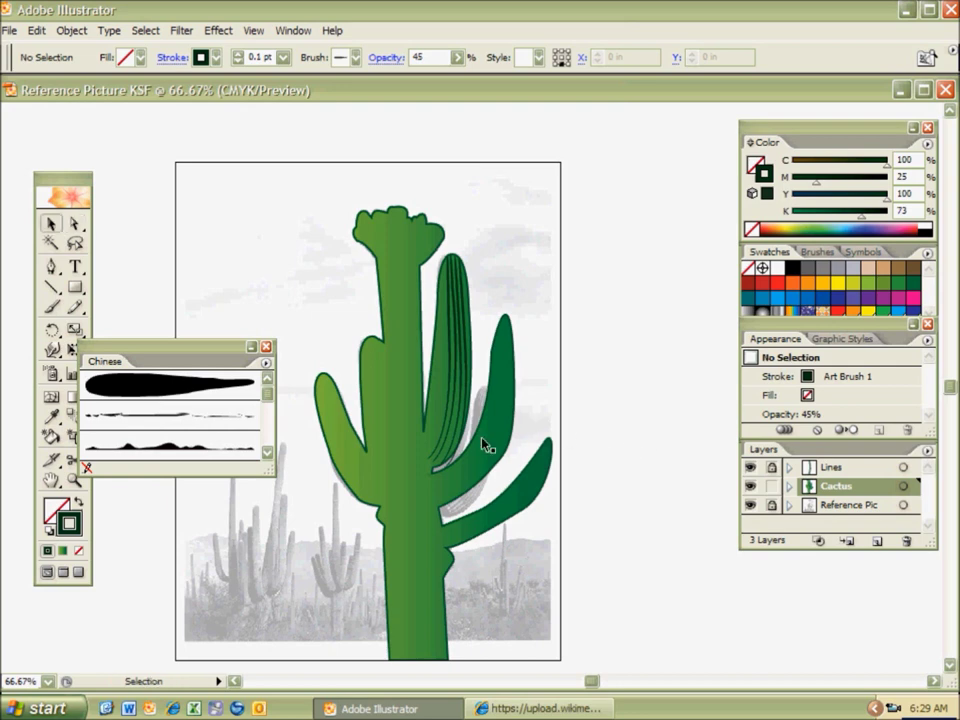
pyautogui.click(394, 454)
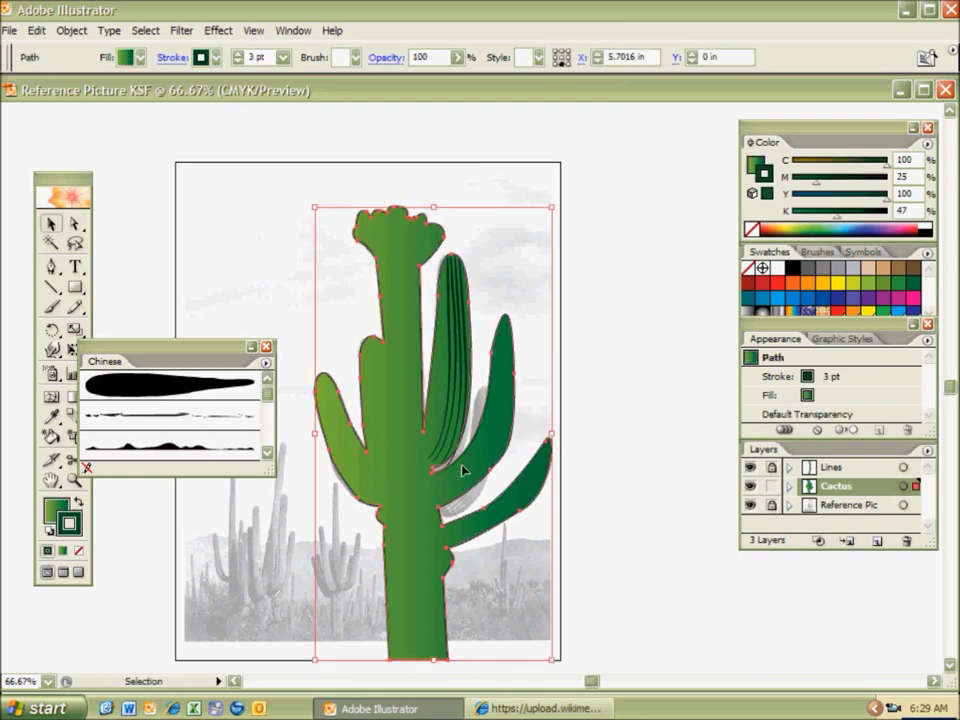
pyautogui.click(457, 57)
pyautogui.moveTo(460, 77); pyautogui.dragTo(404, 78)
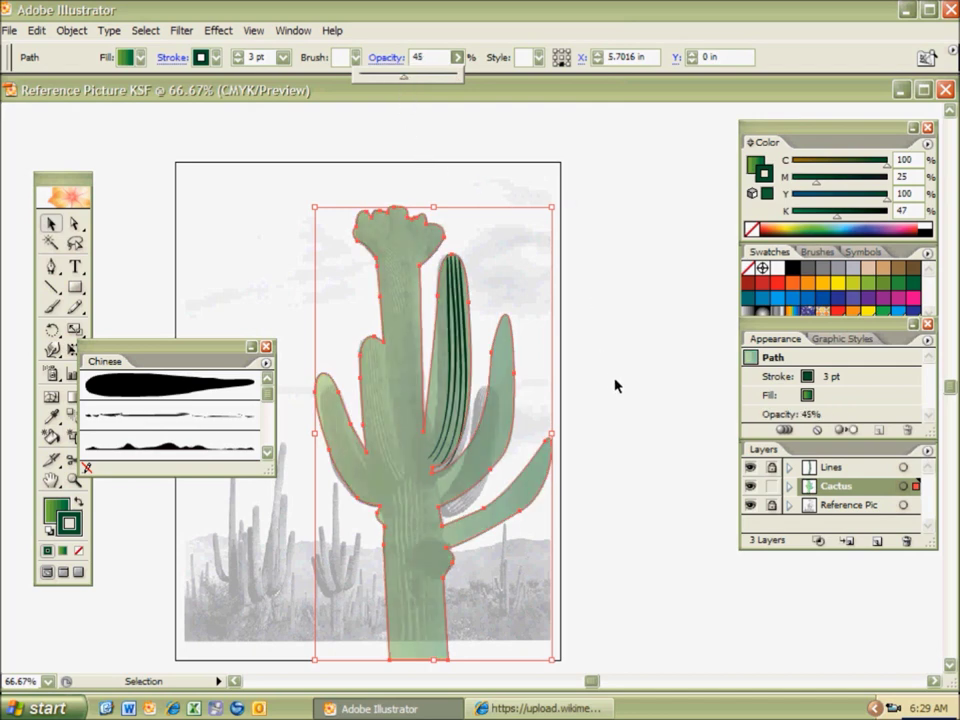
pyautogui.click(582, 468)
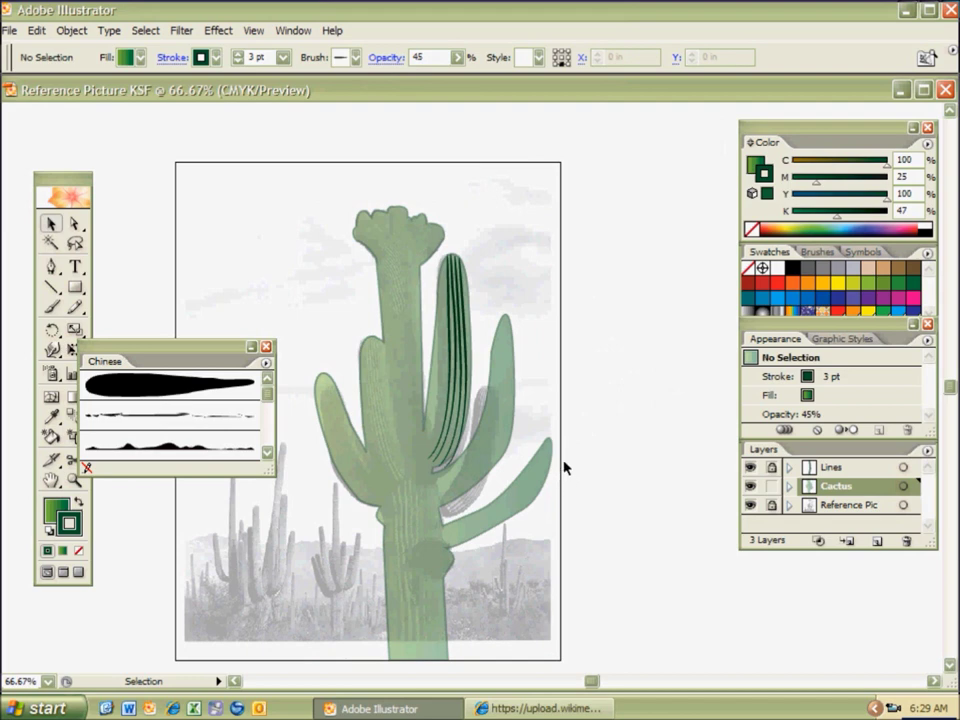
# - Lock the Cactus layer again and make the Lines layer active and unlocked
pyautogui.click(771, 486)
pyautogui.click(824, 473)
pyautogui.click(771, 467)
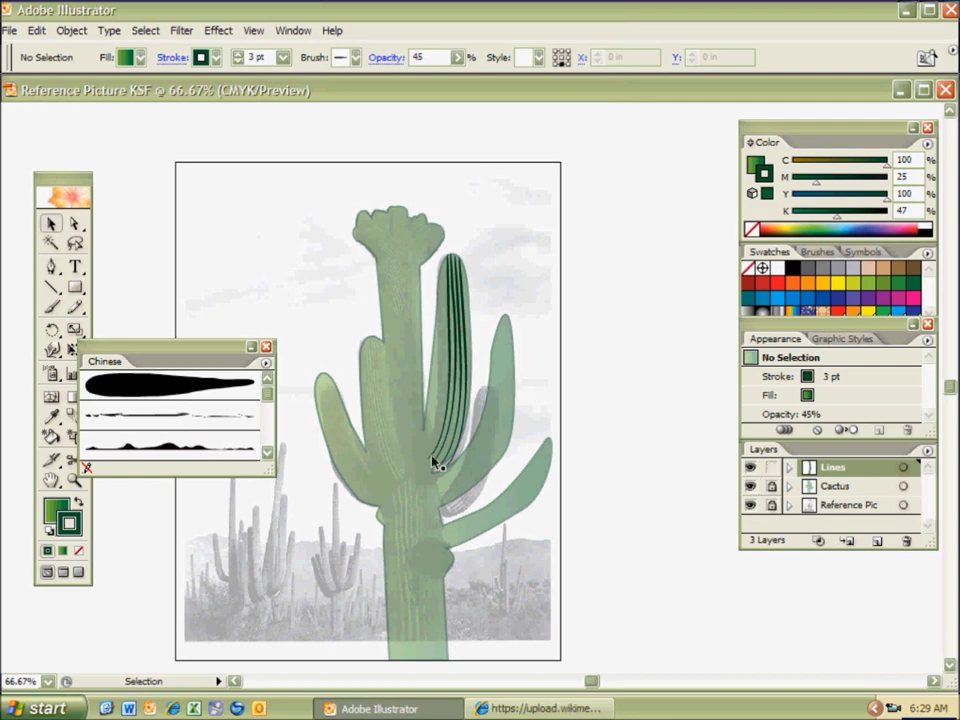
# - Move the lower ends of the first three rib lines up within the tall arm and reshape the third line's end curve
pyautogui.press('a')
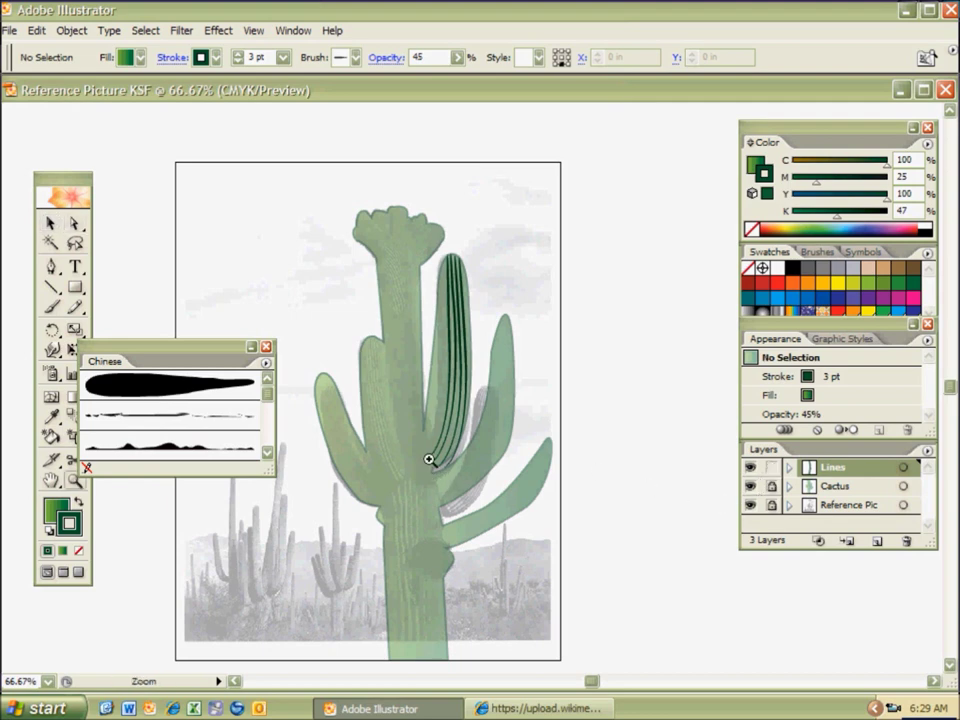
pyautogui.hotkey('ctrl', '=')
pyautogui.hotkey('ctrl', '=')
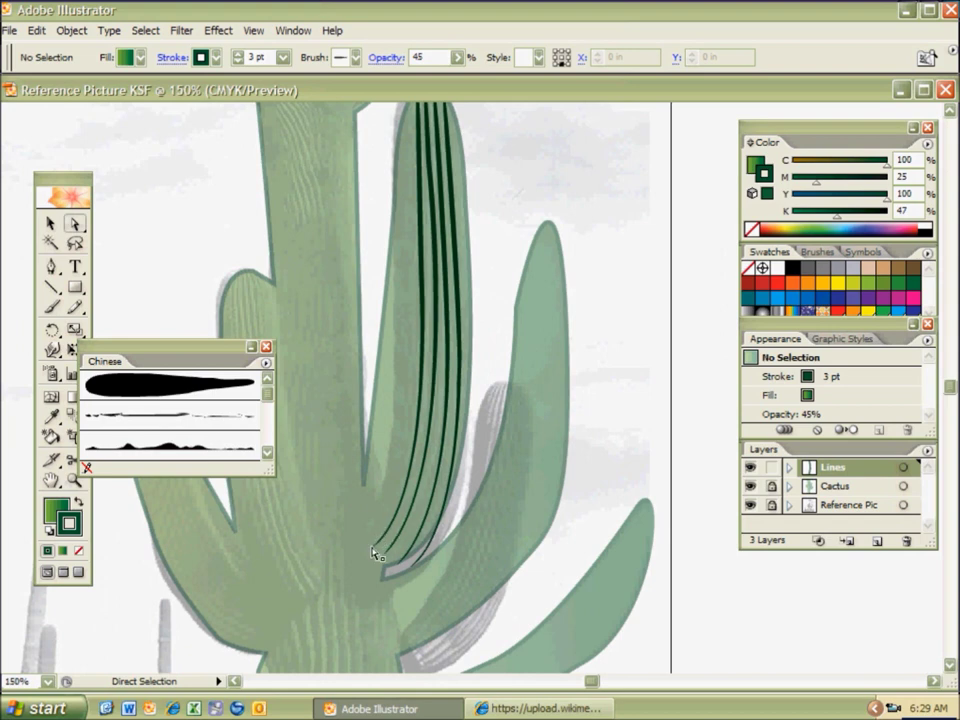
pyautogui.moveTo(374, 553); pyautogui.dragTo(397, 556)
pyautogui.click(401, 570)
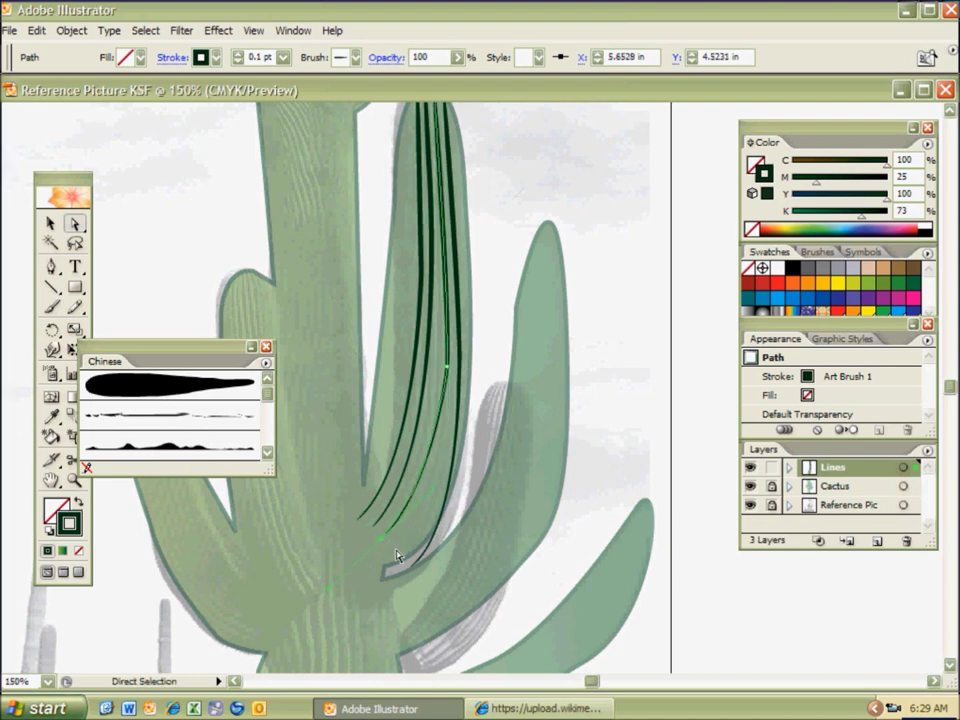
pyautogui.moveTo(435, 497); pyautogui.dragTo(402, 515)
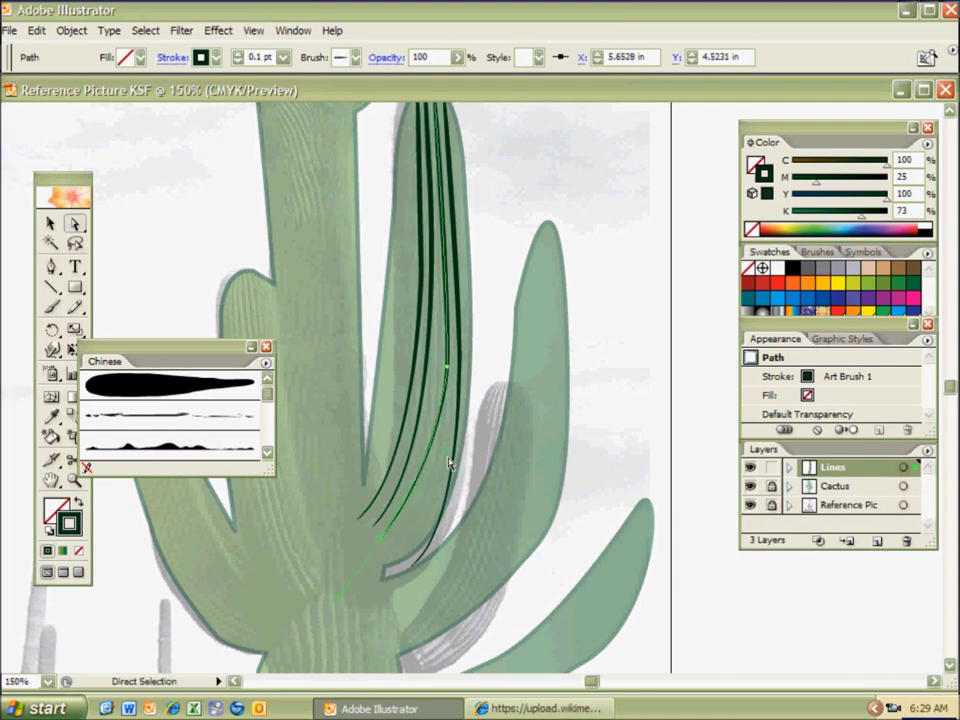
# - Pull the fourth rib line's lower end in beside the others, adjust its middle anchor and upper handle, and deselect it
pyautogui.moveTo(419, 569); pyautogui.dragTo(393, 545)
pyautogui.click(461, 380)
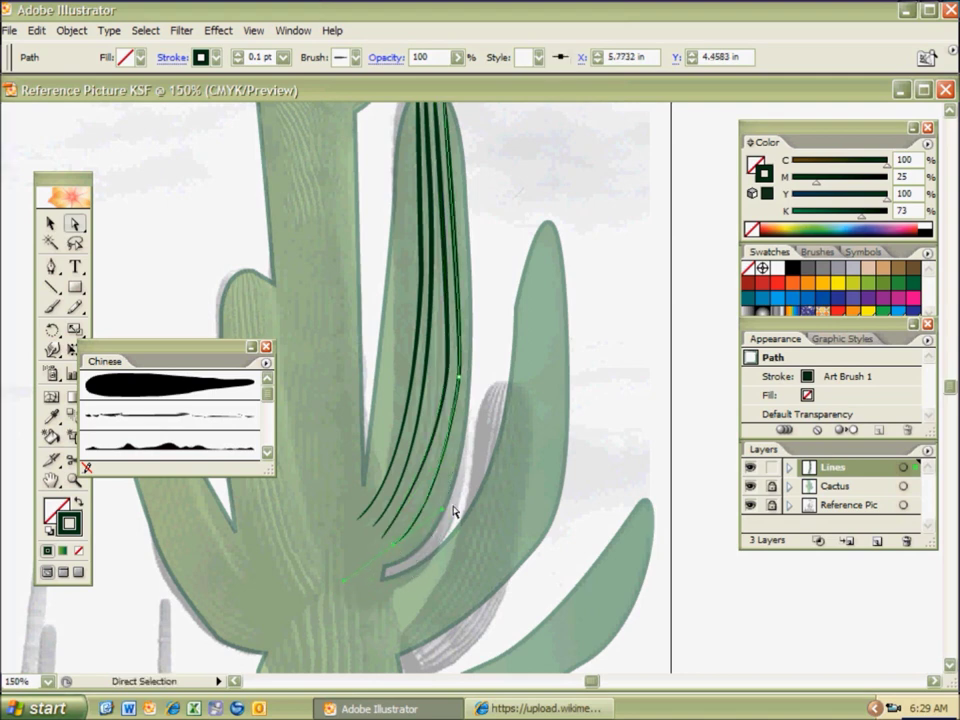
pyautogui.moveTo(466, 345); pyautogui.dragTo(476, 316)
pyautogui.moveTo(460, 375); pyautogui.dragTo(456, 375)
pyautogui.click(496, 331)
# - Nudge the third rib line's middle anchor slightly left and adjust its upper handle to even out the curve
pyautogui.press('space')
pyautogui.moveTo(487, 263)
pyautogui.mouseDown()
pyautogui.moveTo(476, 280)
pyautogui.moveTo(493, 298)
pyautogui.moveTo(503, 276)
pyautogui.mouseUp()
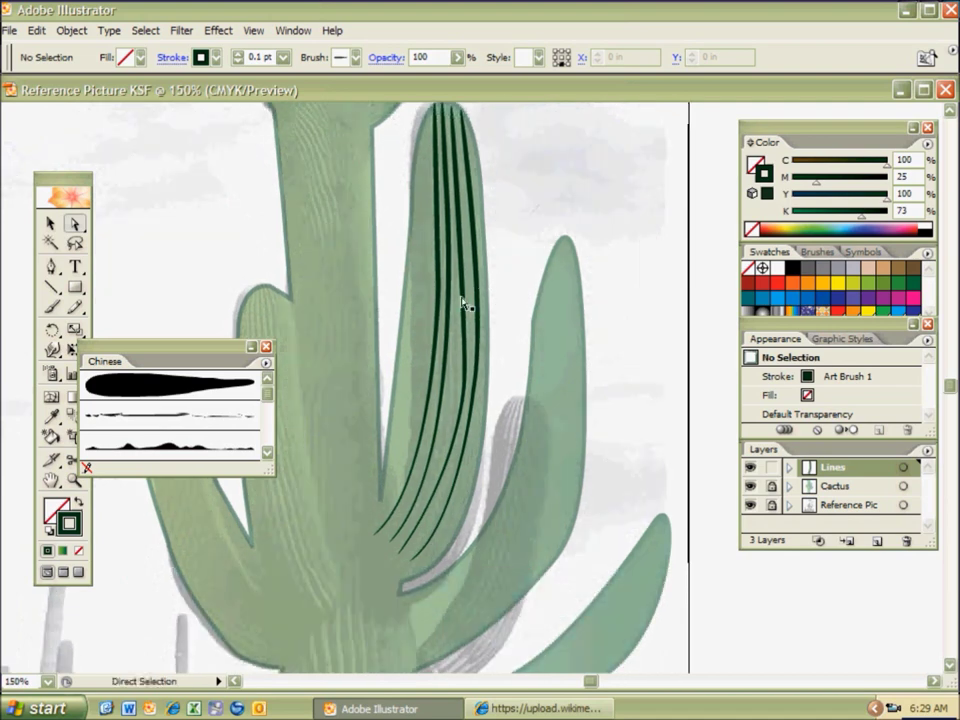
pyautogui.click(464, 393)
pyautogui.moveTo(462, 380); pyautogui.dragTo(457, 378)
pyautogui.hotkey('ctrl', 'z')
pyautogui.click(496, 356)
pyautogui.moveTo(463, 380); pyautogui.dragTo(459, 378)
pyautogui.click(460, 383)
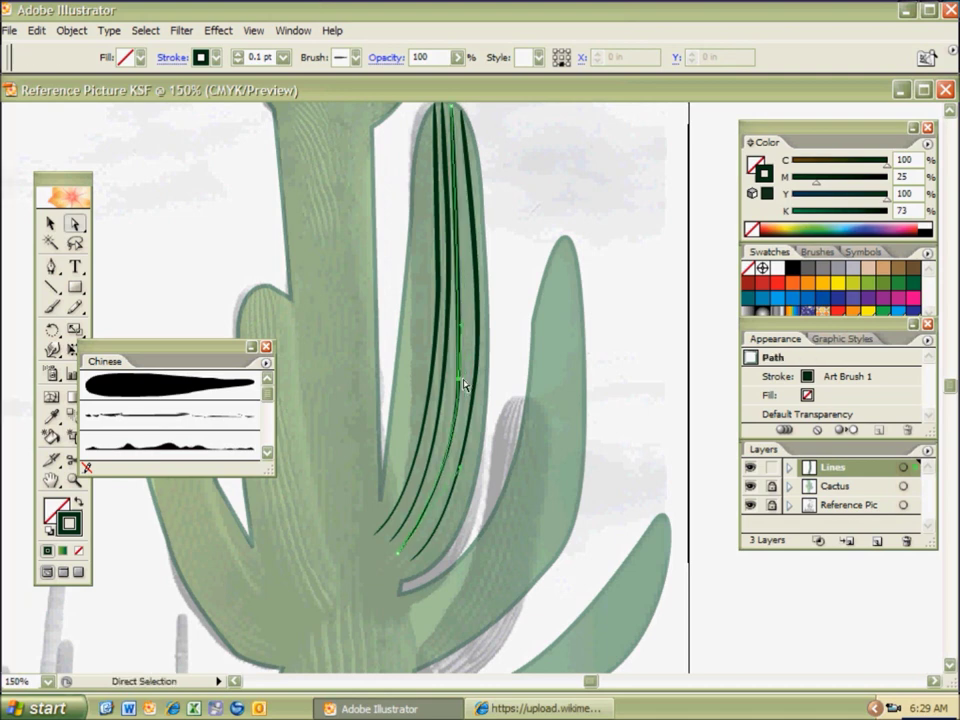
pyautogui.moveTo(470, 321); pyautogui.dragTo(476, 317)
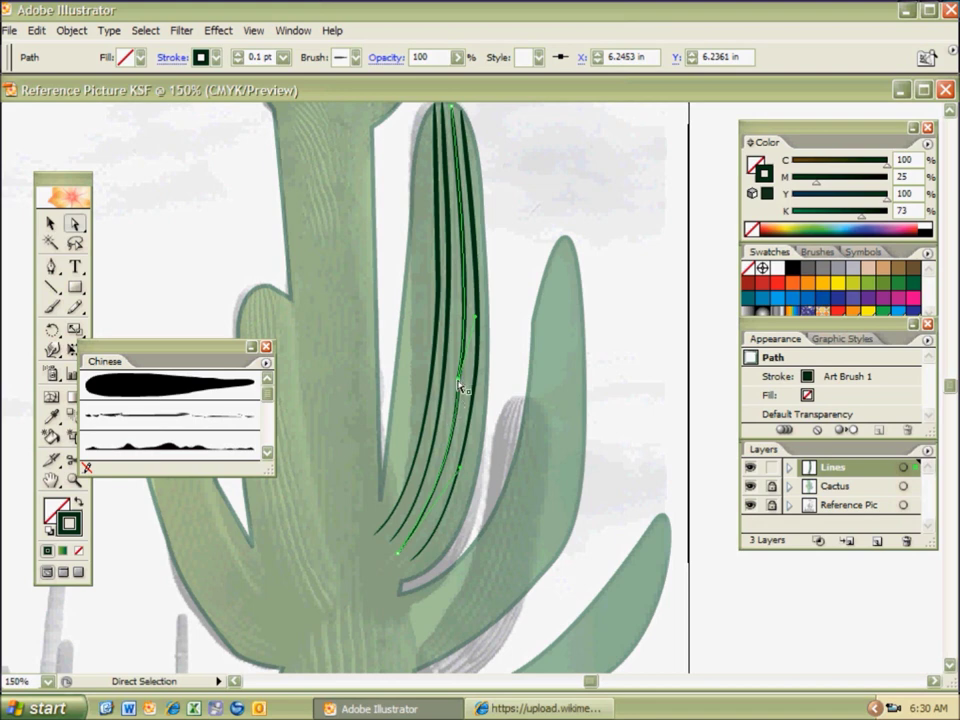
# - Smooth the kink in the third rib line by adding anchor points above and below its middle bend, and deselect it
pyautogui.press('p')
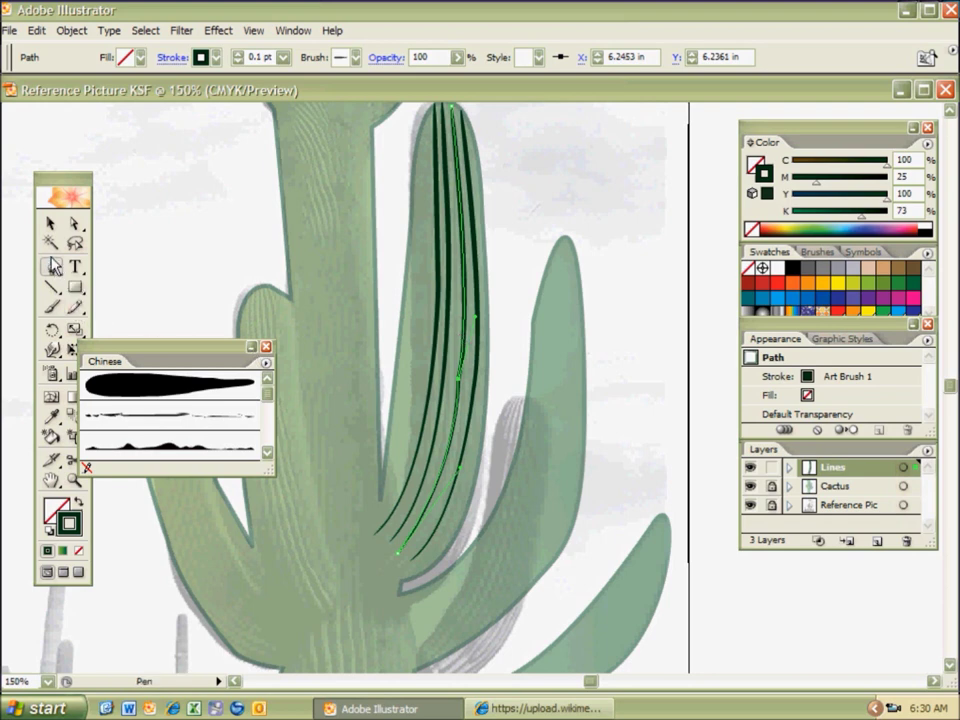
pyautogui.click(462, 339)
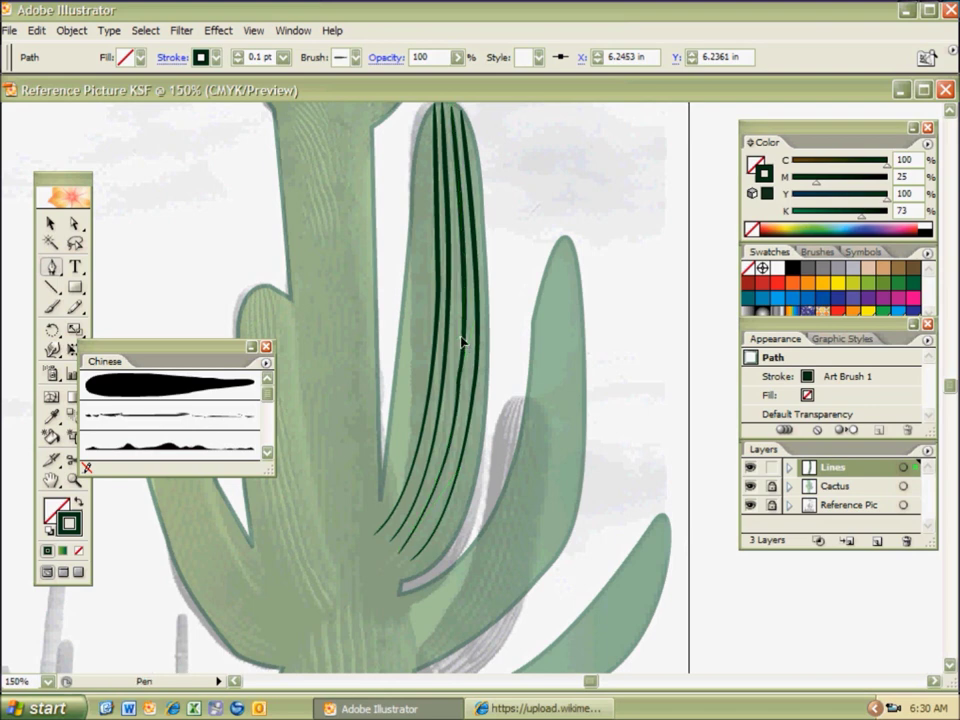
pyautogui.hotkey('ctrl', 'z')
pyautogui.click(462, 344)
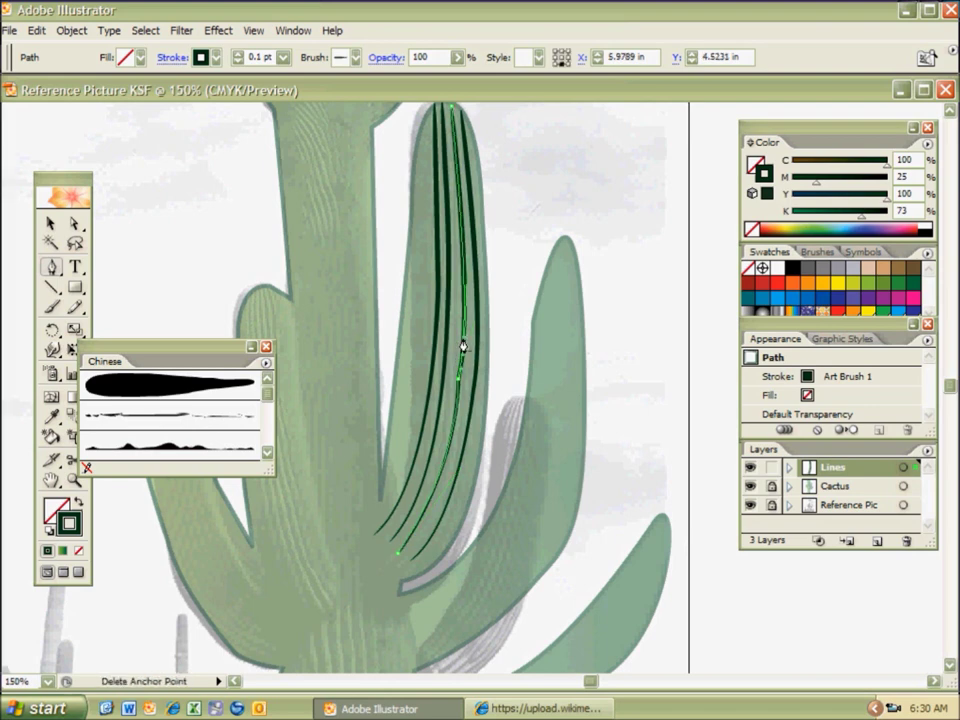
pyautogui.click(456, 418)
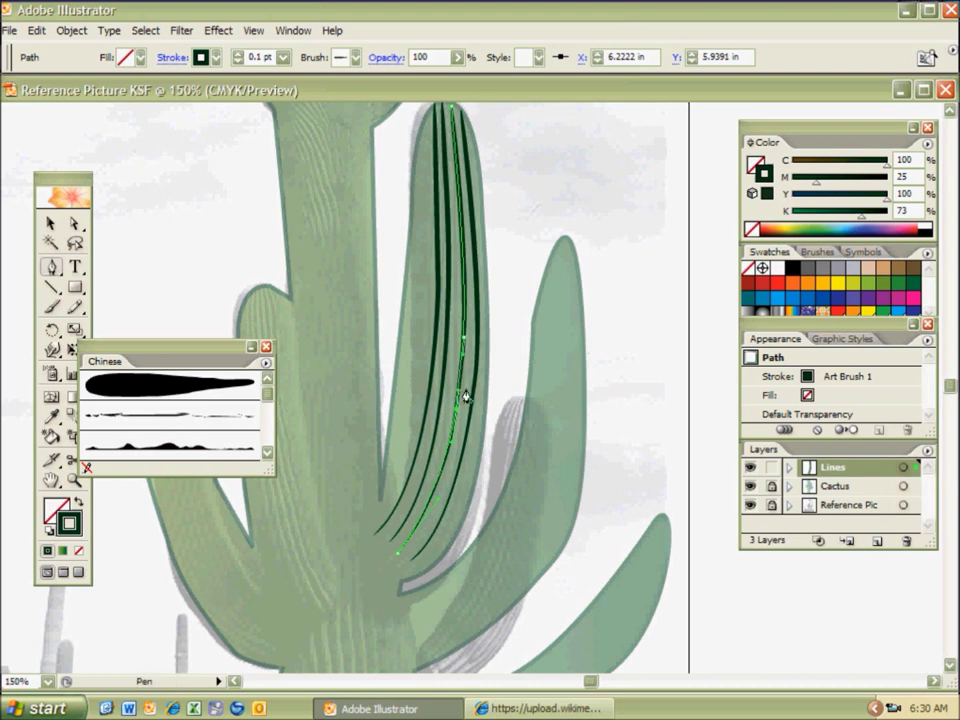
pyautogui.keyDown('ctrl'); pyautogui.click(531, 369); pyautogui.keyUp('ctrl')
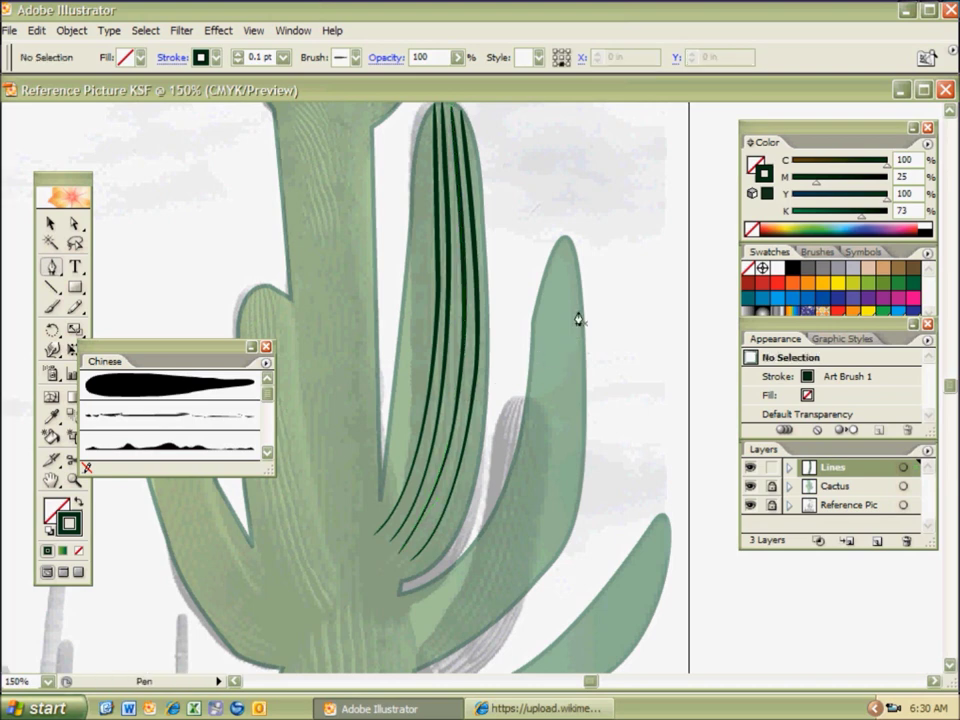
pyautogui.keyDown('ctrl'); pyautogui.click(464, 360); pyautogui.keyUp('ctrl')
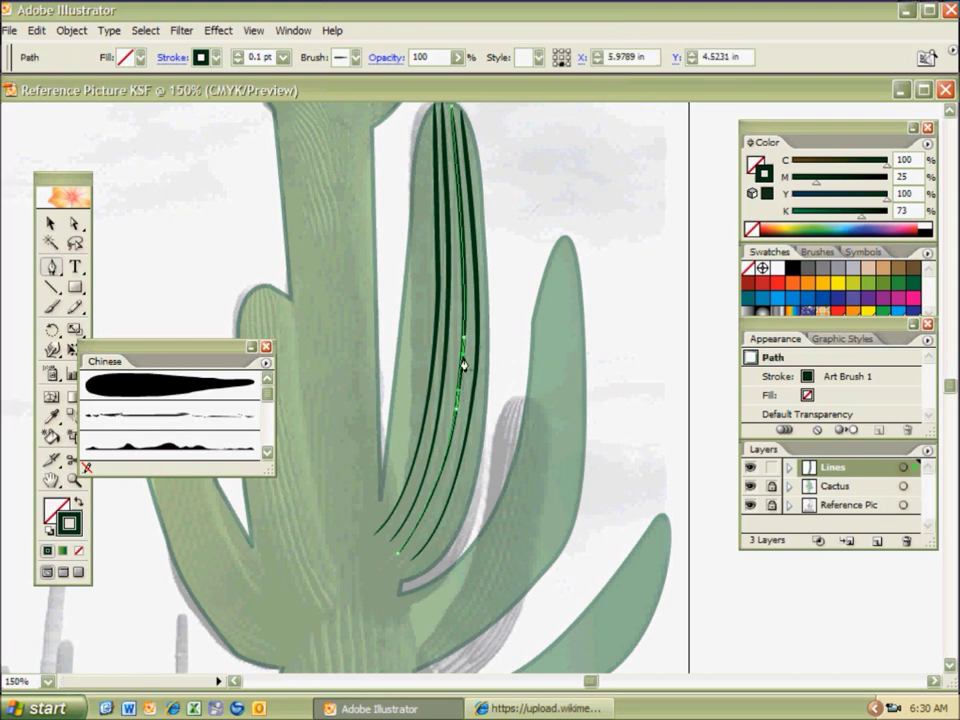
pyautogui.keyDown('ctrl'); pyautogui.click(487, 398); pyautogui.keyUp('ctrl')
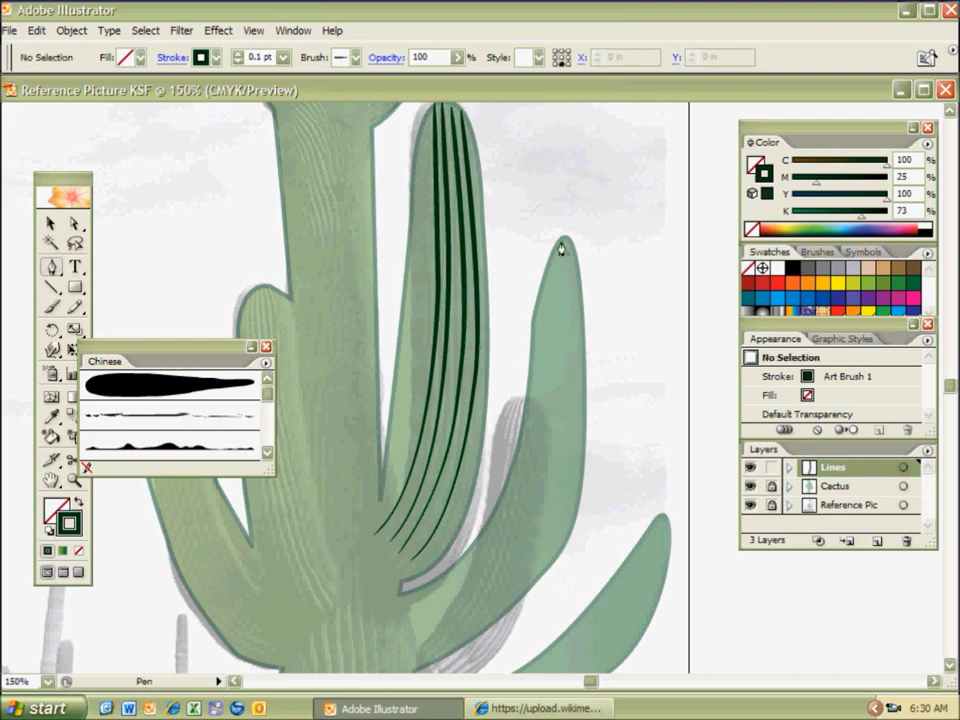
# - Lock the Lines layer, unlock the Cactus layer and make it the active layer
pyautogui.moveTo(513, 230); pyautogui.dragTo(501, 313)
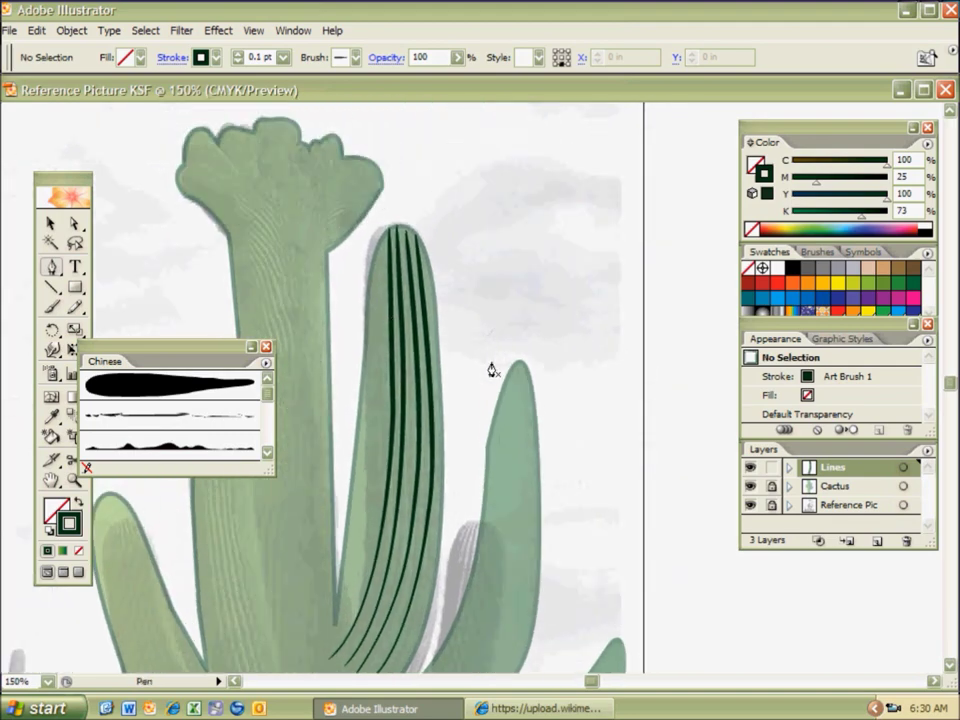
pyautogui.hotkey('ctrl', '-')
pyautogui.hotkey('ctrl', '-')
pyautogui.hotkey('ctrl', '-')
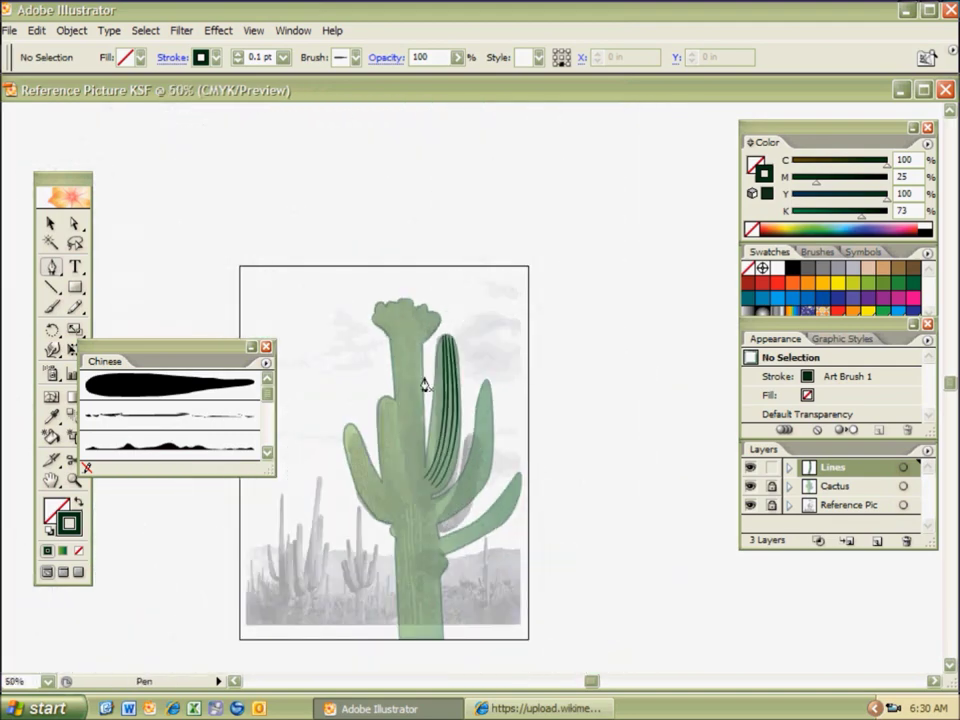
pyautogui.click(771, 467)
pyautogui.click(771, 487)
pyautogui.click(838, 487)
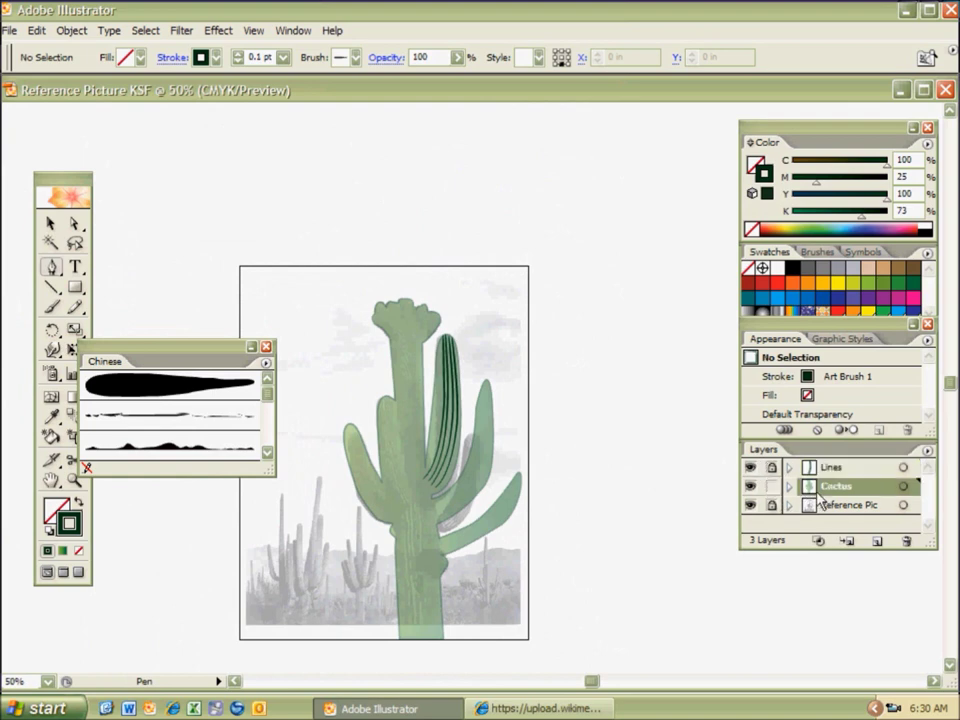
# - Set the cactus shape's opacity back to 100% and deselect it
pyautogui.keyDown('ctrl'); pyautogui.click(405, 480); pyautogui.keyUp('ctrl')
pyautogui.click(457, 57)
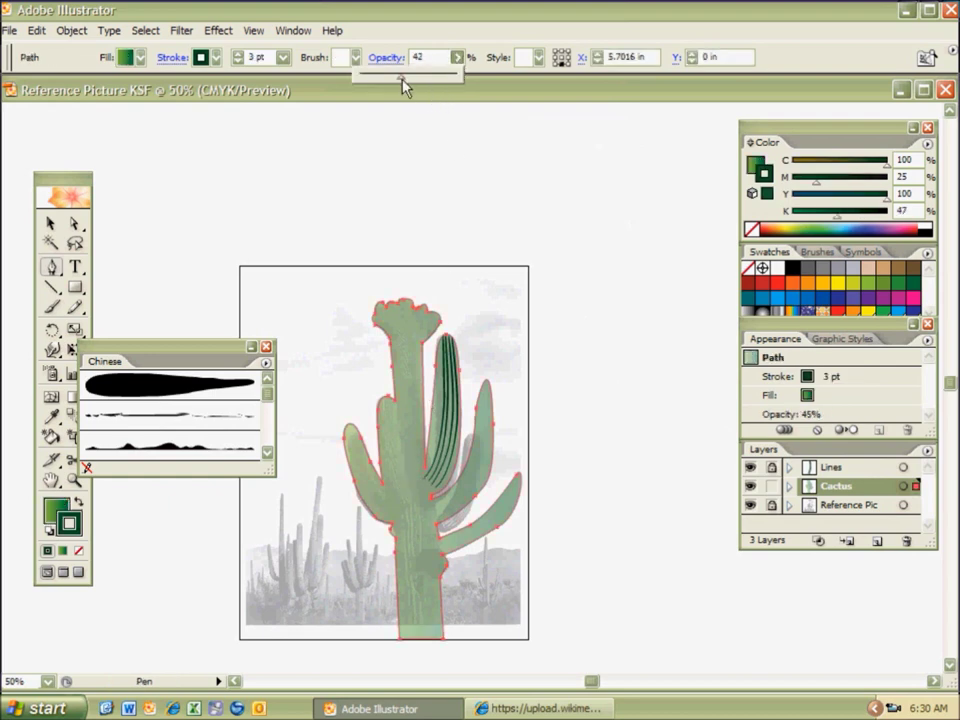
pyautogui.moveTo(405, 85); pyautogui.dragTo(506, 94)
pyautogui.keyDown('ctrl'); pyautogui.click(579, 332); pyautogui.keyUp('ctrl')
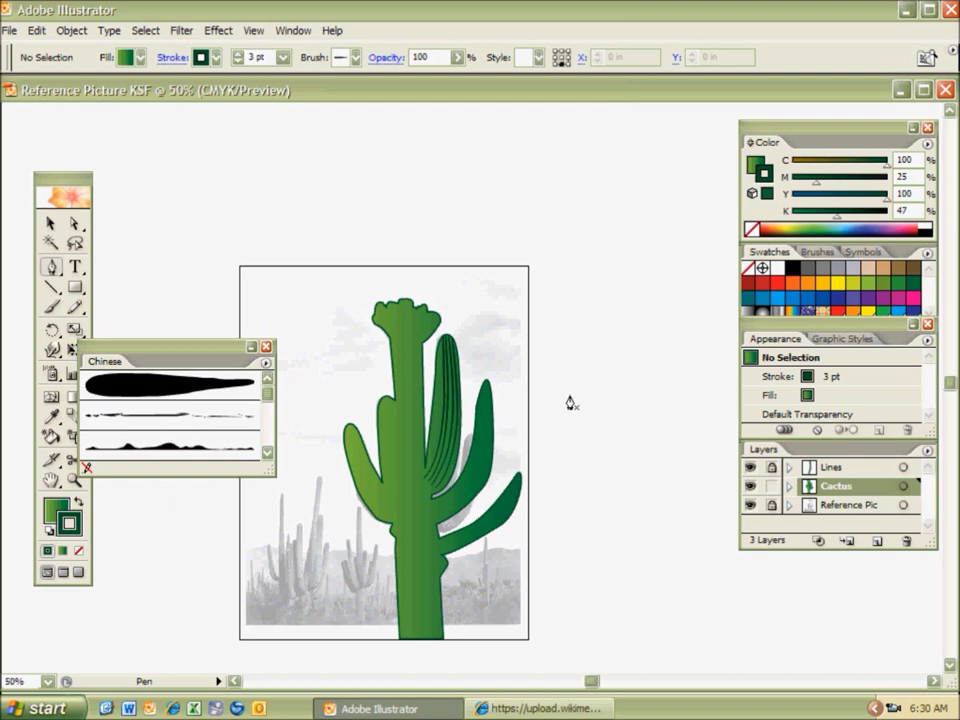
# - Lock the Cactus layer and add a new layer named "Tints & Shades" above the Lines layer
pyautogui.click(771, 486)
pyautogui.click(833, 472)
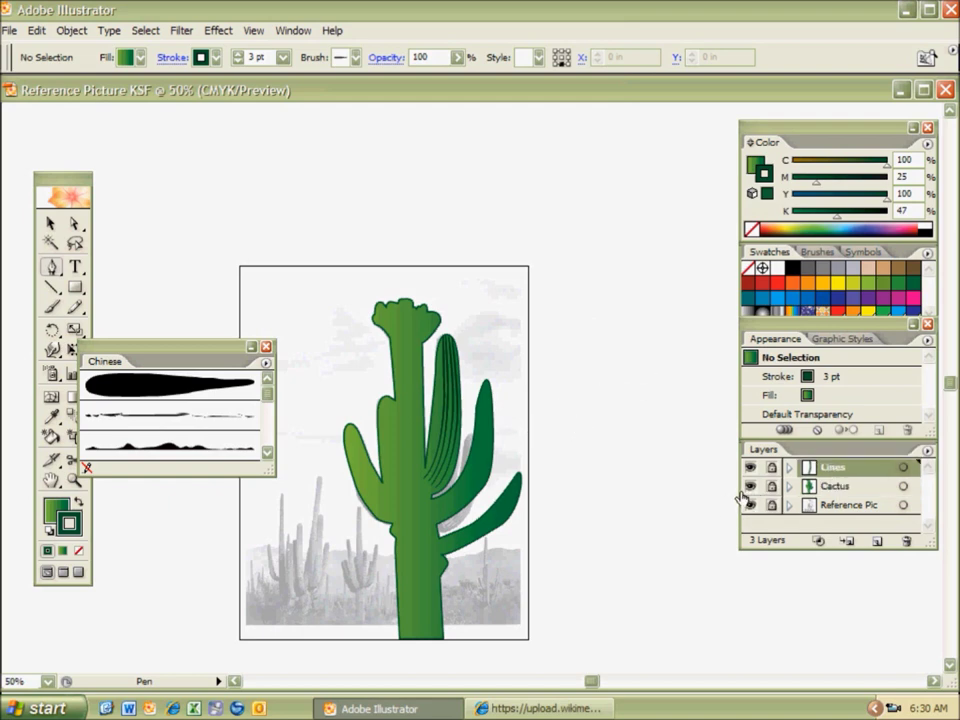
pyautogui.hotkey('ctrl', 'l')
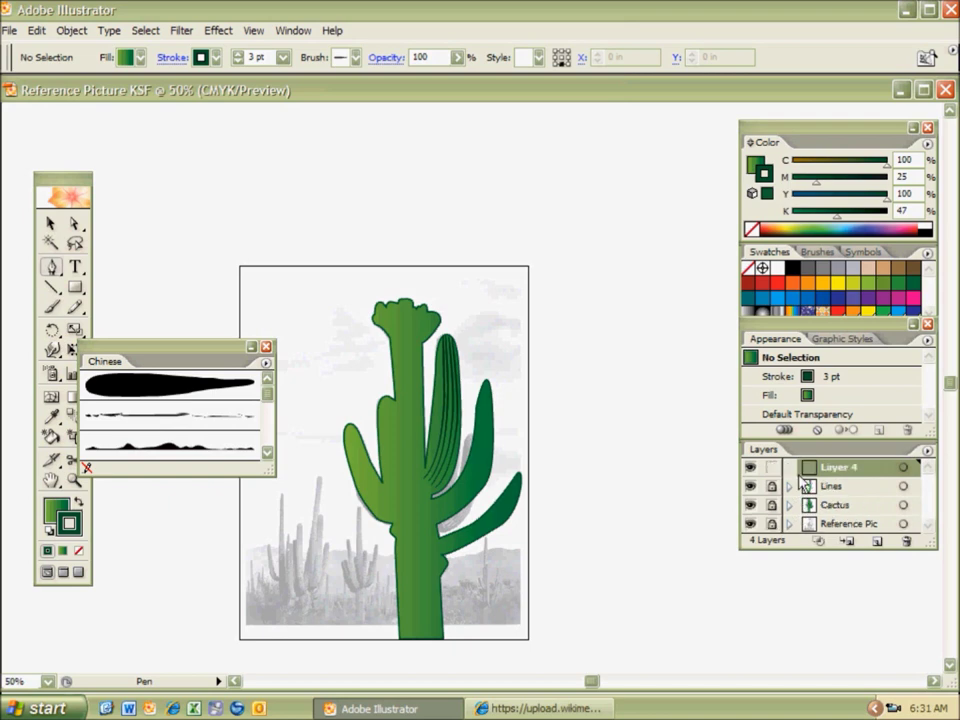
pyautogui.doubleClick(849, 473)
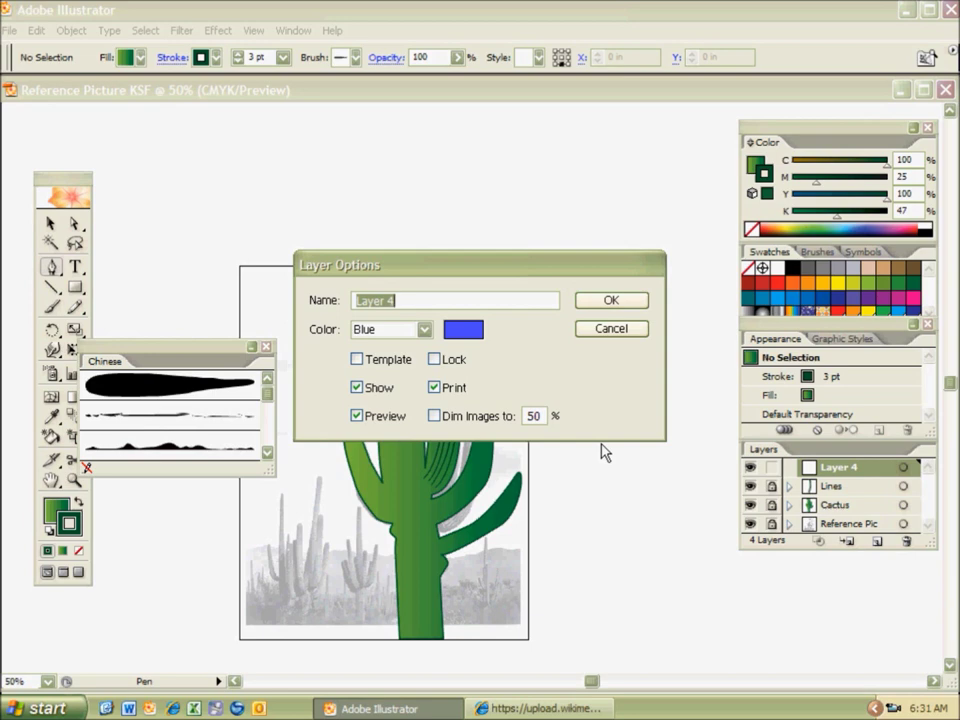
pyautogui.write('Tints & Shades')
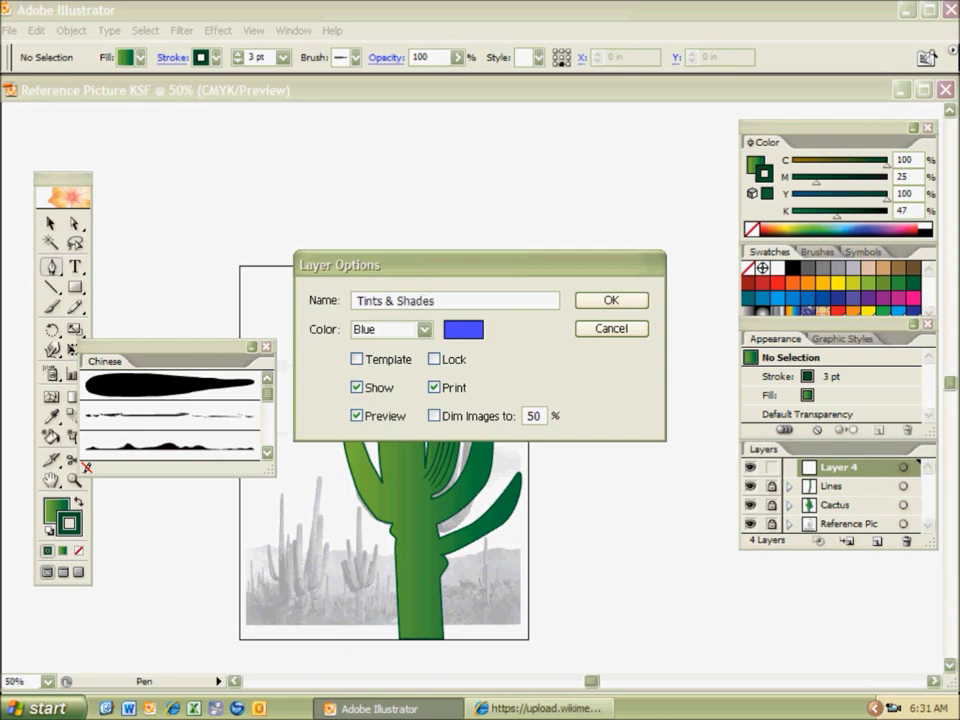
pyautogui.press('Return')
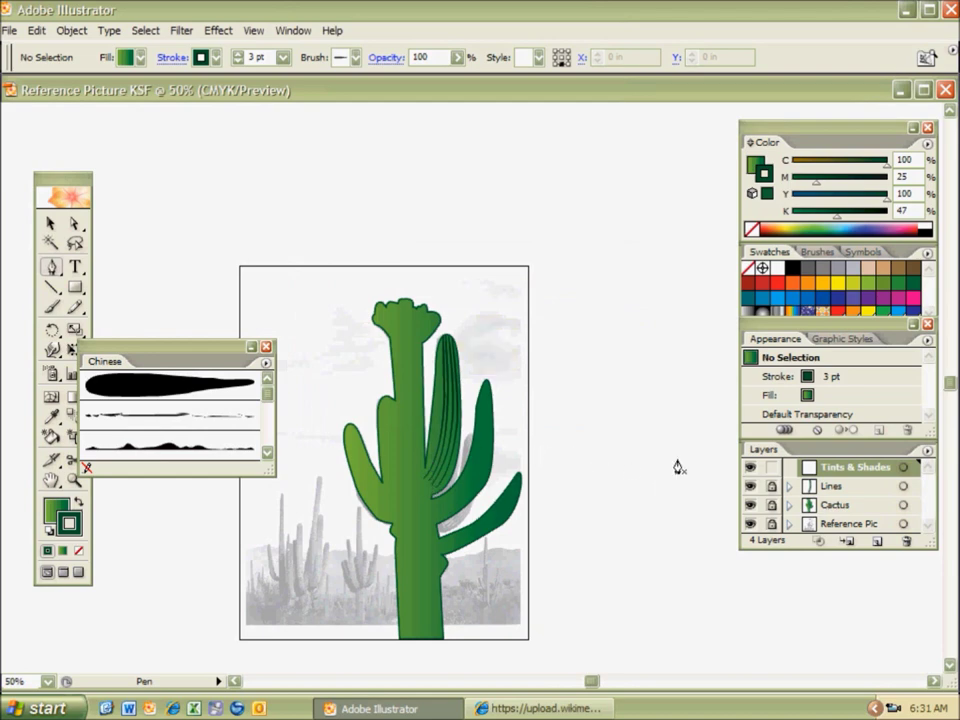
# - Hide the Lines layer, unlock the Cactus layer and lower the cactus shape's opacity to 14%
pyautogui.click(750, 486)
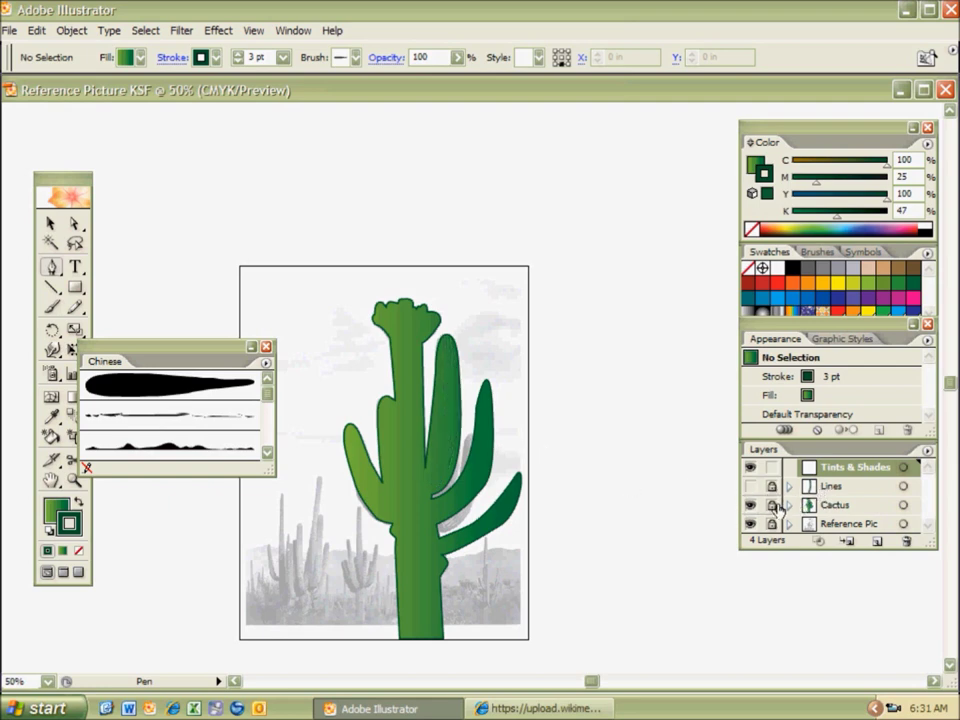
pyautogui.click(842, 505)
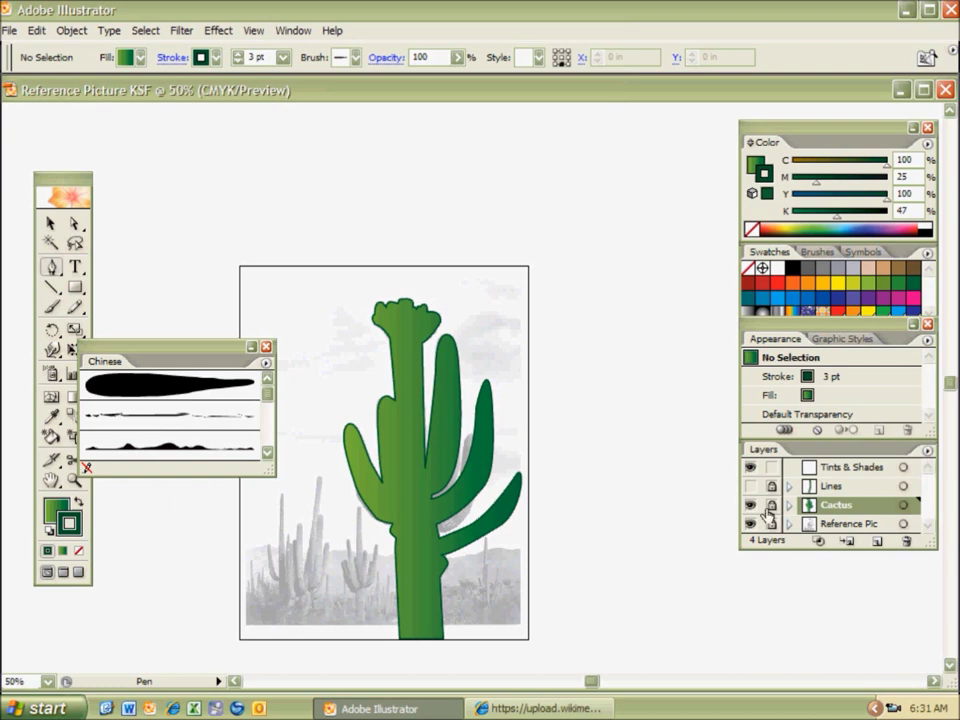
pyautogui.click(771, 505)
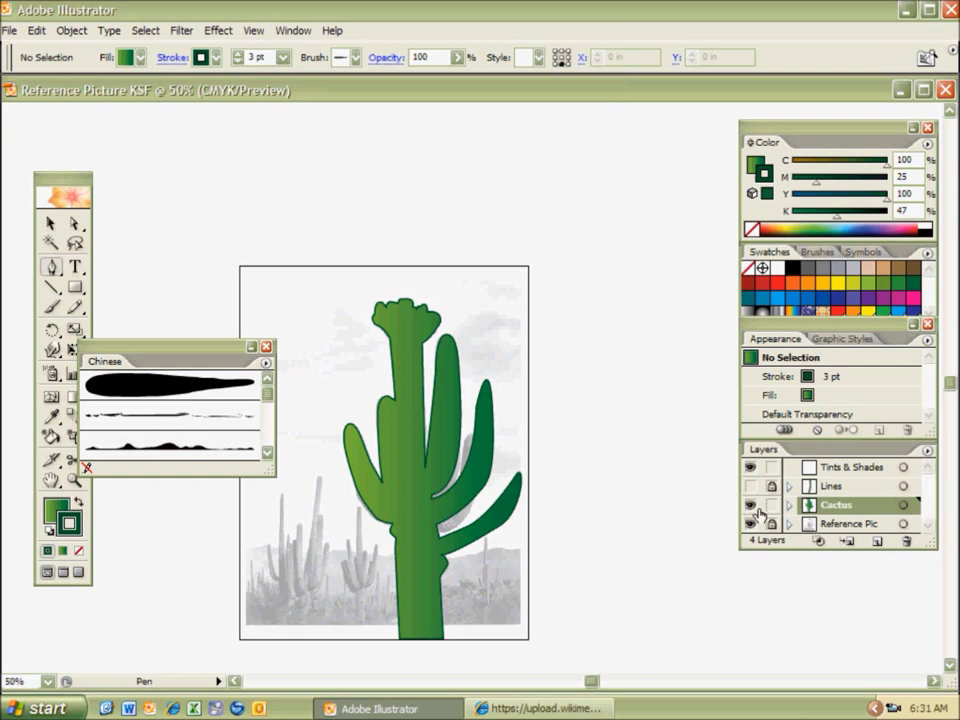
pyautogui.keyDown('ctrl'); pyautogui.click(412, 505); pyautogui.keyUp('ctrl')
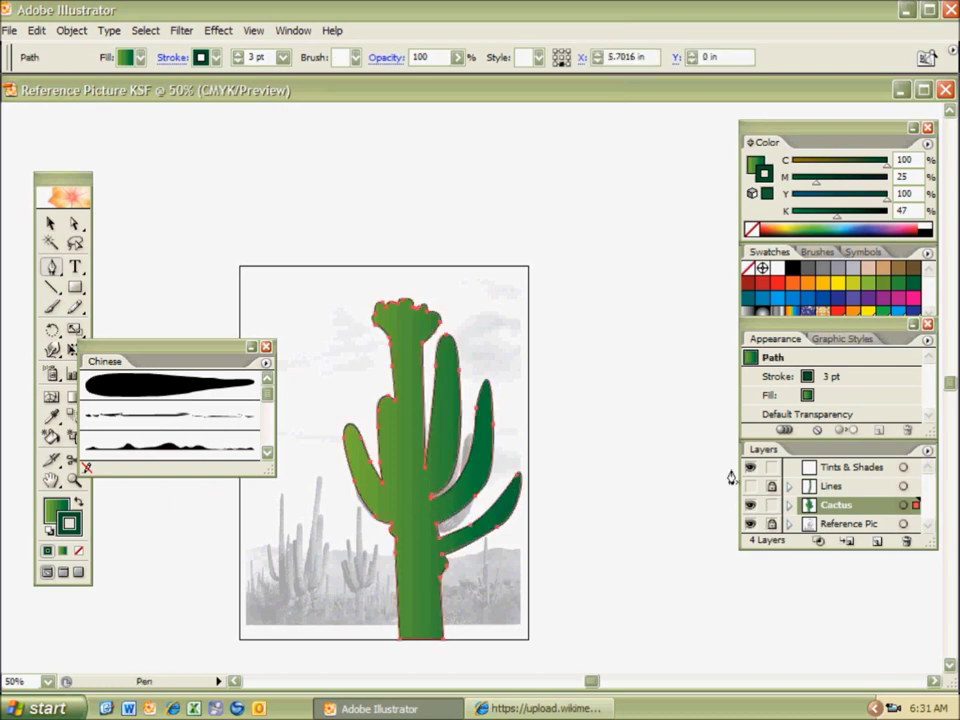
pyautogui.moveTo(458, 58); pyautogui.dragTo(411, 85)
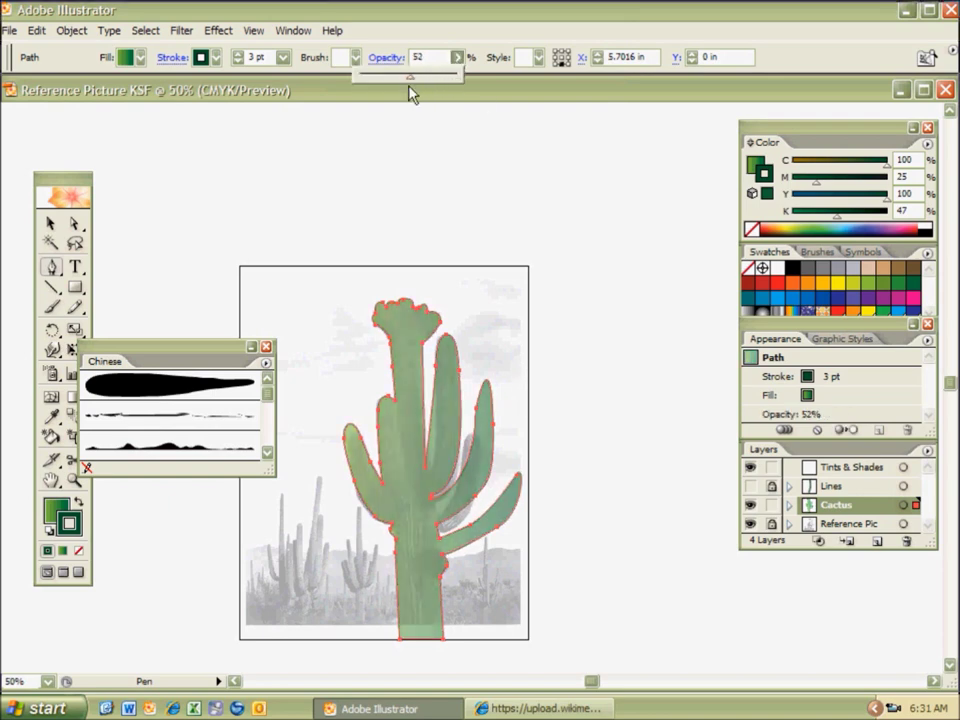
pyautogui.moveTo(386, 84)
pyautogui.mouseDown()
pyautogui.moveTo(374, 88)
pyautogui.moveTo(373, 76)
pyautogui.mouseUp()
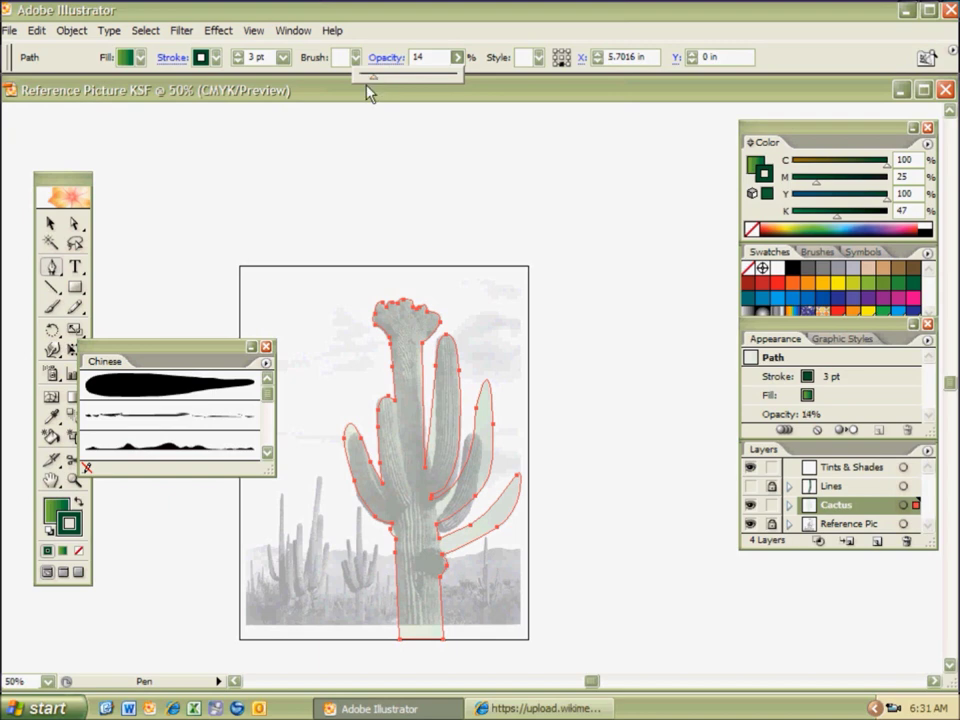
pyautogui.click(845, 467)
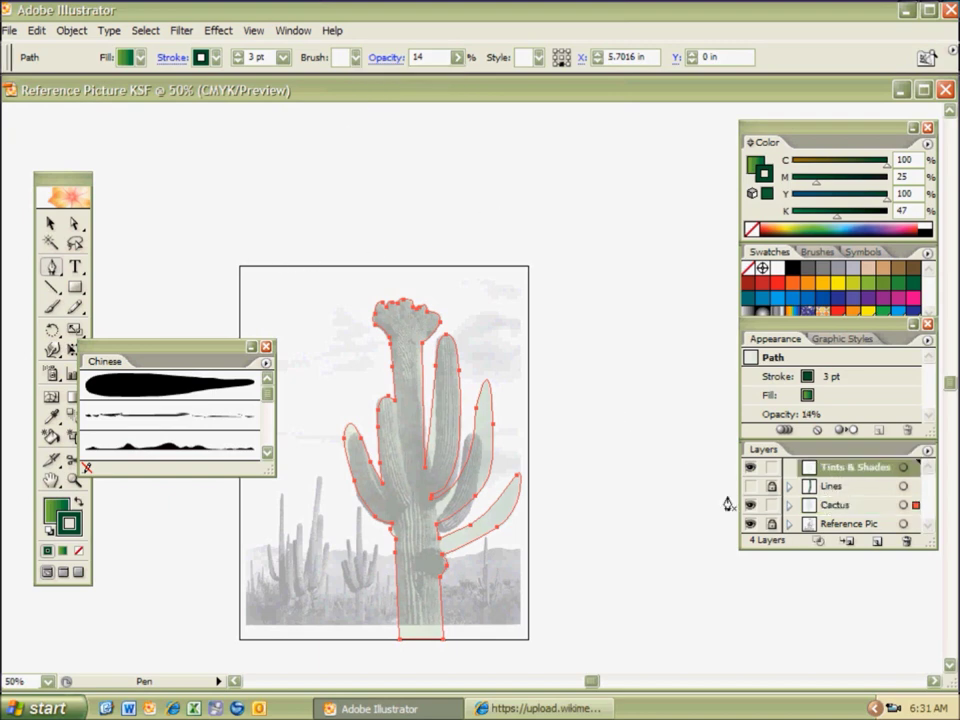
pyautogui.click(54, 511)
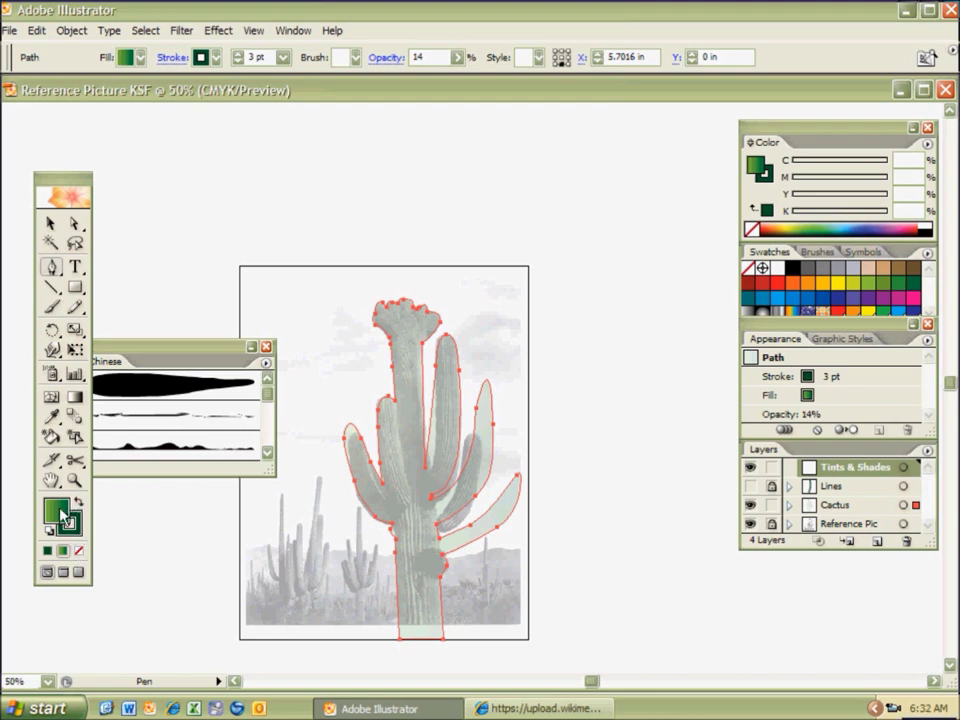
pyautogui.click(77, 550)
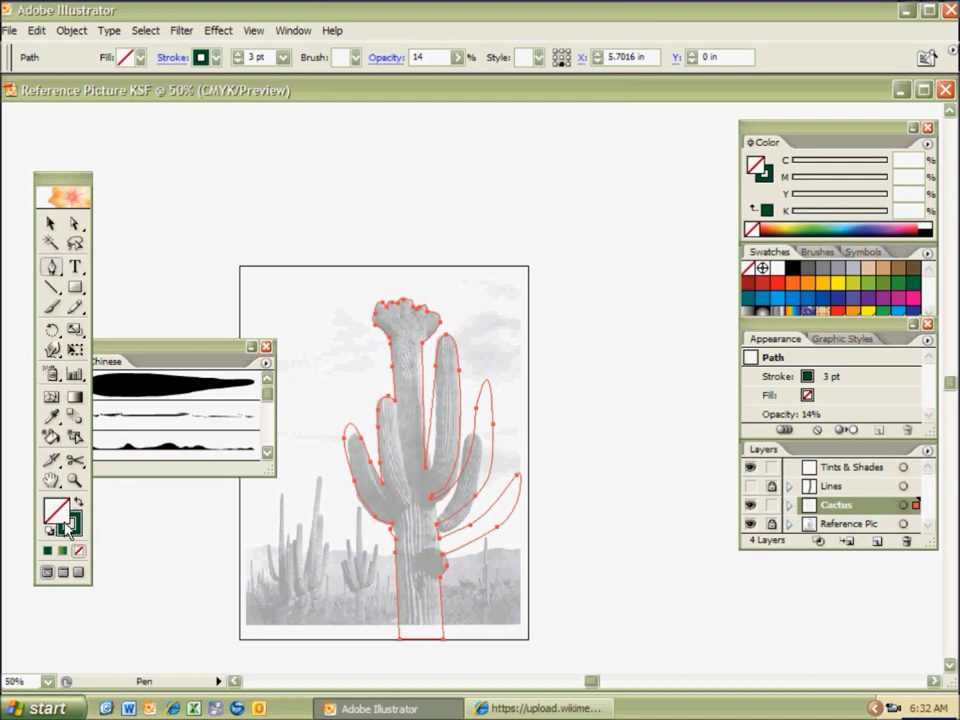
pyautogui.click(68, 527)
pyautogui.click(79, 506)
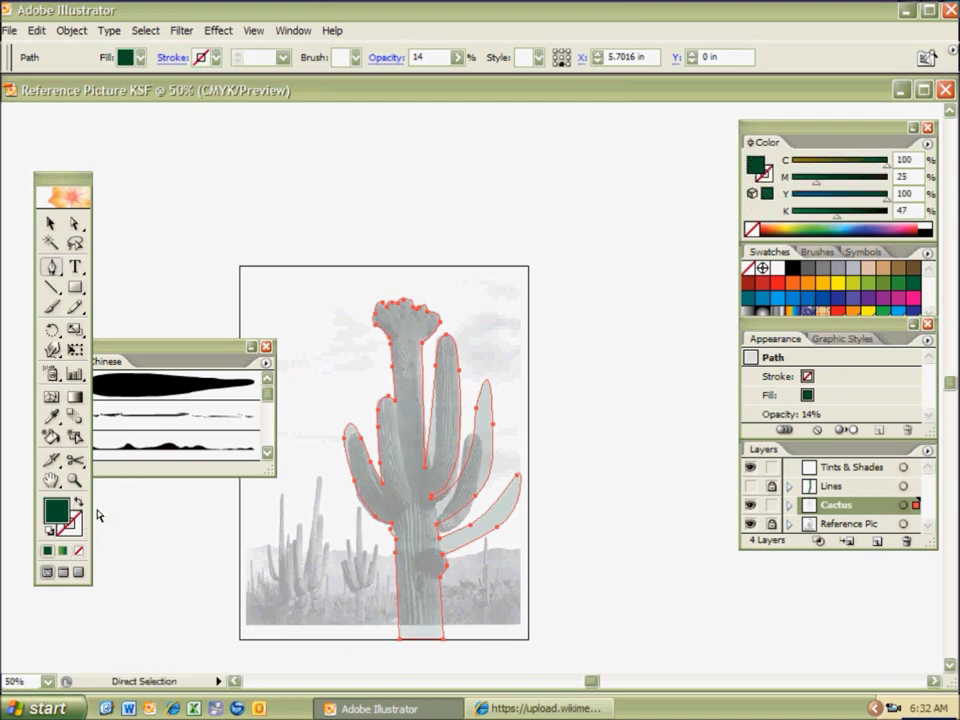
pyautogui.hotkey('ctrl', 'z')
pyautogui.press('ctrl')
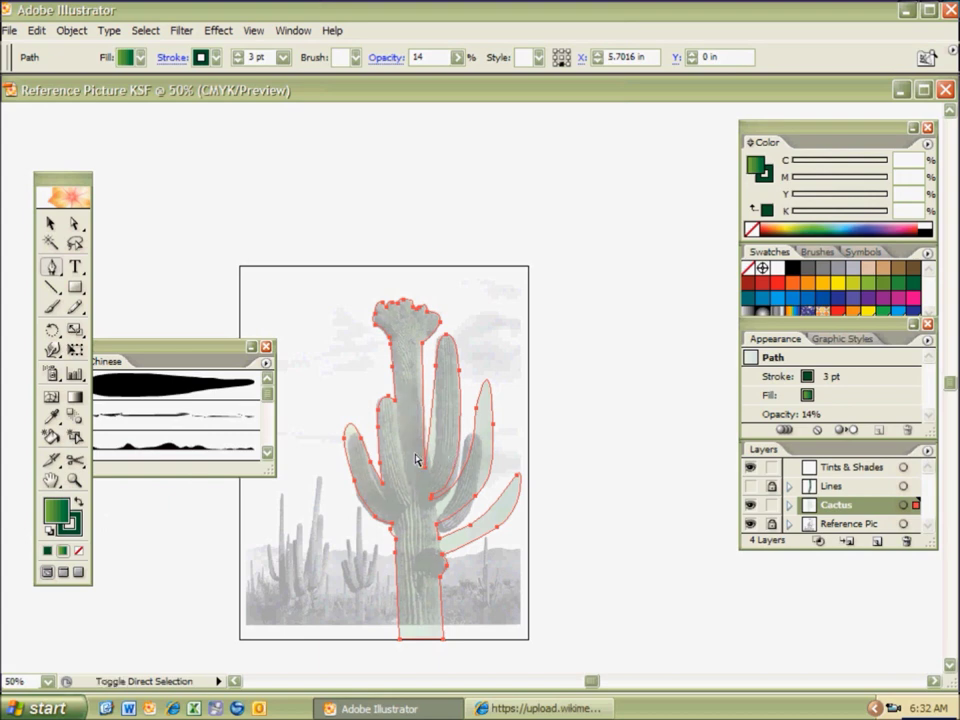
# - Deselect the cactus, set no stroke and a dark green fill with K at 80, lock the Cactus layer and activate Tints & Shades
pyautogui.keyDown('ctrl'); pyautogui.click(298, 461); pyautogui.keyUp('ctrl')
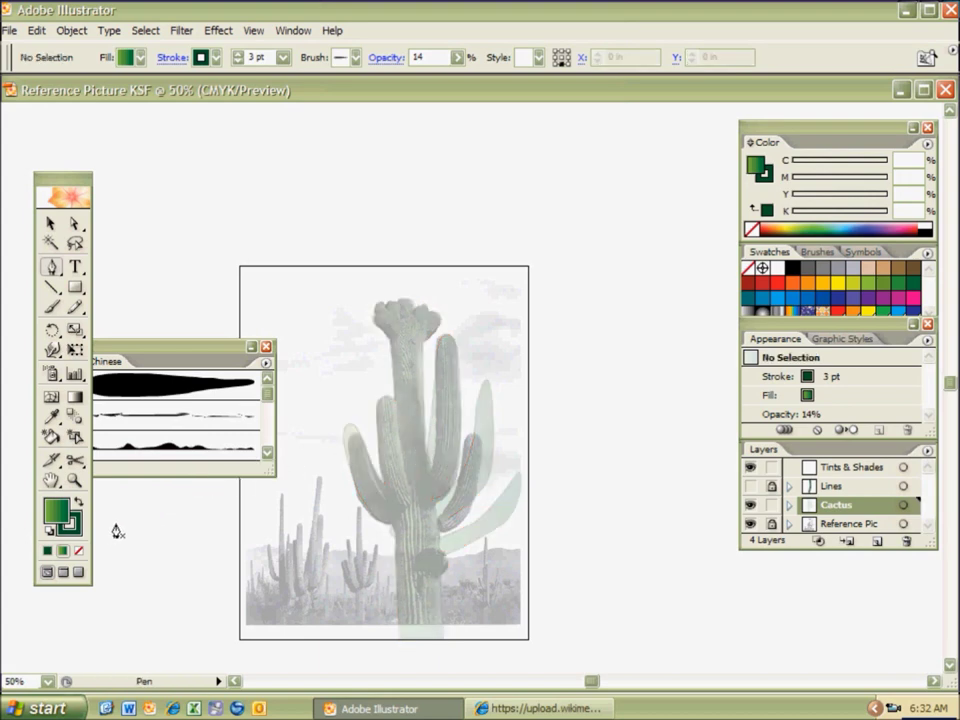
pyautogui.click(78, 550)
pyautogui.click(79, 503)
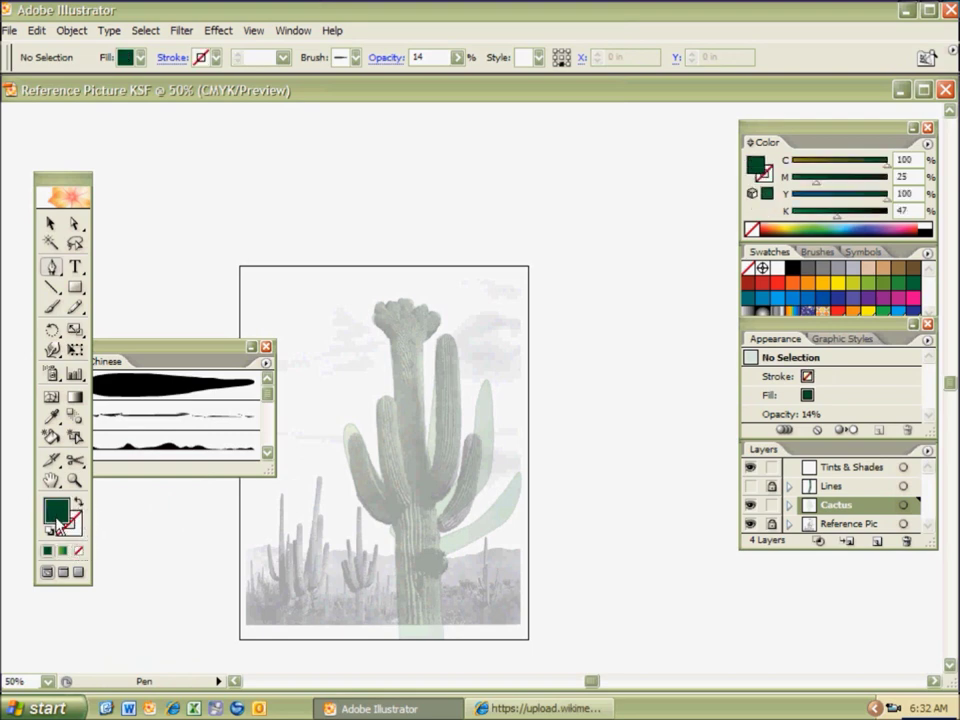
pyautogui.moveTo(839, 219); pyautogui.dragTo(869, 219)
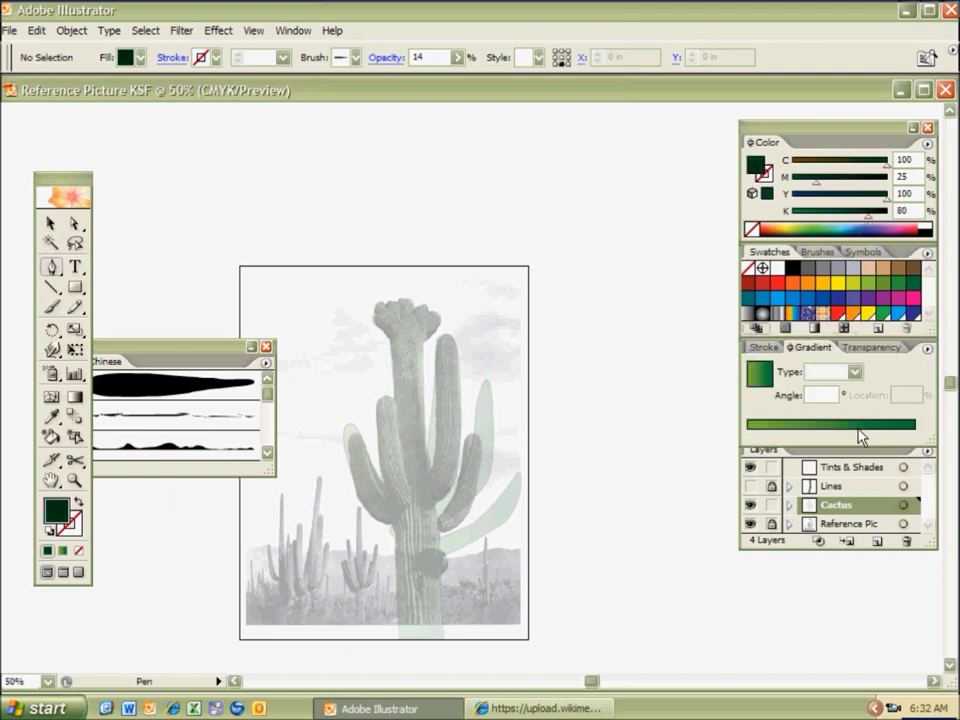
pyautogui.hotkey('shift', 'F6')
pyautogui.click(845, 467)
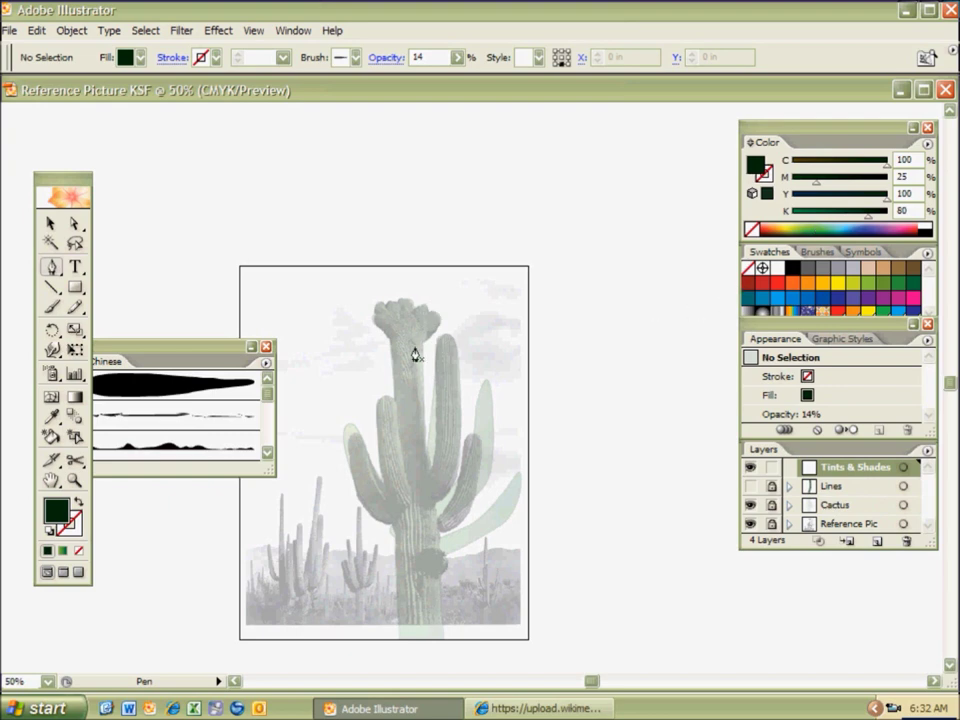
# - Draw a closed shadow shape around the dark knob on the trunk, with a short tail hanging below it
pyautogui.click(417, 555)
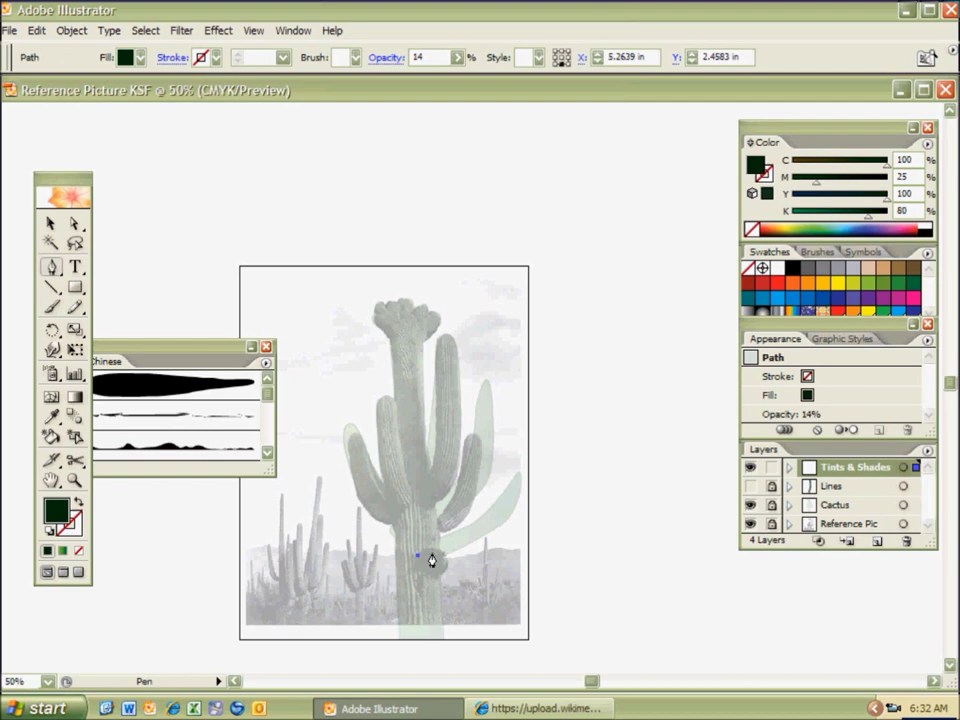
pyautogui.click(436, 556)
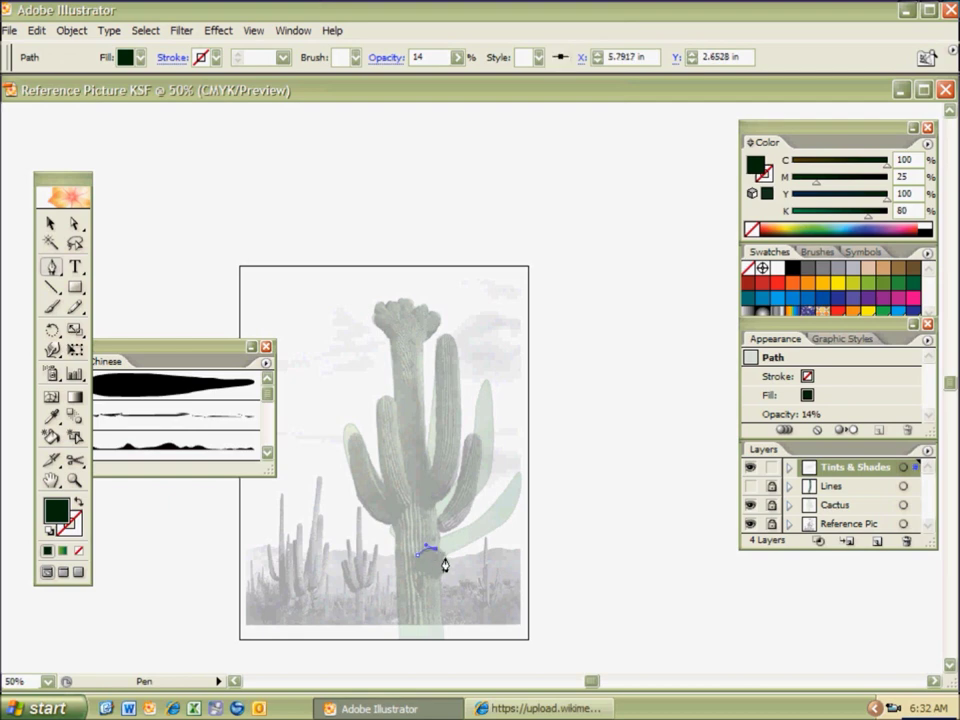
pyautogui.click(446, 566)
pyautogui.click(441, 578)
pyautogui.hotkey('ctrl', 'z')
pyautogui.moveTo(446, 565); pyautogui.dragTo(423, 591)
pyautogui.click(422, 593)
pyautogui.click(415, 583)
pyautogui.click(420, 576)
pyautogui.click(416, 568)
pyautogui.moveTo(418, 556); pyautogui.dragTo(421, 554)
pyautogui.click(423, 558)
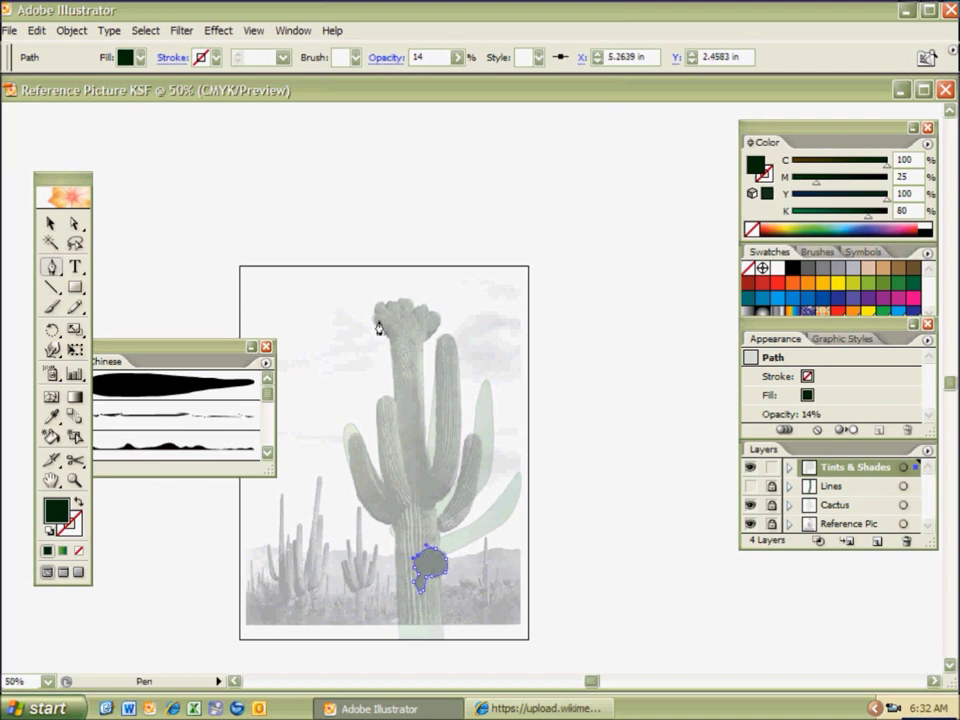
# - Set the knob shadow shape's opacity to 100% and deselect it
pyautogui.click(457, 58)
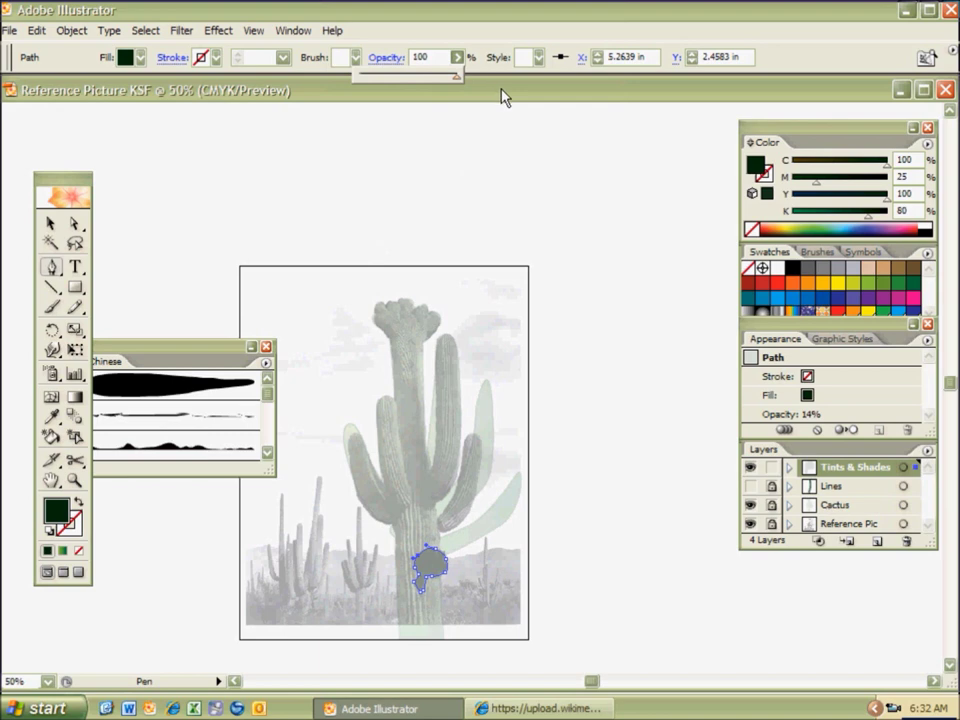
pyautogui.moveTo(501, 89); pyautogui.dragTo(492, 106)
pyautogui.keyDown('ctrl'); pyautogui.click(509, 393); pyautogui.keyUp('ctrl')
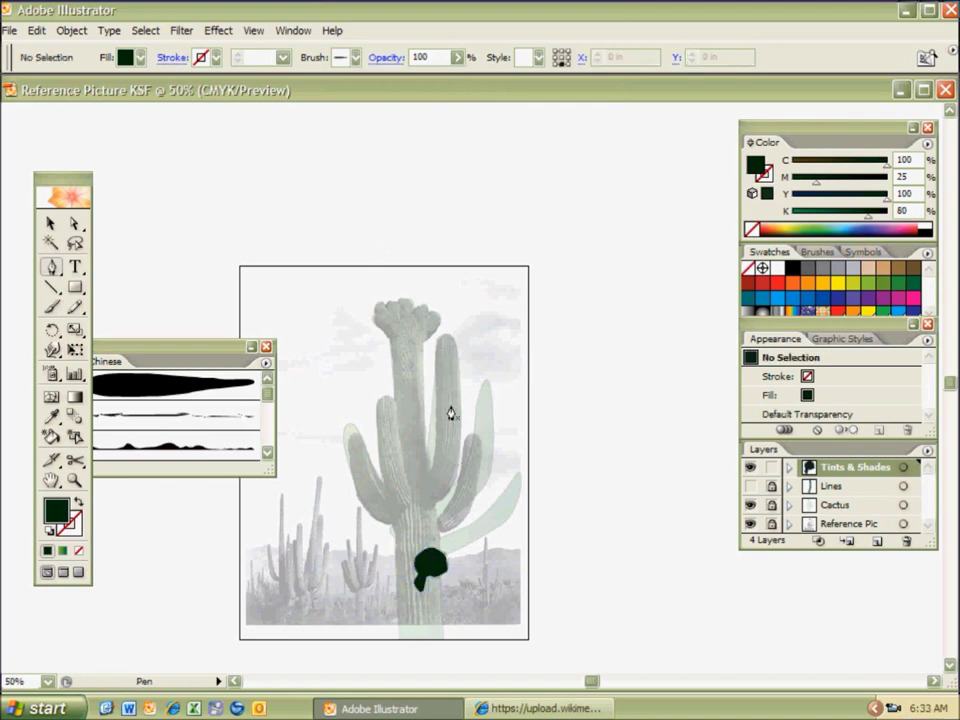
# - Set the cactus shape's opacity to 36%, relock the Cactus layer and make Tints & Shades the active layer
pyautogui.click(830, 507)
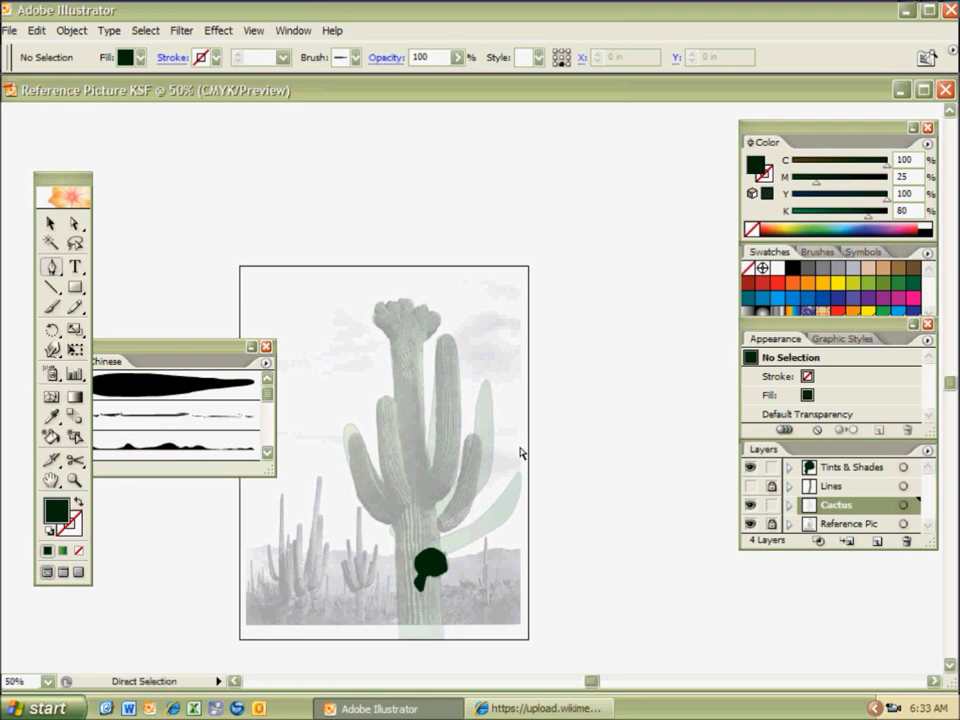
pyautogui.keyDown('ctrl'); pyautogui.click(467, 469); pyautogui.keyUp('ctrl')
pyautogui.click(453, 57)
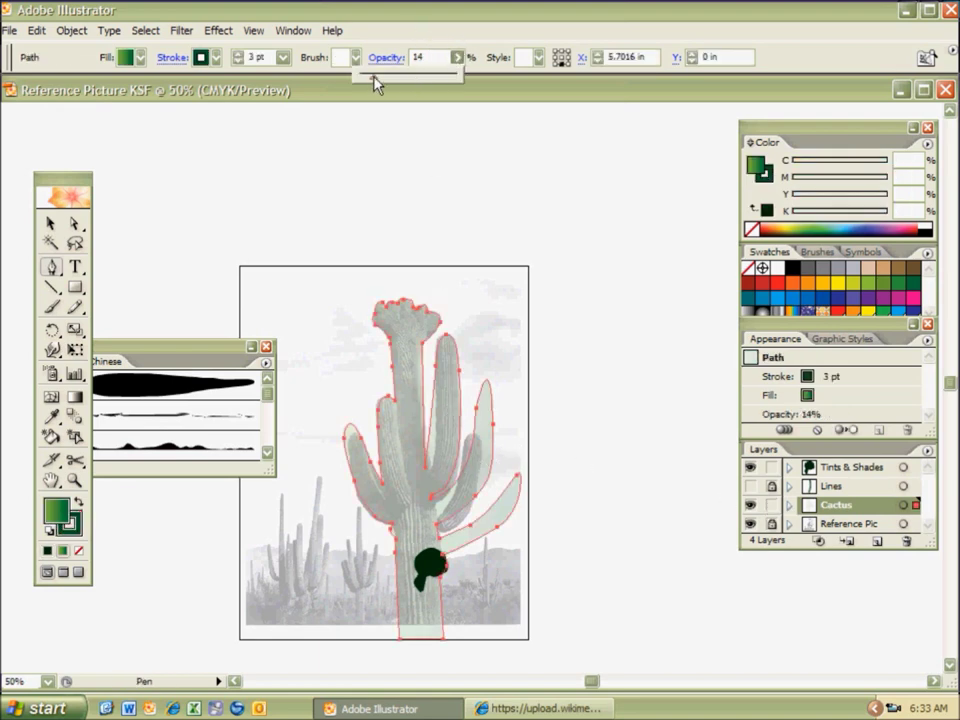
pyautogui.moveTo(375, 84); pyautogui.dragTo(396, 84)
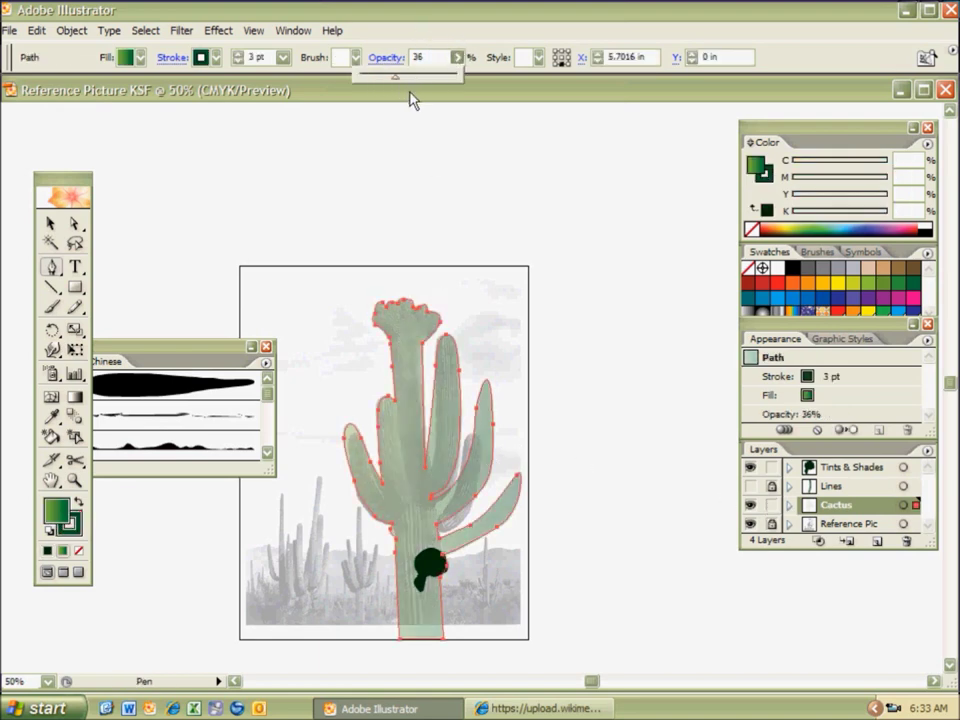
pyautogui.click(772, 505)
pyautogui.click(830, 467)
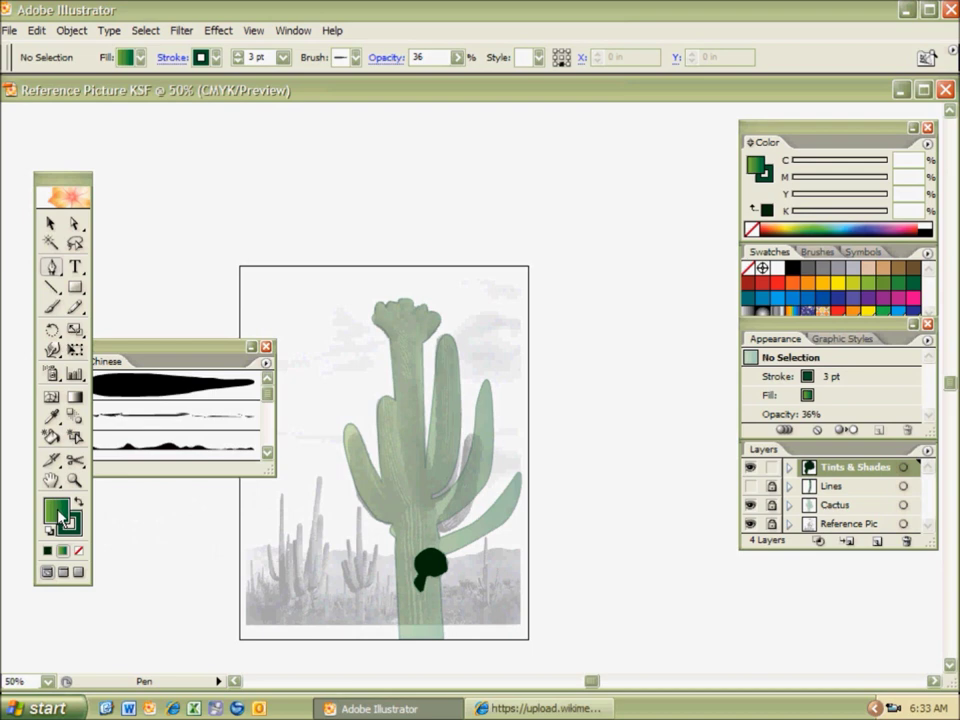
# - Pick up the knob shadow's dark green fill, lack of stroke and full opacity with the Eyedropper
pyautogui.click(78, 550)
pyautogui.click(78, 502)
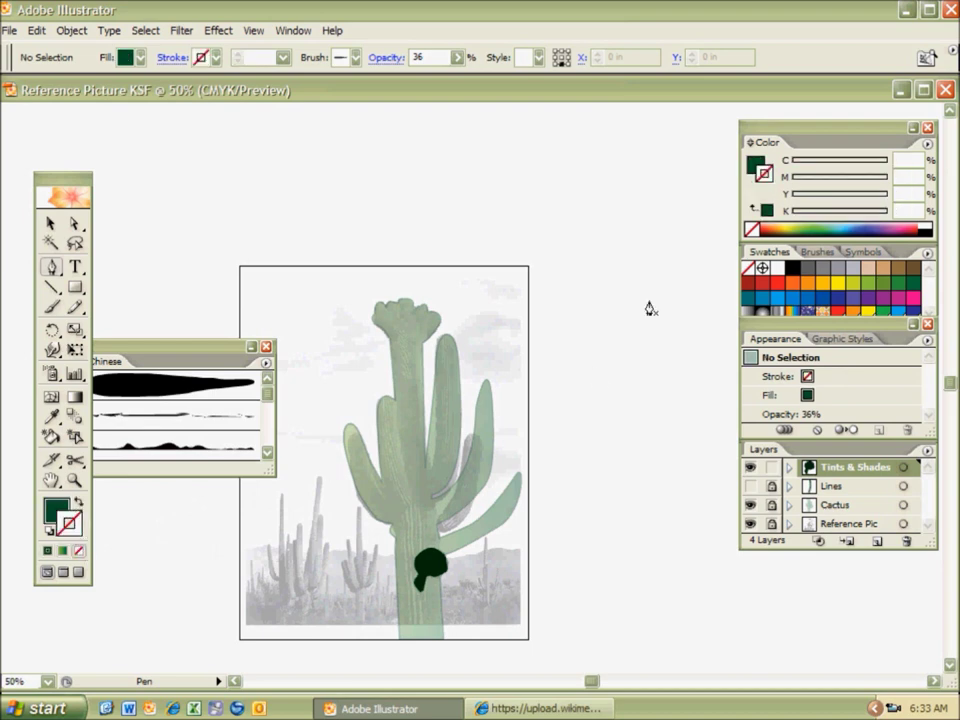
pyautogui.press('i')
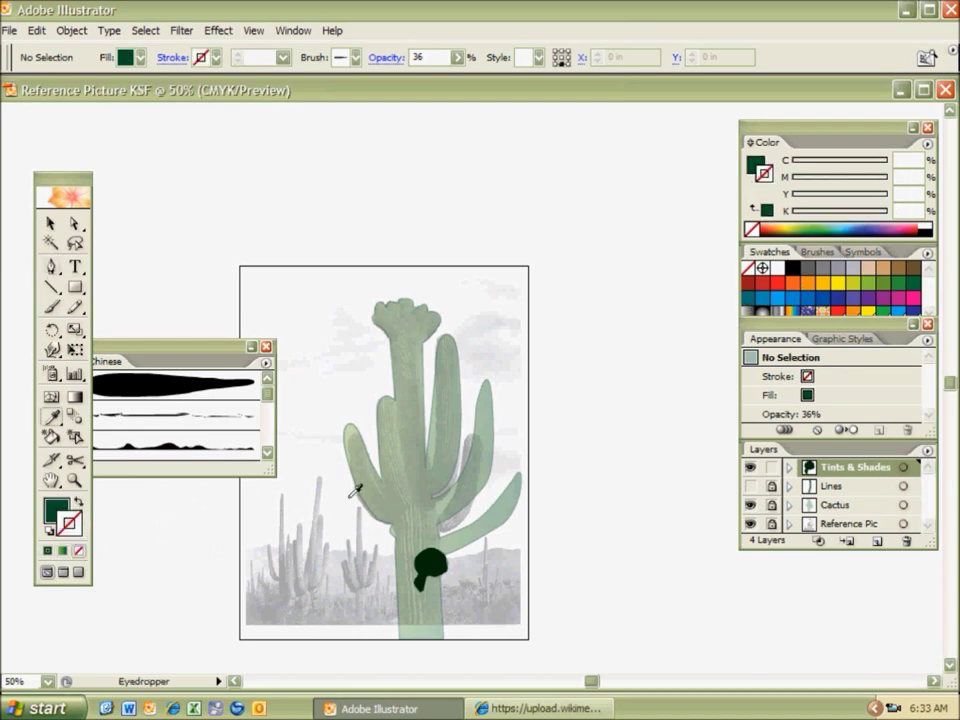
pyautogui.click(430, 564)
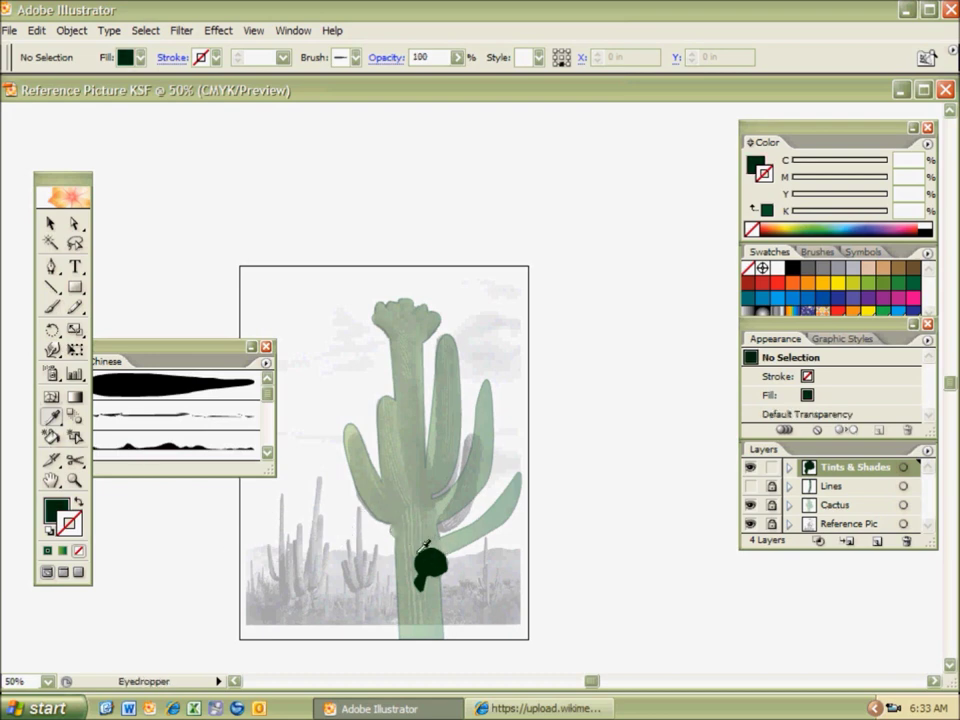
# - Draw a closed, stroke-free dark green shadow along the inner edge of the curved right arm, tapering at both ends, and deselect it
pyautogui.press('p')
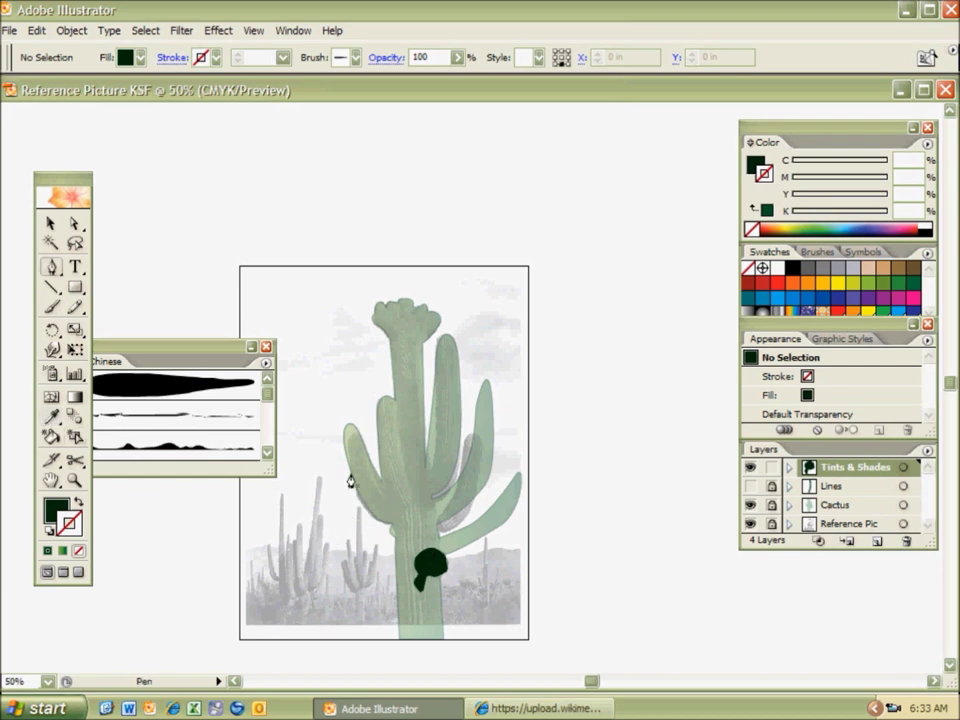
pyautogui.click(476, 407)
pyautogui.moveTo(477, 459); pyautogui.dragTo(471, 478)
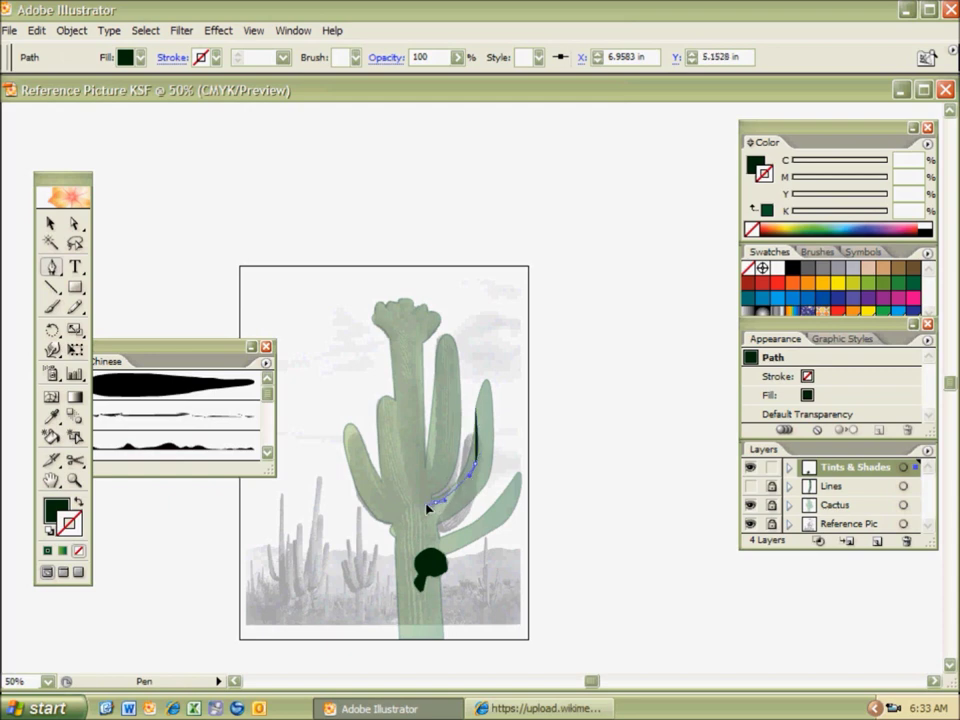
pyautogui.click(434, 503)
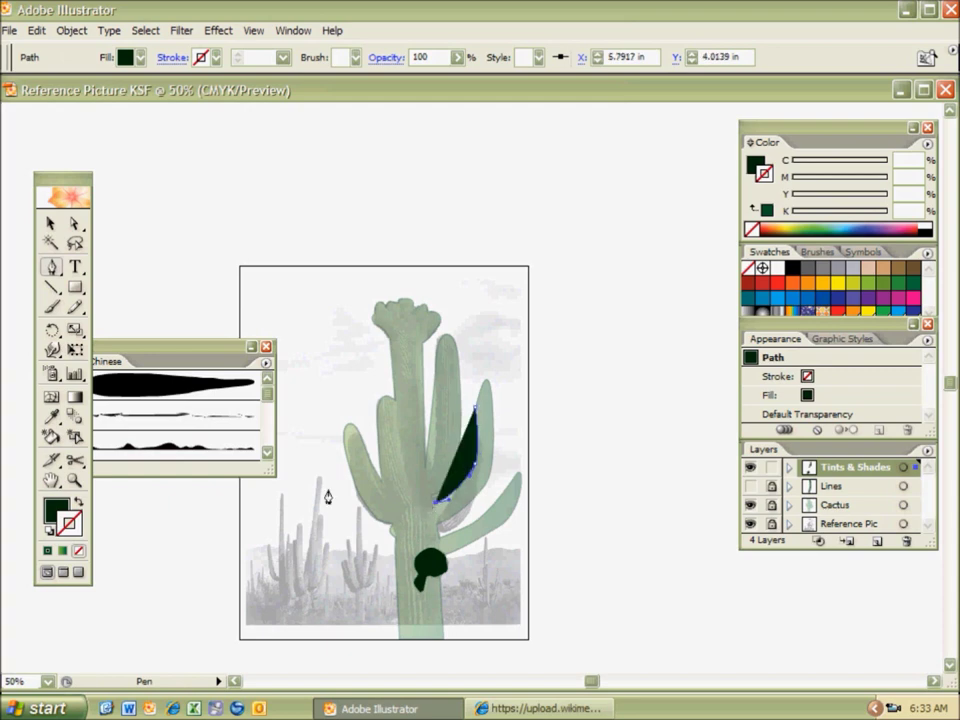
pyautogui.hotkey('shift', 'x')
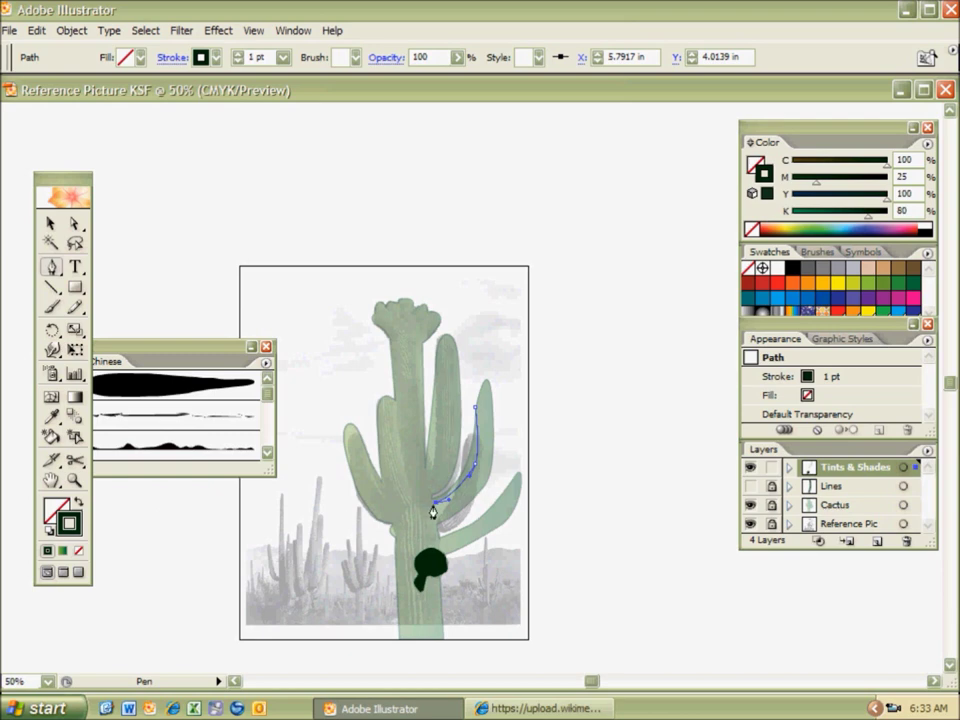
pyautogui.click(432, 499)
pyautogui.click(461, 481)
pyautogui.moveTo(476, 408); pyautogui.dragTo(476, 382)
pyautogui.click(77, 504)
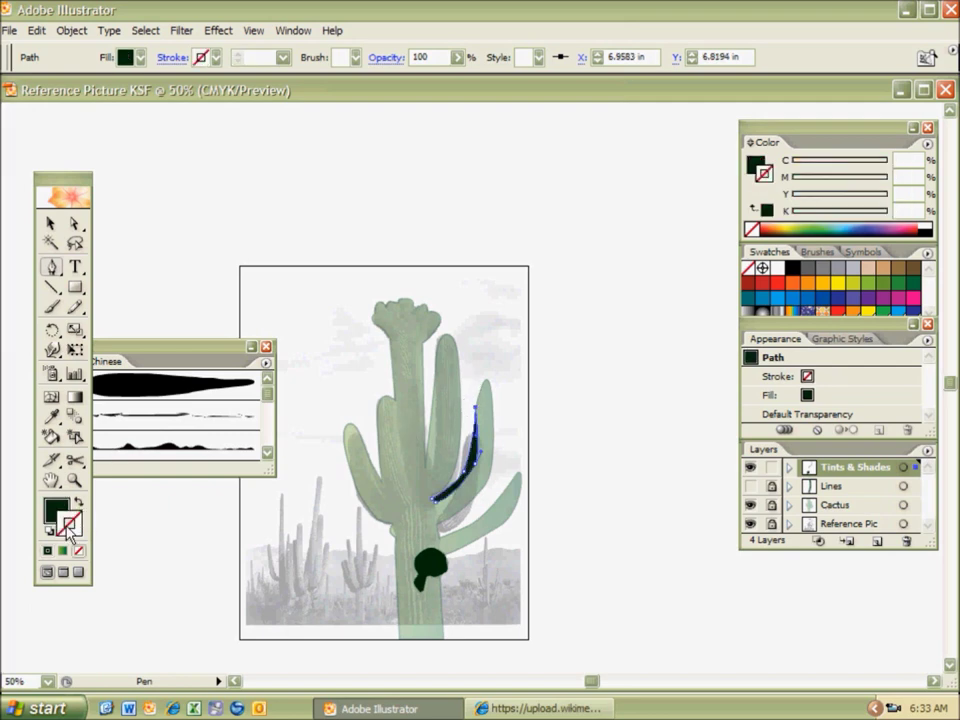
pyautogui.keyDown('ctrl'); pyautogui.click(435, 497); pyautogui.keyUp('ctrl')
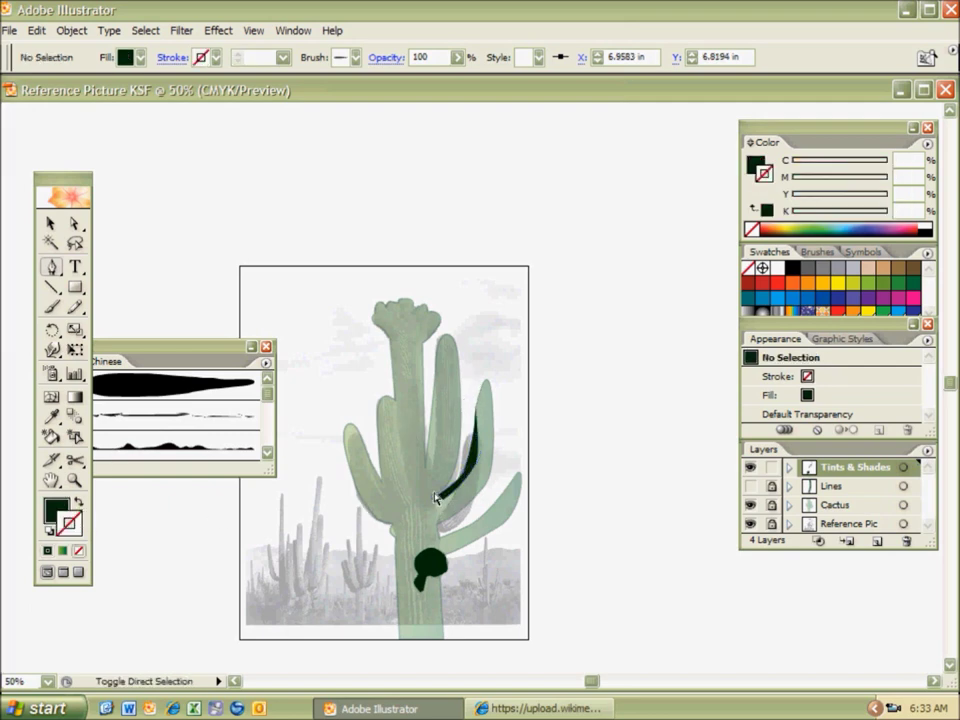
# - Draw a closed dark green crescent shadow along the outer edge of the lowest left arm and deselect it
pyautogui.click(345, 429)
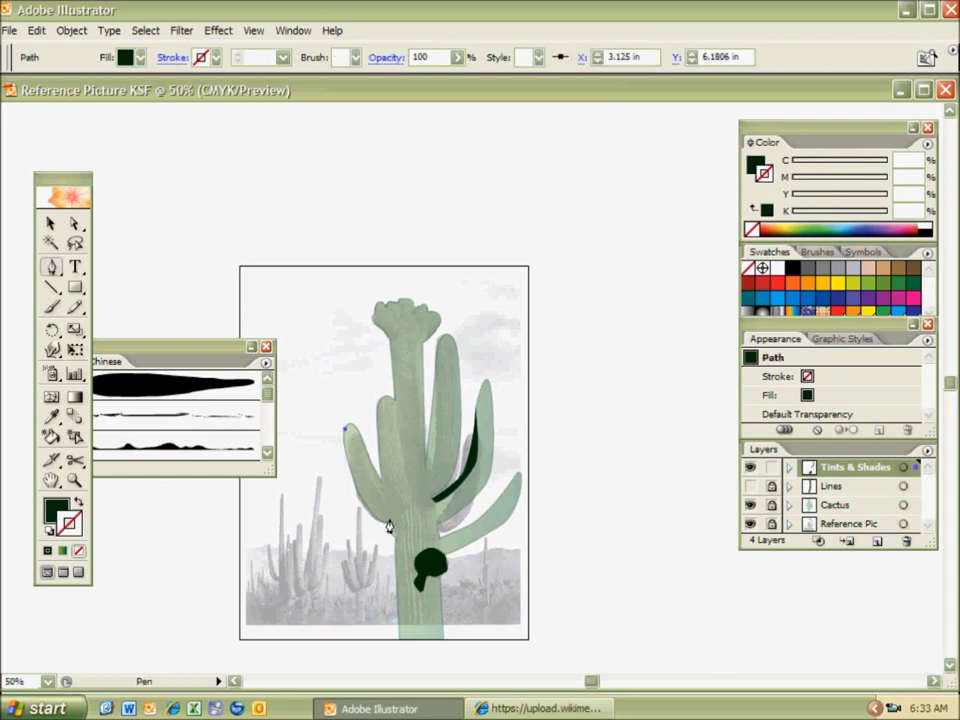
pyautogui.moveTo(394, 518); pyautogui.dragTo(425, 525)
pyautogui.click(391, 518)
pyautogui.click(393, 526)
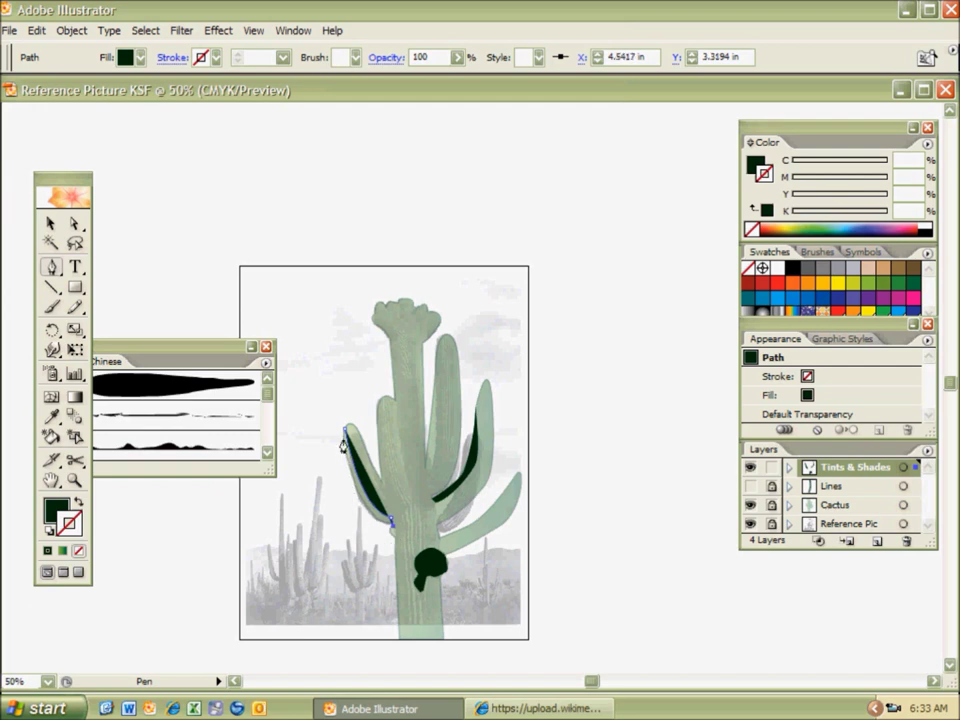
pyautogui.moveTo(345, 431); pyautogui.dragTo(345, 340)
pyautogui.keyDown('ctrl'); pyautogui.click(343, 330); pyautogui.keyUp('ctrl')
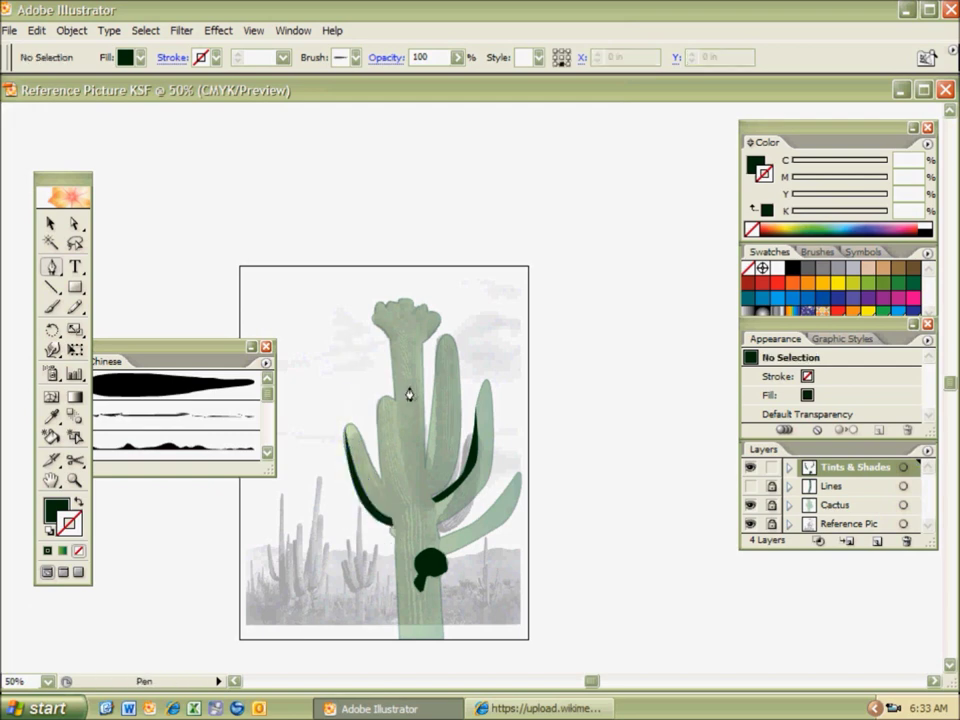
# - Draw a closed dark green shadow down the left side of the upper trunk, from below the crown to the arm junction
pyautogui.click(391, 346)
pyautogui.moveTo(404, 411); pyautogui.dragTo(408, 413)
pyautogui.moveTo(421, 495); pyautogui.dragTo(411, 494)
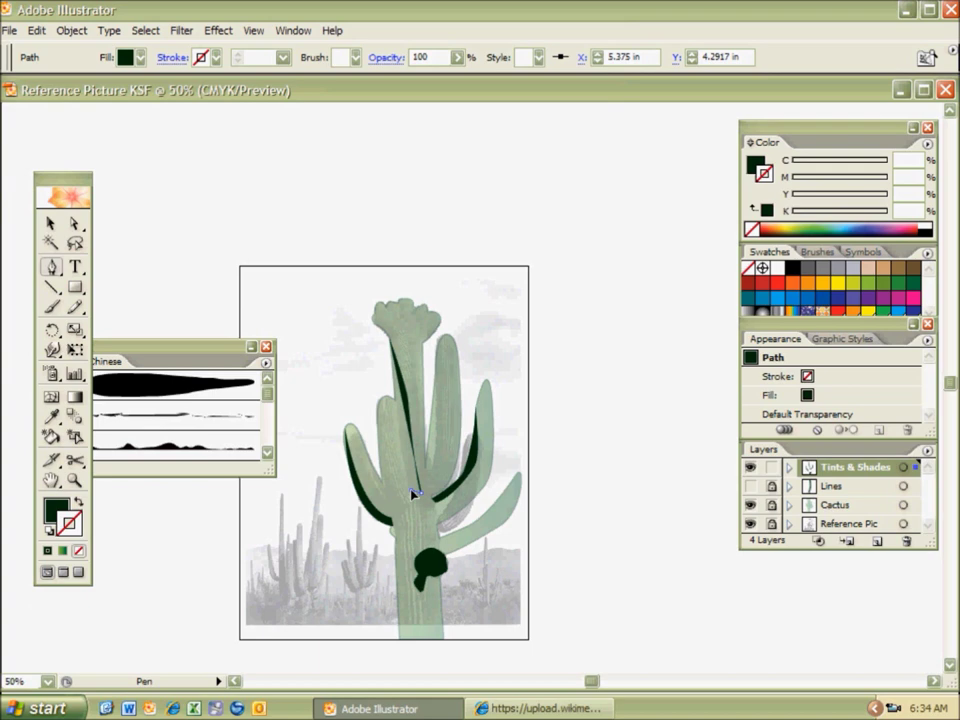
pyautogui.click(391, 346)
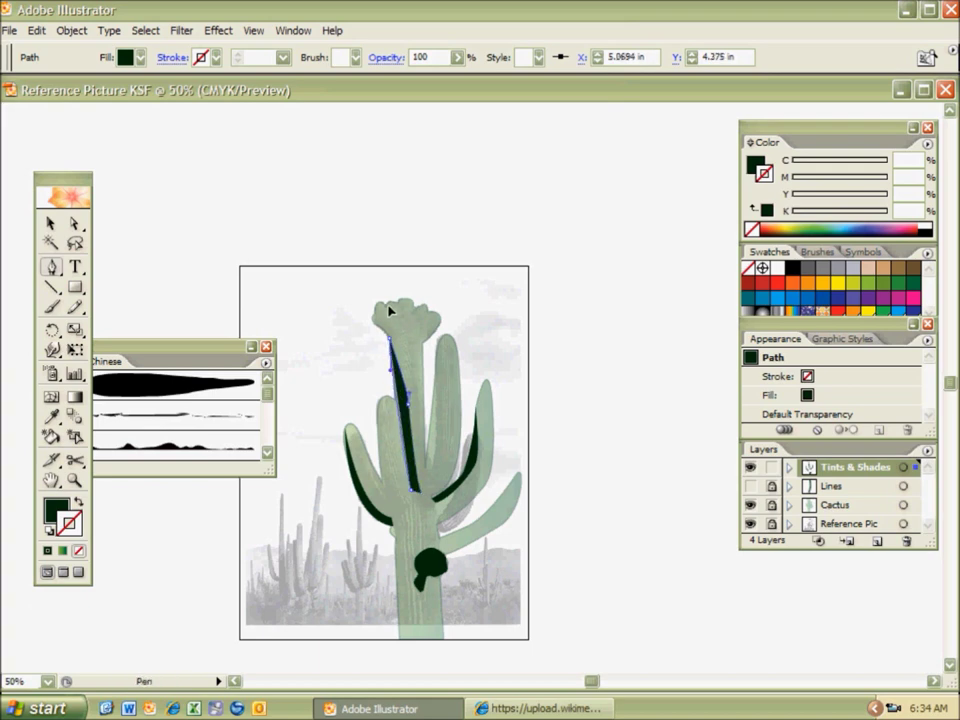
pyautogui.keyDown('ctrl'); pyautogui.click(381, 368); pyautogui.keyUp('ctrl')
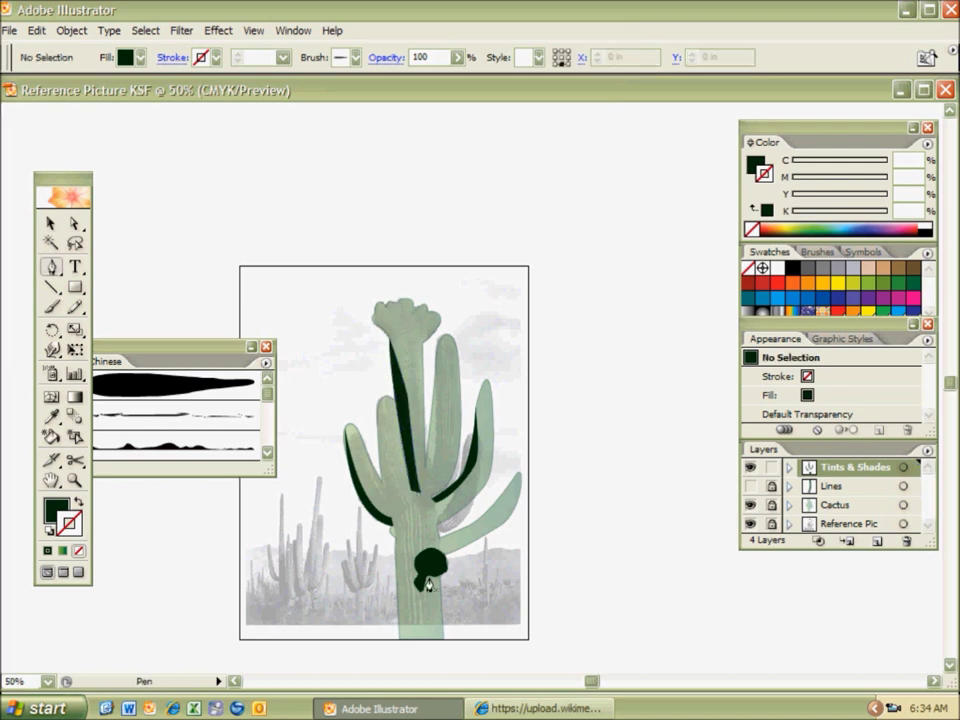
# - Draw a narrow closed shadow strip down the left edge of the lower trunk, from the left arm's base to the page bottom
pyautogui.click(394, 527)
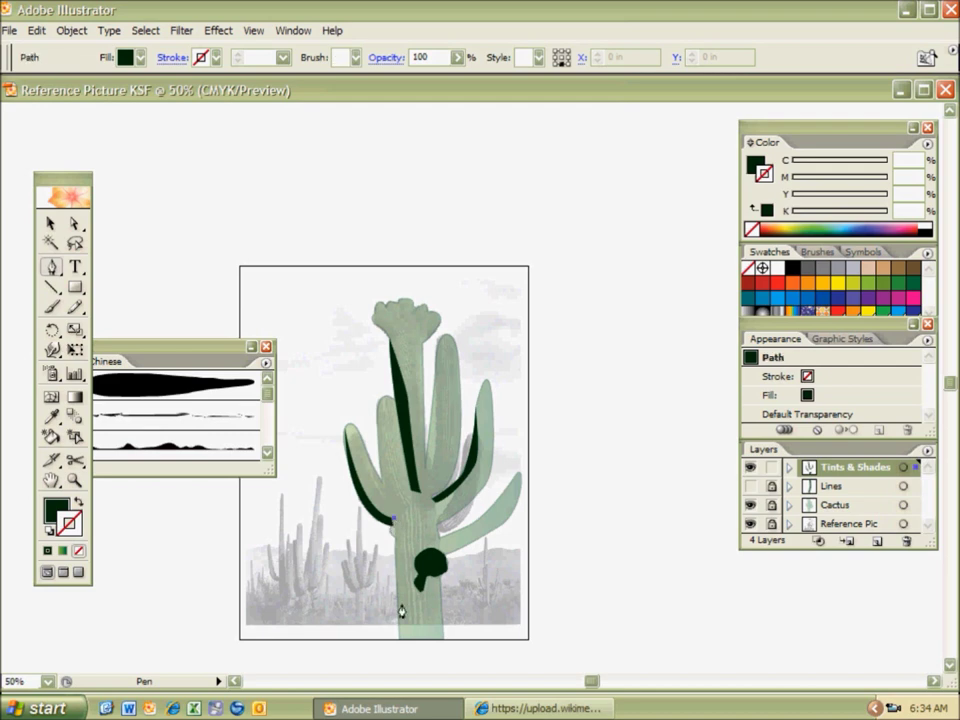
pyautogui.click(405, 643)
pyautogui.click(402, 645)
pyautogui.click(393, 529)
pyautogui.click(389, 521)
pyautogui.keyDown('ctrl'); pyautogui.click(414, 551); pyautogui.keyUp('ctrl')
pyautogui.keyDown('ctrl'); pyautogui.click(426, 533); pyautogui.keyUp('ctrl')
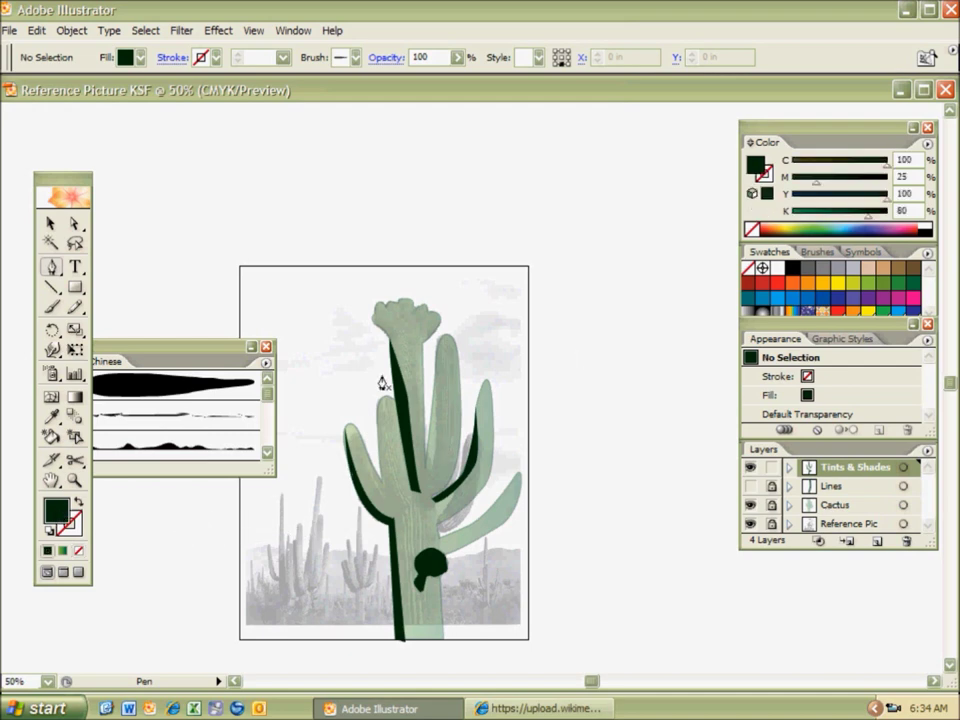
# - Try a lighter green fill mixed as C 86, M 10, Y 96, K 3, and undo the colour changes
pyautogui.moveTo(866, 218); pyautogui.dragTo(802, 183)
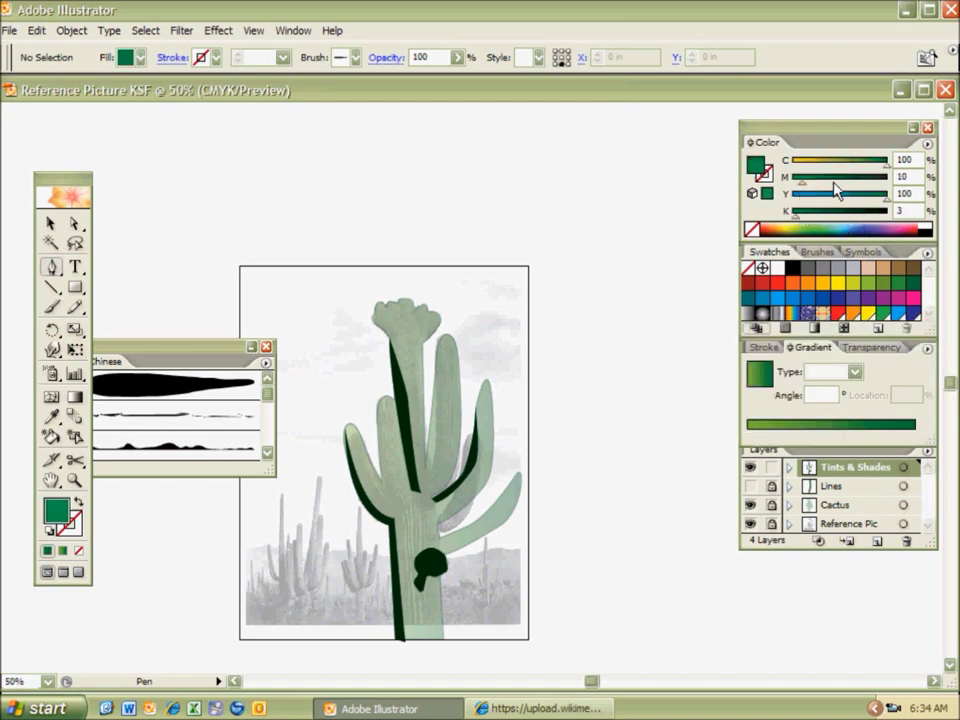
pyautogui.moveTo(886, 166); pyautogui.dragTo(886, 199)
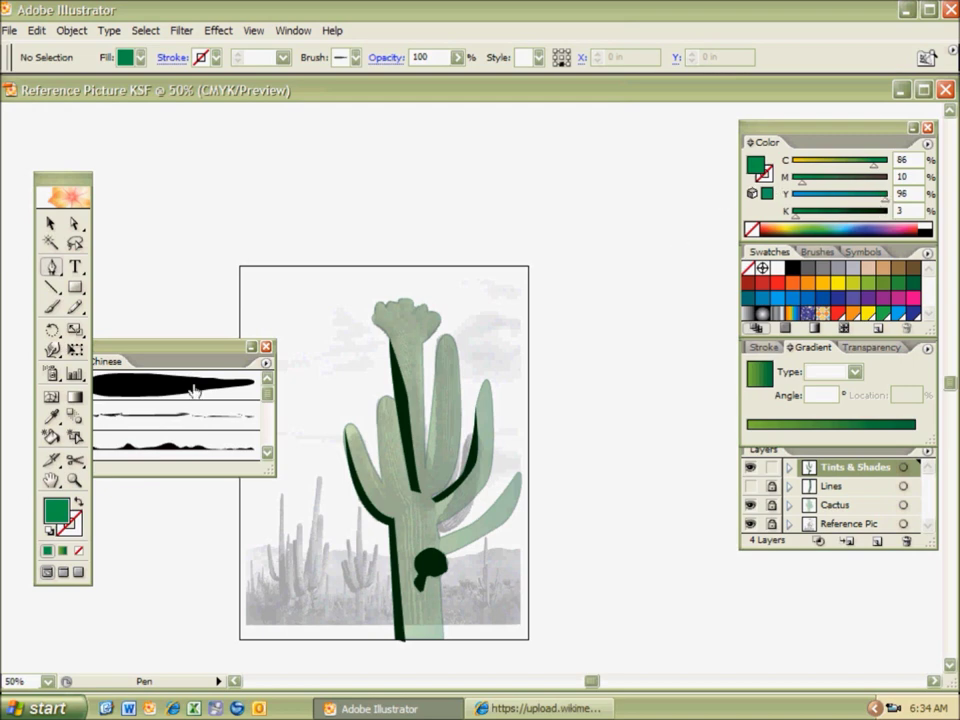
pyautogui.press('ctrl')
pyautogui.hotkey('ctrl', 'z')
pyautogui.hotkey('ctrl', 'z')
pyautogui.hotkey('ctrl', 'z')
pyautogui.hotkey('ctrl', 'z')
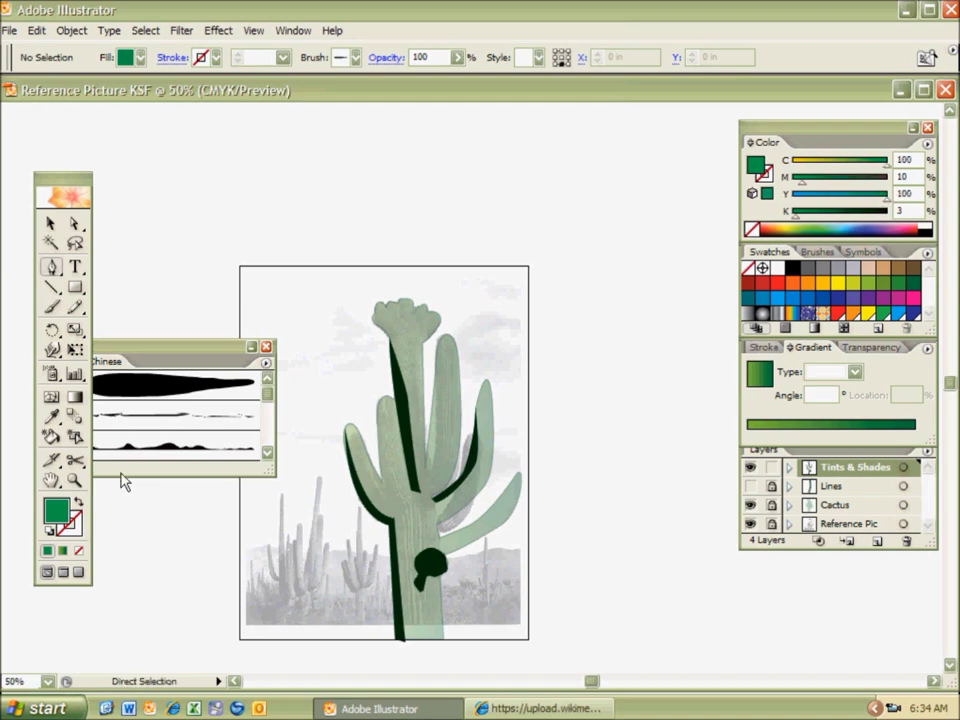
# - Set the fill to light green 77D885 with the Color Picker
pyautogui.doubleClick(60, 513)
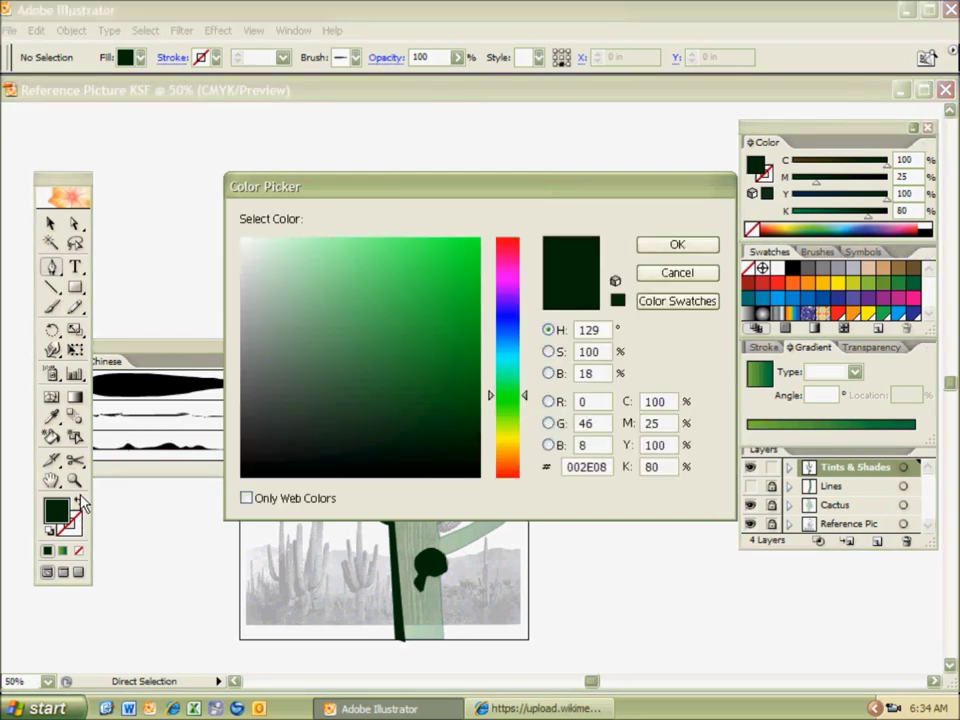
pyautogui.click(294, 257)
pyautogui.click(312, 273)
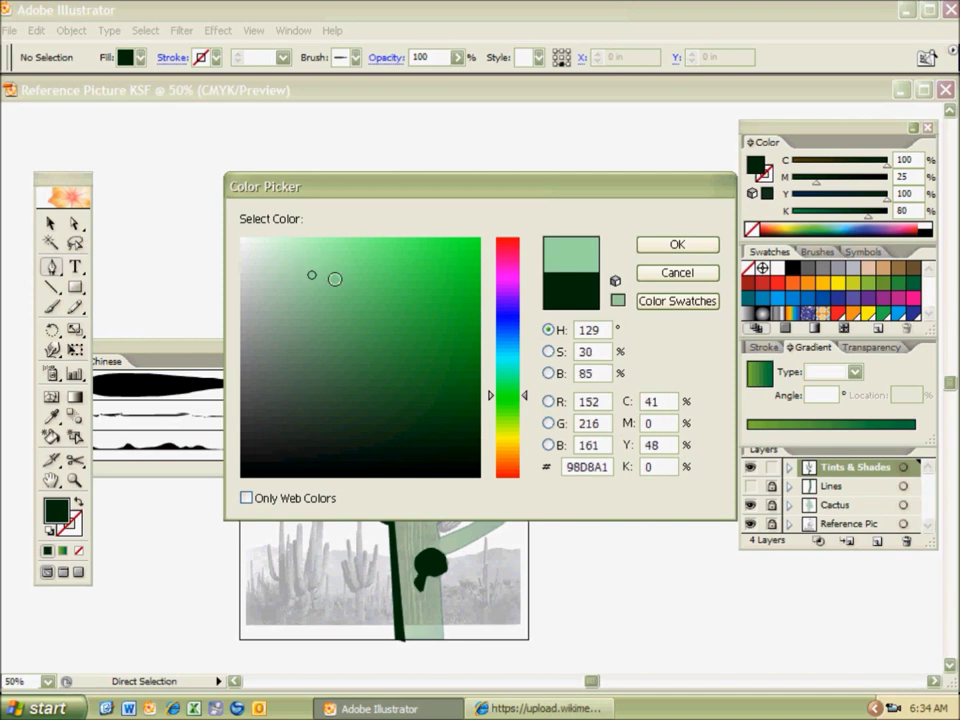
pyautogui.click(348, 304)
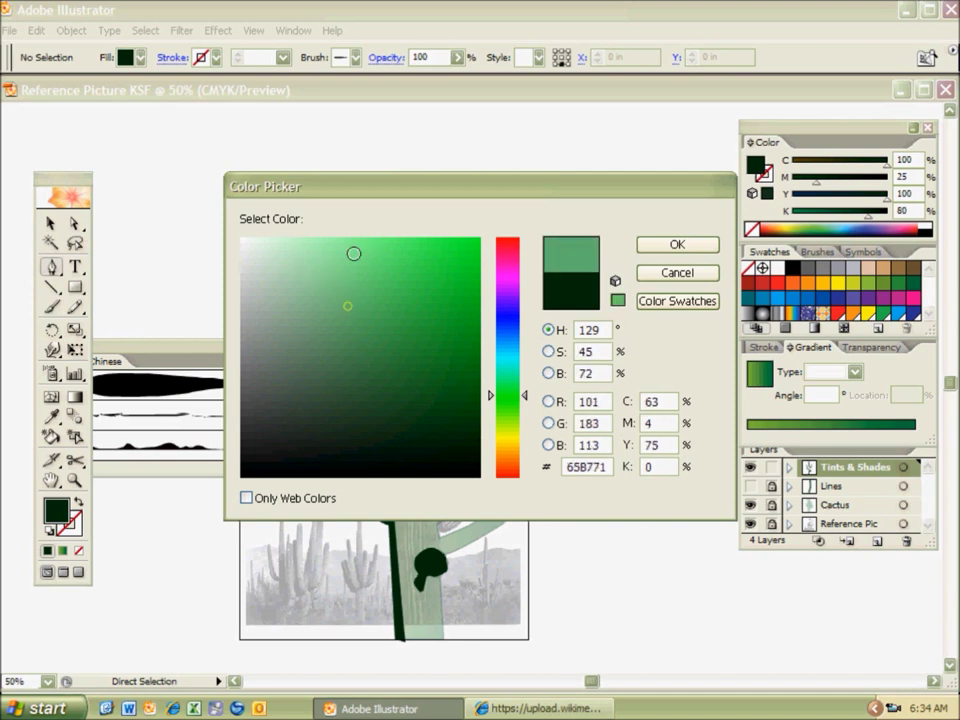
pyautogui.click(352, 254)
pyautogui.click(347, 275)
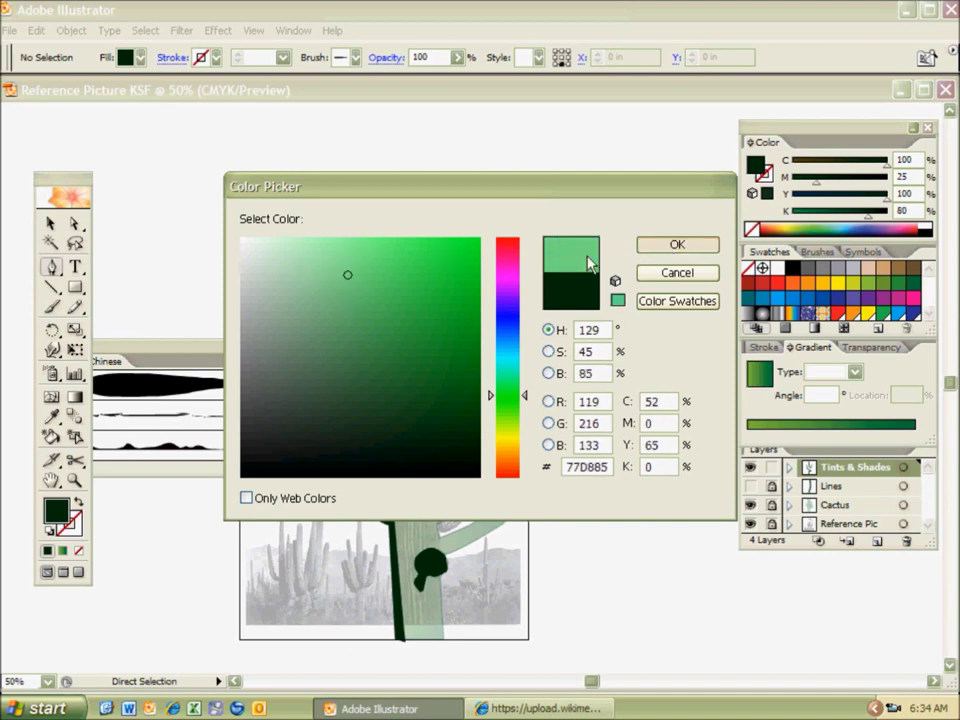
pyautogui.press('Return')
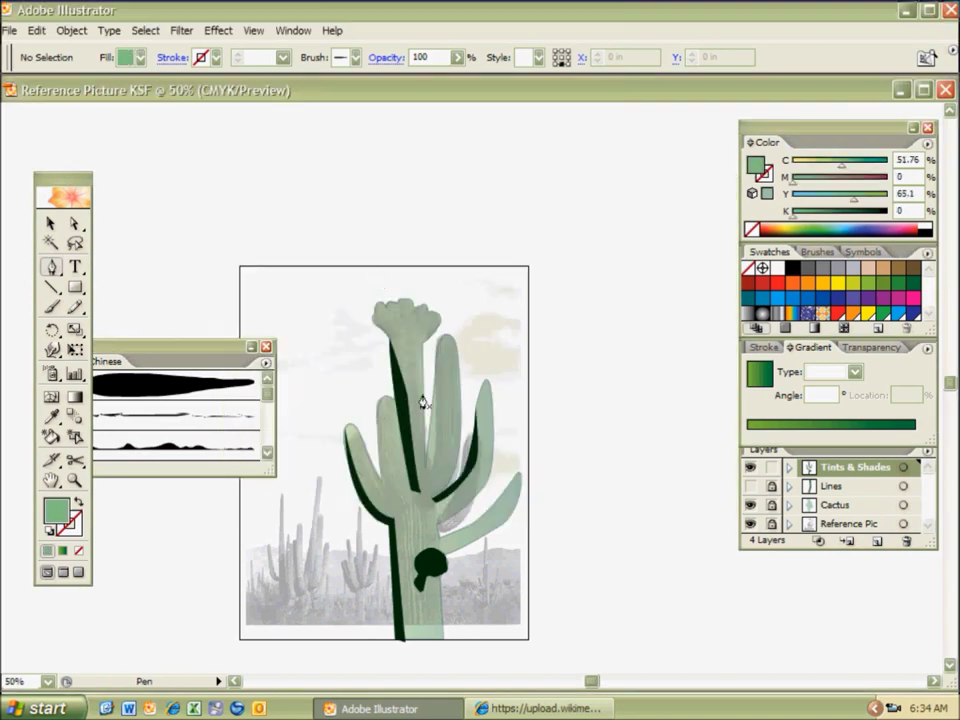
# - Draw a closed light green highlight along the right edge of the tall right arm, from its tip to its base
pyautogui.click(450, 338)
pyautogui.click(454, 426)
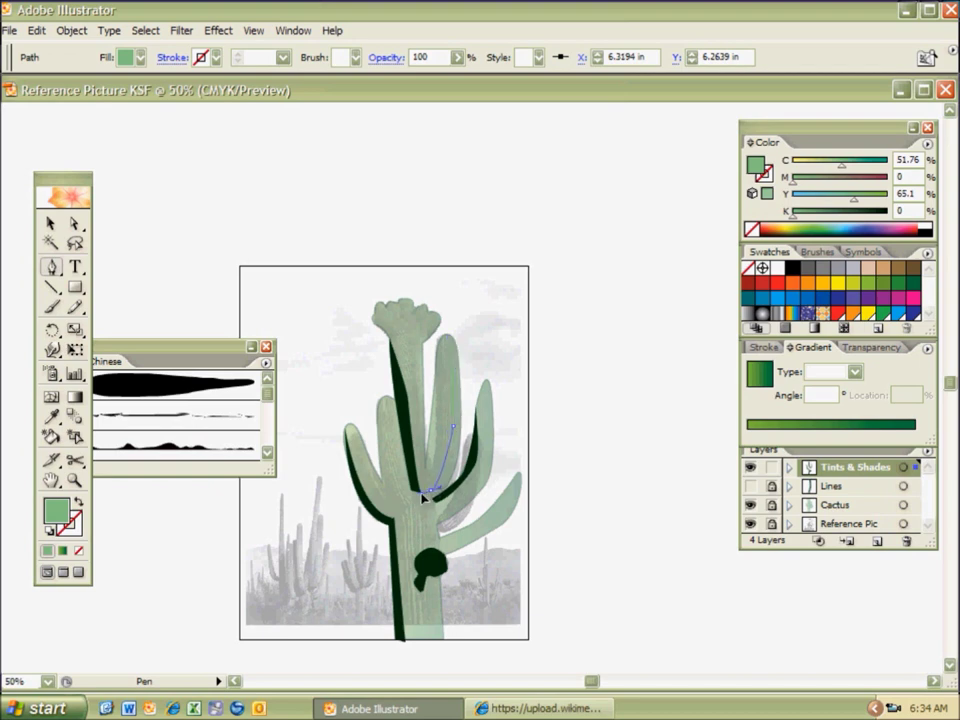
pyautogui.click(431, 497)
pyautogui.click(432, 498)
pyautogui.moveTo(456, 464); pyautogui.dragTo(460, 445)
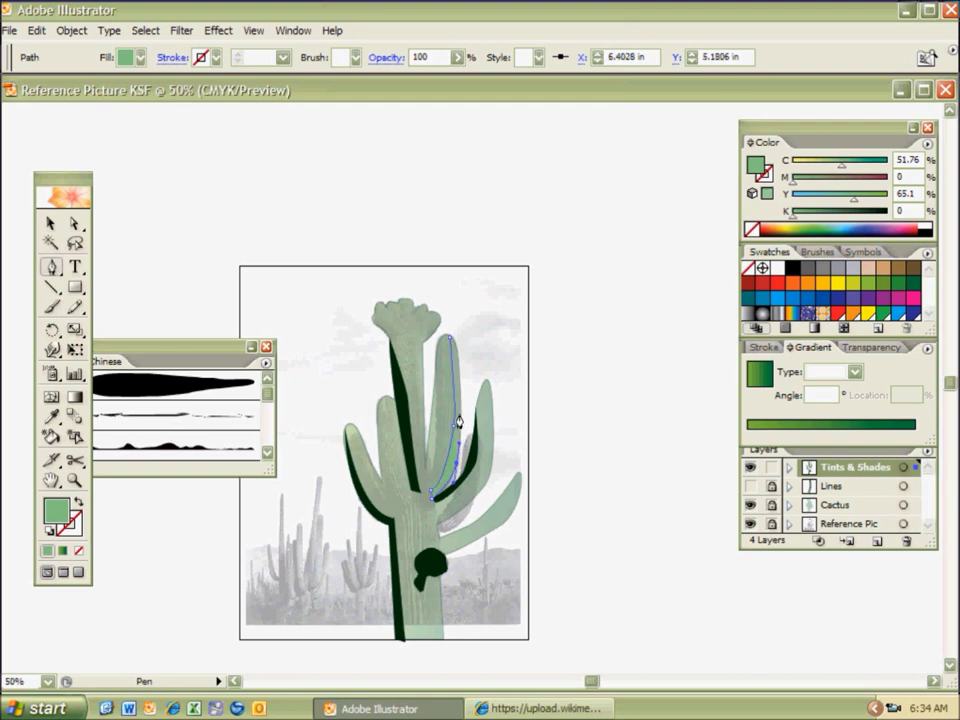
pyautogui.moveTo(460, 396); pyautogui.dragTo(459, 386)
pyautogui.moveTo(450, 338); pyautogui.dragTo(439, 342)
# - Reshape the tall arm's highlight with Direct Selection by adjusting its anchor points, and deselect it
pyautogui.press('a')
pyautogui.moveTo(455, 427); pyautogui.dragTo(458, 466)
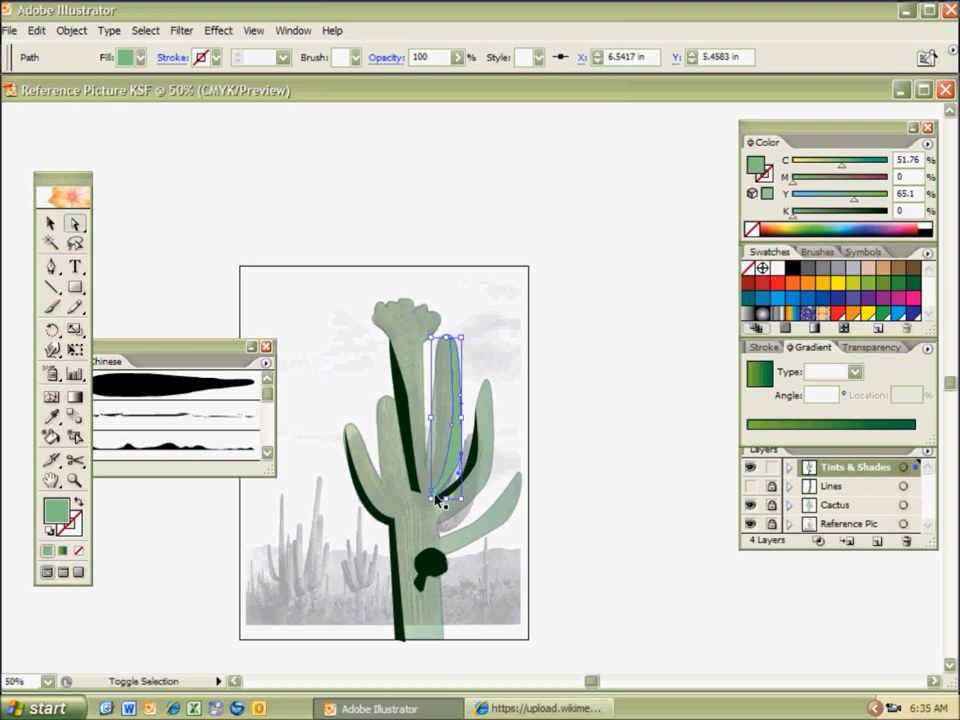
pyautogui.click(423, 489)
# - Draw a narrow closed light green highlight down the right edge of the trunk, from the arm junction to the page bottom
pyautogui.press('p')
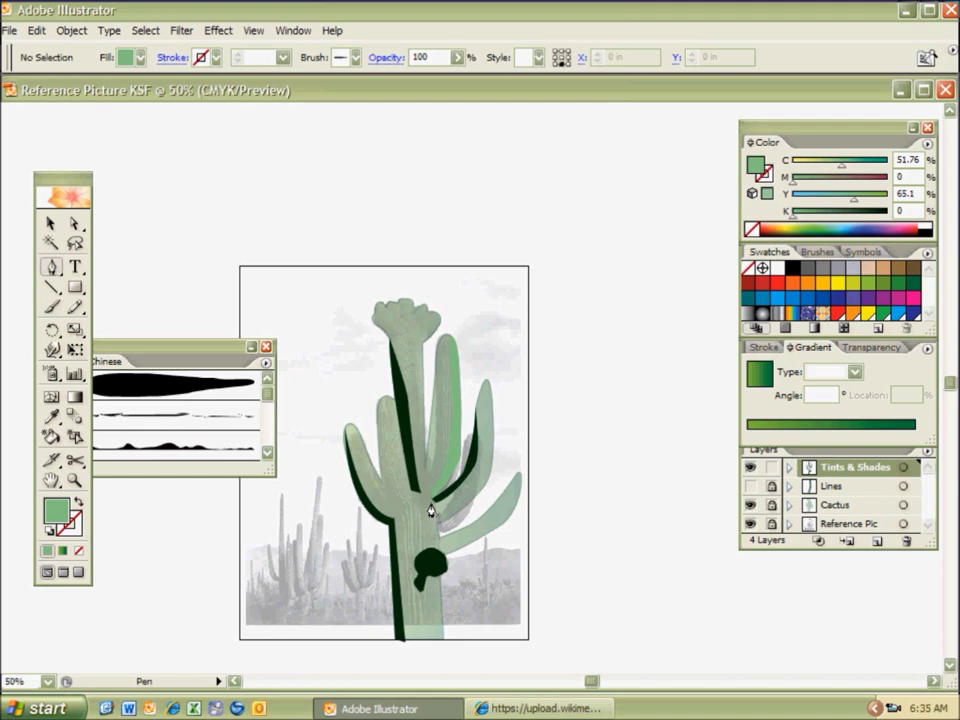
pyautogui.click(431, 499)
pyautogui.click(433, 642)
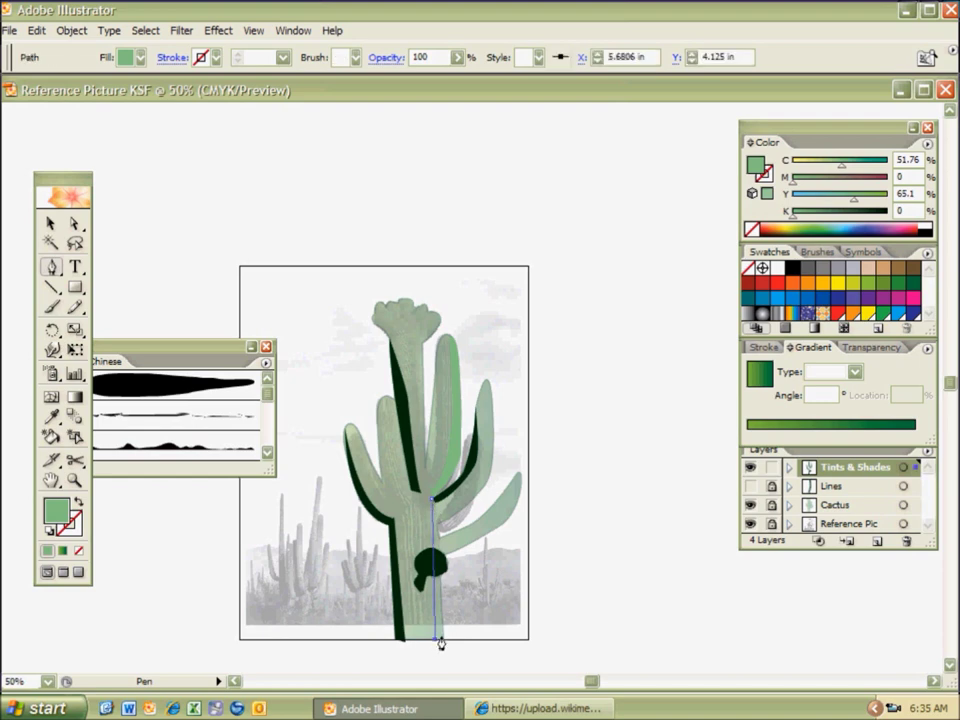
pyautogui.click(436, 504)
pyautogui.moveTo(432, 499); pyautogui.dragTo(437, 492)
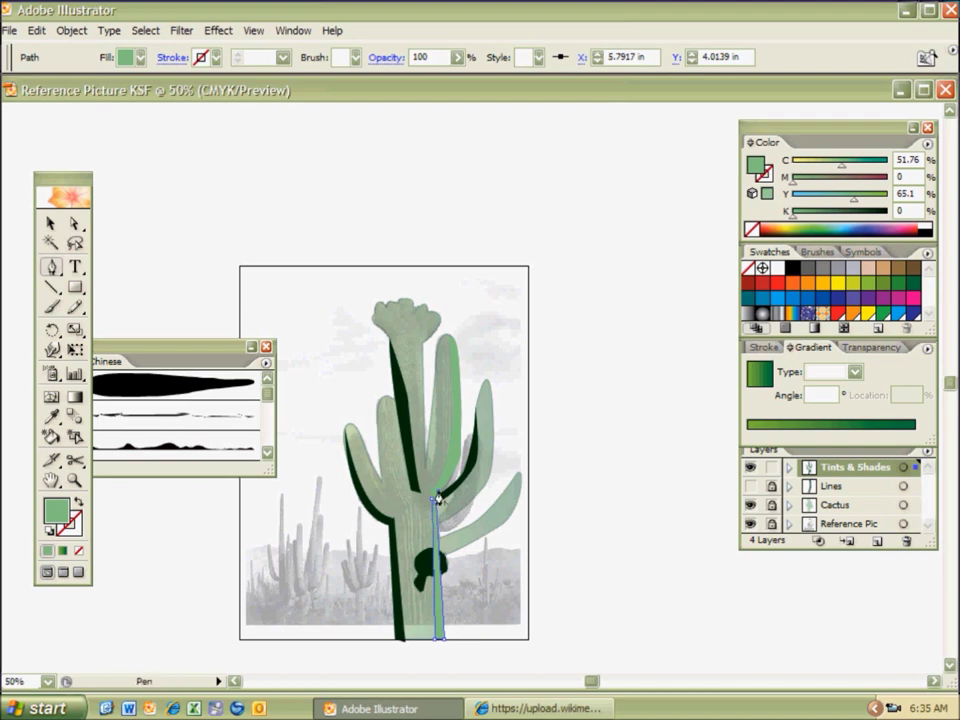
pyautogui.click(433, 496)
pyautogui.keyDown('ctrl'); pyautogui.click(445, 532); pyautogui.keyUp('ctrl')
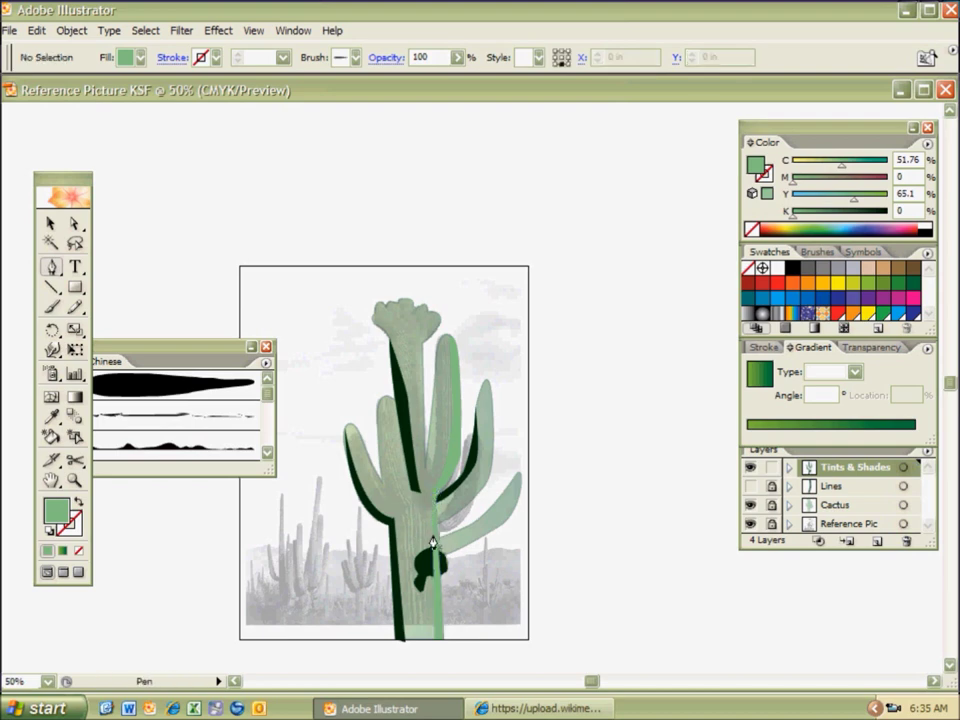
# - Send the trunk highlight strip to the back, behind the knob shadow, and deselect it
pyautogui.keyDown('ctrl'); pyautogui.click(435, 528); pyautogui.keyUp('ctrl')
pyautogui.rightClick(437, 535)
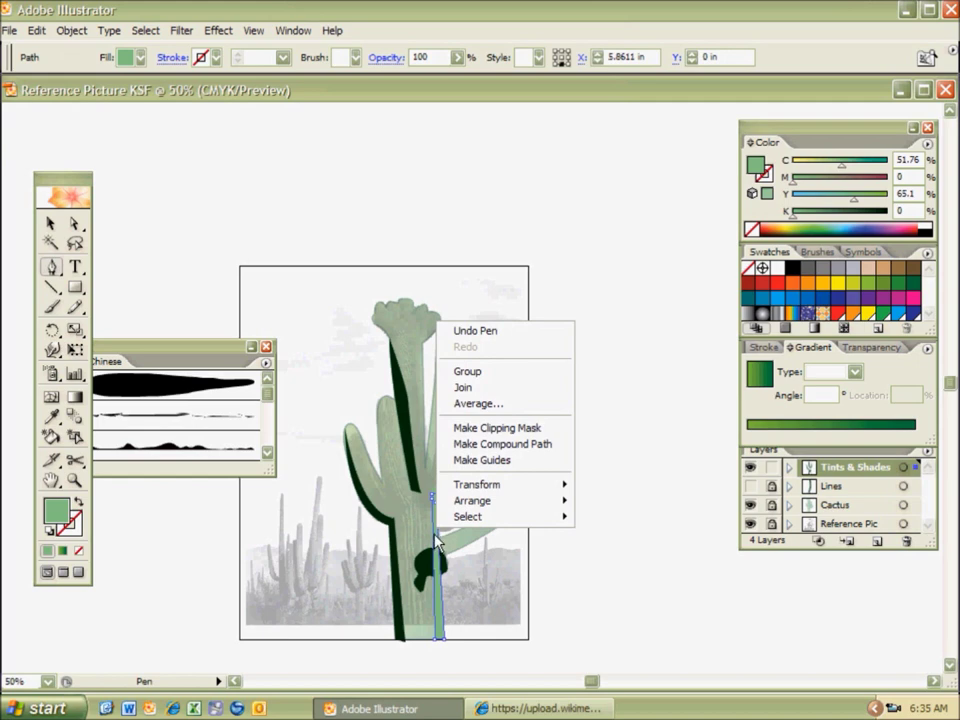
pyautogui.moveTo(470, 500)
pyautogui.click(600, 549)
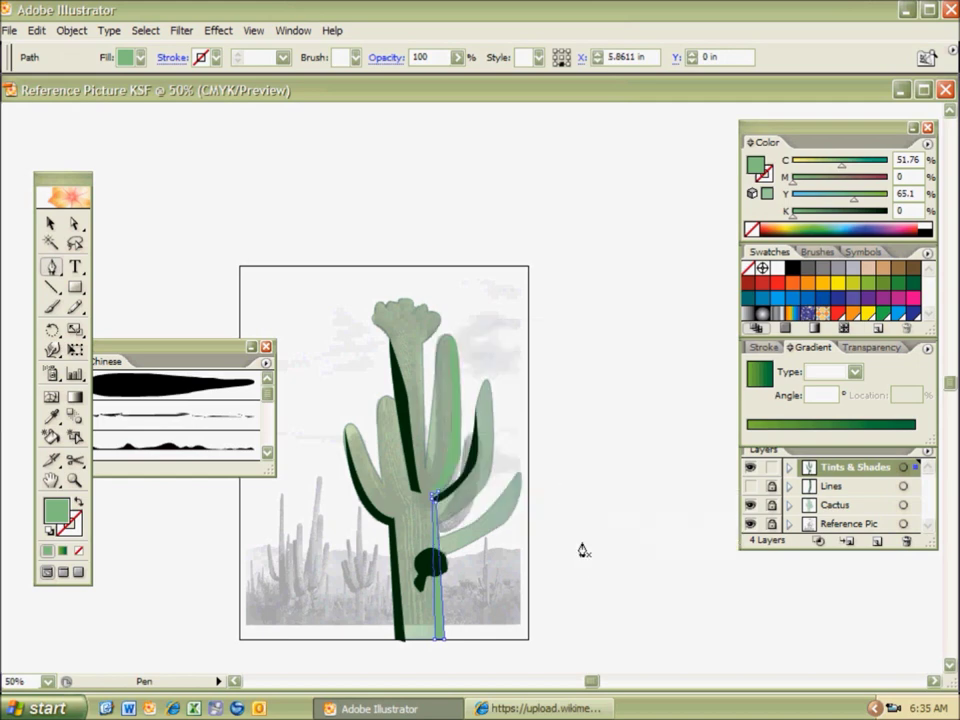
pyautogui.rightClick(435, 545)
pyautogui.moveTo(472, 511)
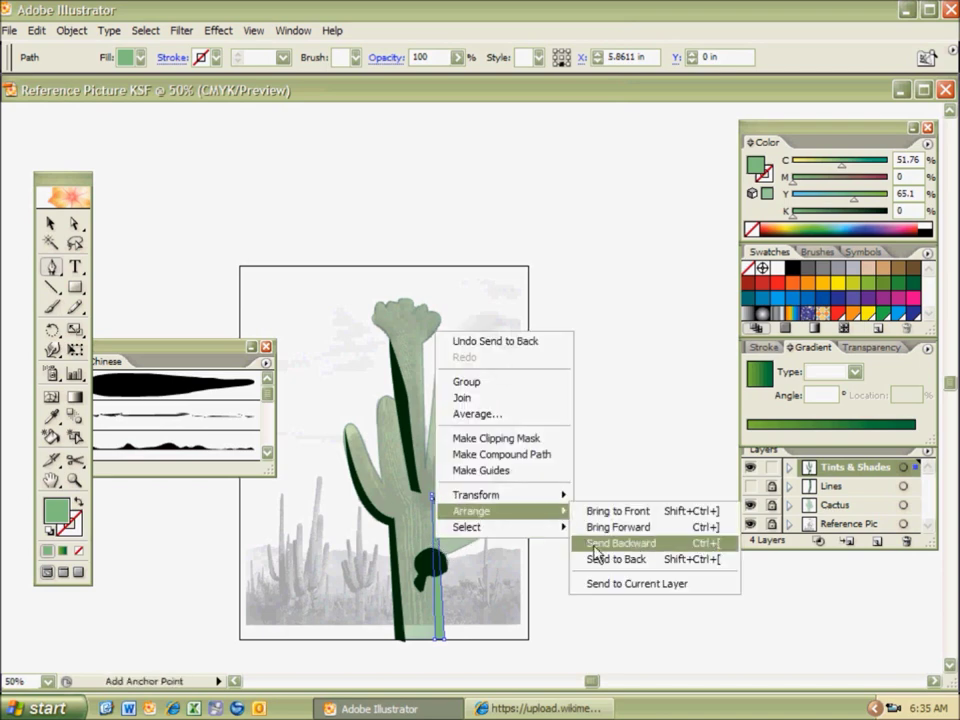
pyautogui.click(600, 563)
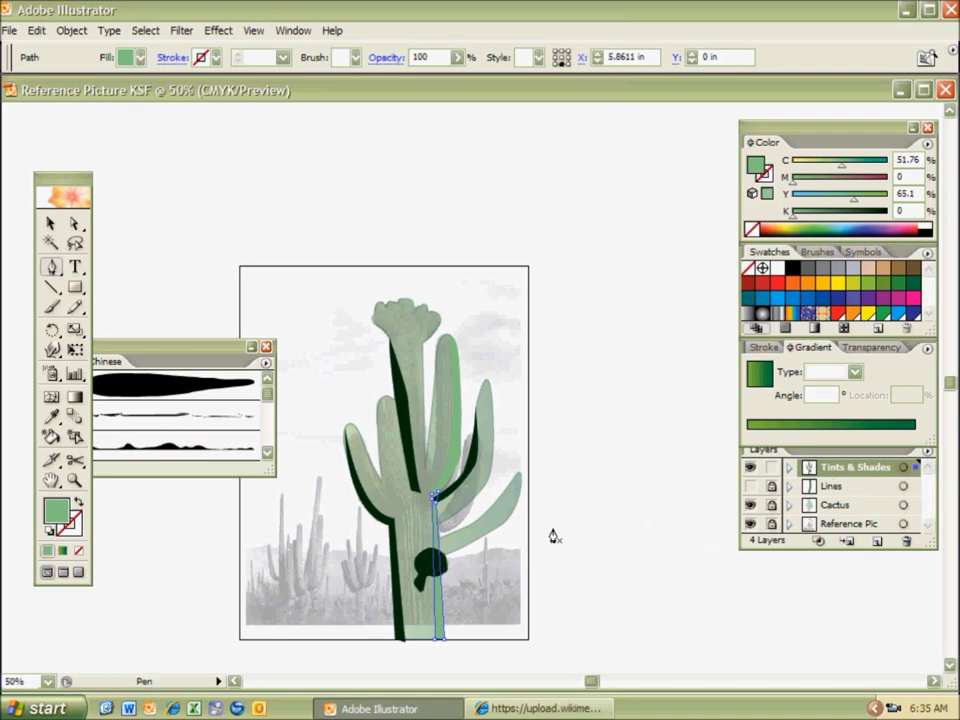
pyautogui.keyDown('ctrl'); pyautogui.click(670, 496); pyautogui.keyUp('ctrl')
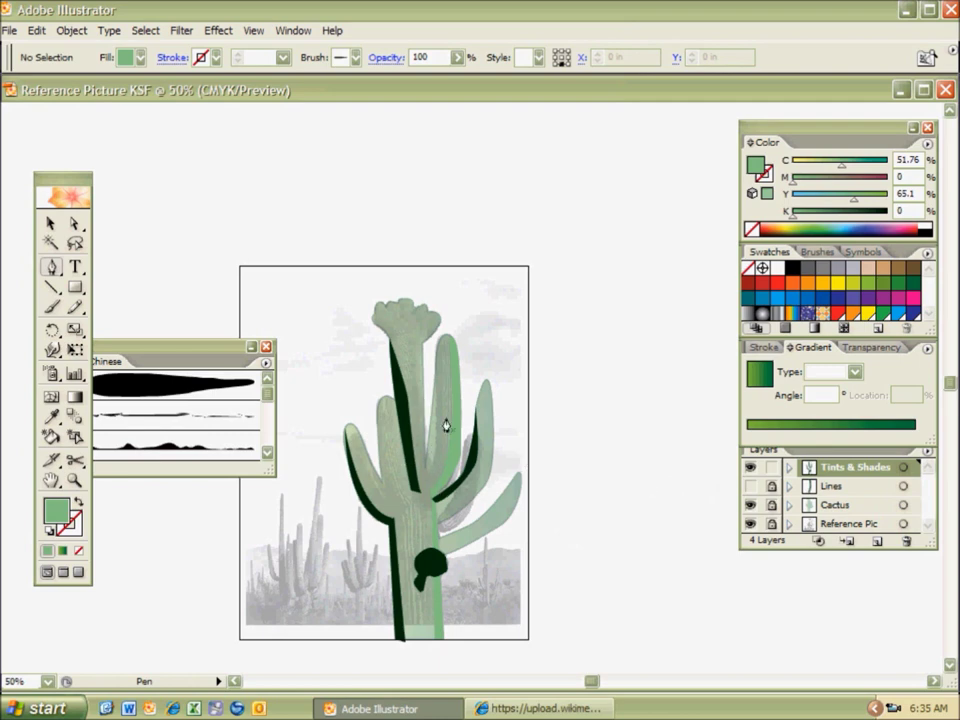
# - Draw a narrow closed light green highlight down the right edge of the upper trunk, from below the crown to the arm junction
pyautogui.click(427, 337)
pyautogui.click(413, 340)
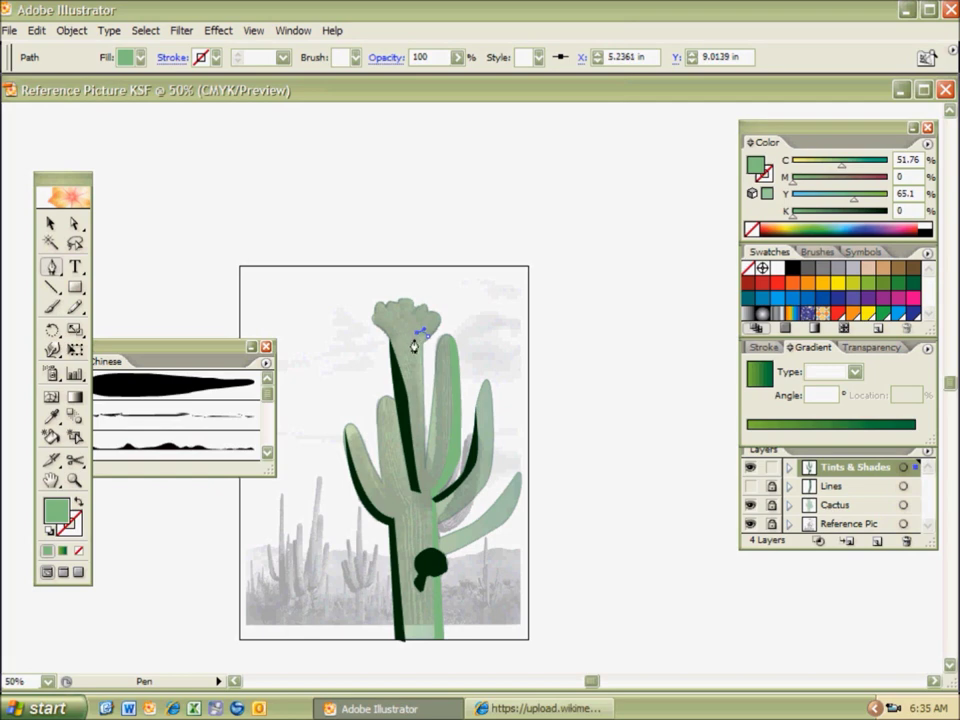
pyautogui.click(417, 406)
pyautogui.click(424, 477)
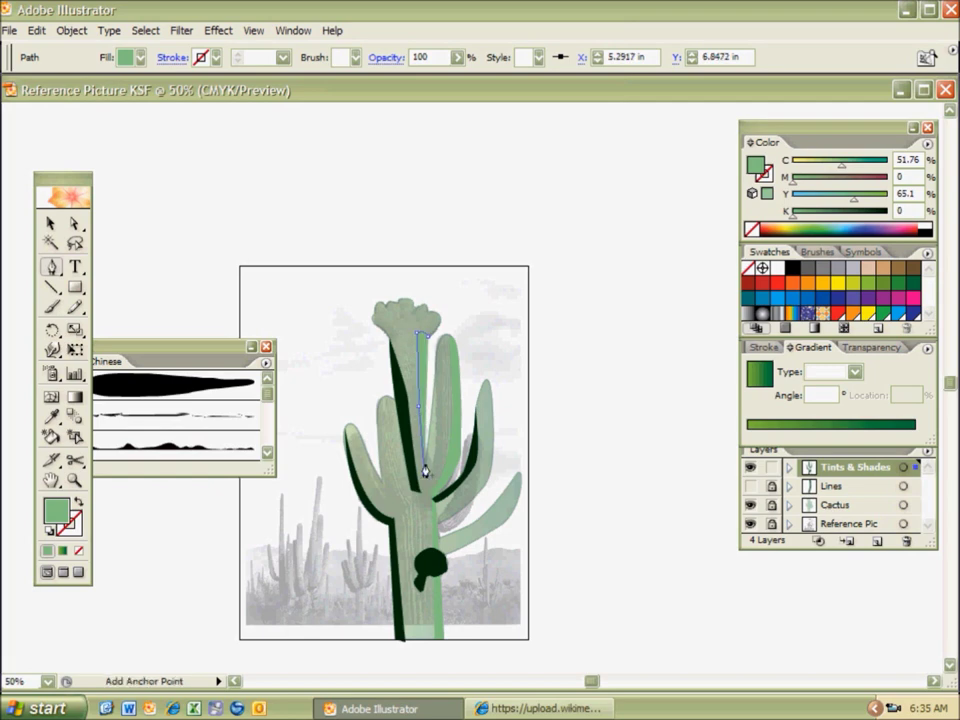
pyautogui.click(426, 337)
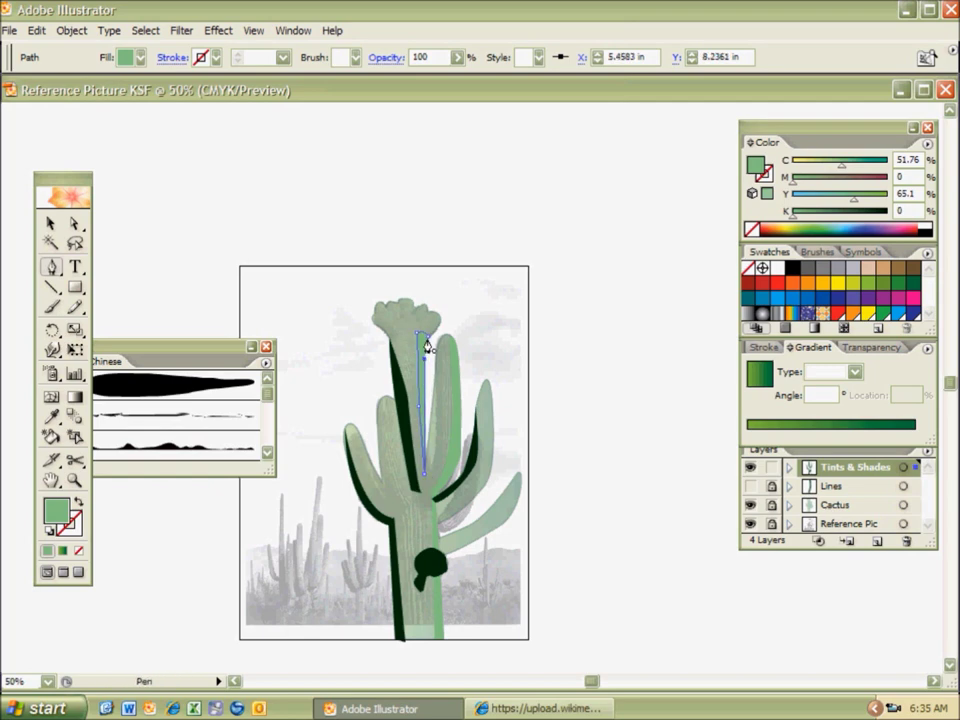
pyautogui.keyDown('ctrl'); pyautogui.click(463, 398); pyautogui.keyUp('ctrl')
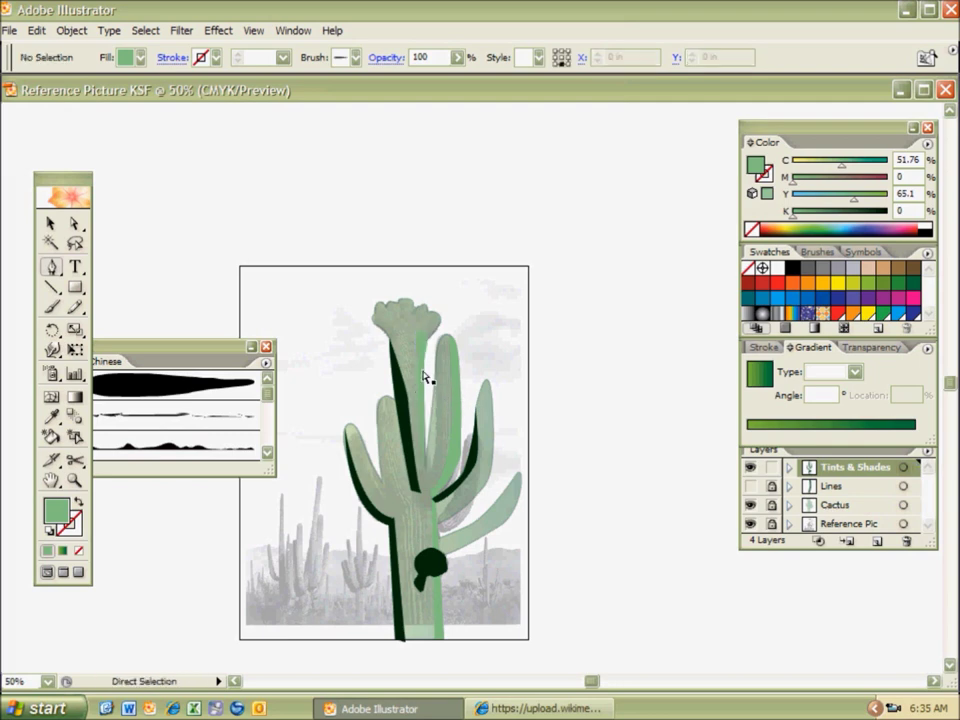
# - Send the highlight strip on the lower trunk's right edge to the back, and deselect it
pyautogui.keyDown('ctrl'); pyautogui.click(423, 376); pyautogui.keyUp('ctrl')
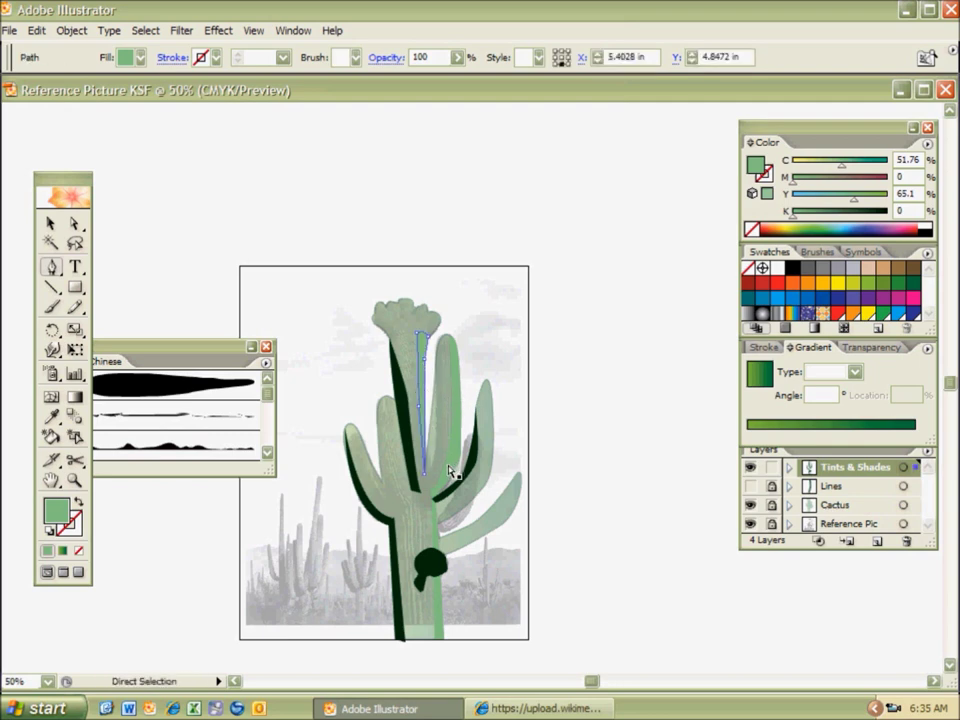
pyautogui.keyDown('ctrl'); pyautogui.click(433, 521); pyautogui.keyUp('ctrl')
pyautogui.keyDown('ctrl'); pyautogui.click(435, 525); pyautogui.keyUp('ctrl')
pyautogui.rightClick(435, 528)
pyautogui.moveTo(461, 497)
pyautogui.click(588, 541)
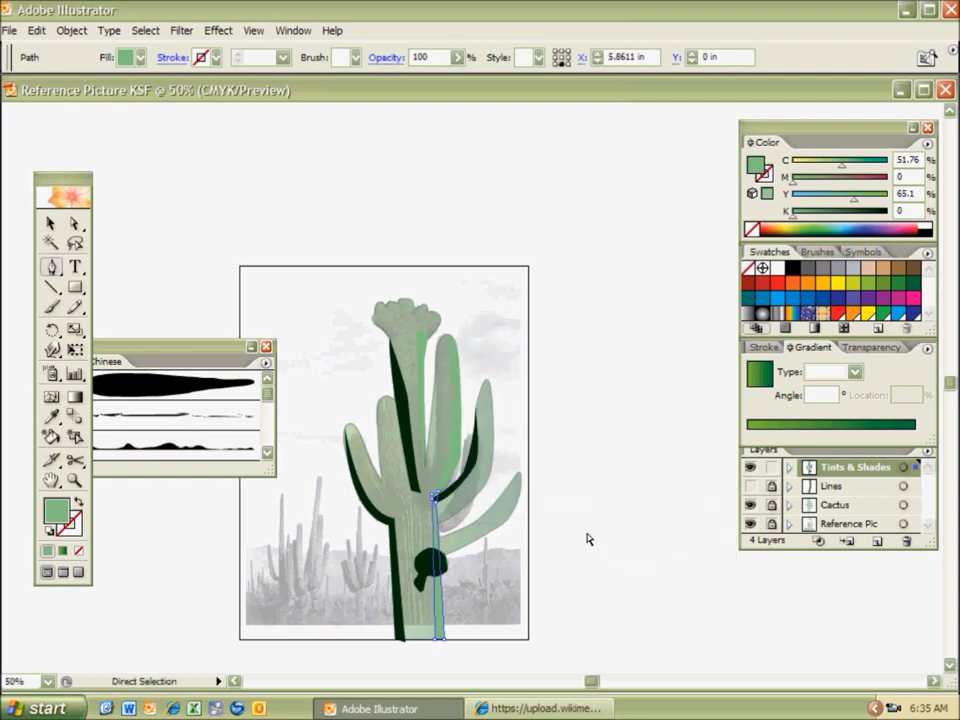
pyautogui.keyDown('ctrl'); pyautogui.click(588, 540); pyautogui.keyUp('ctrl')
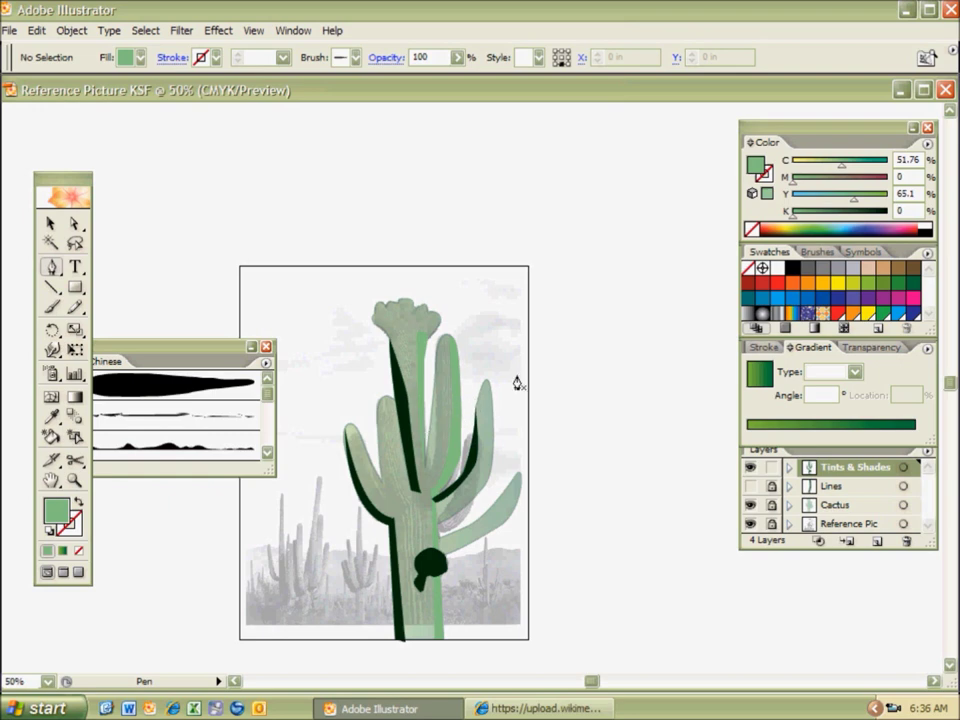
# - Show the Lines layer, and unlock the Cactus layer for editing with Tints & Shades locked
pyautogui.hotkey('shift', 'F6')
pyautogui.click(750, 486)
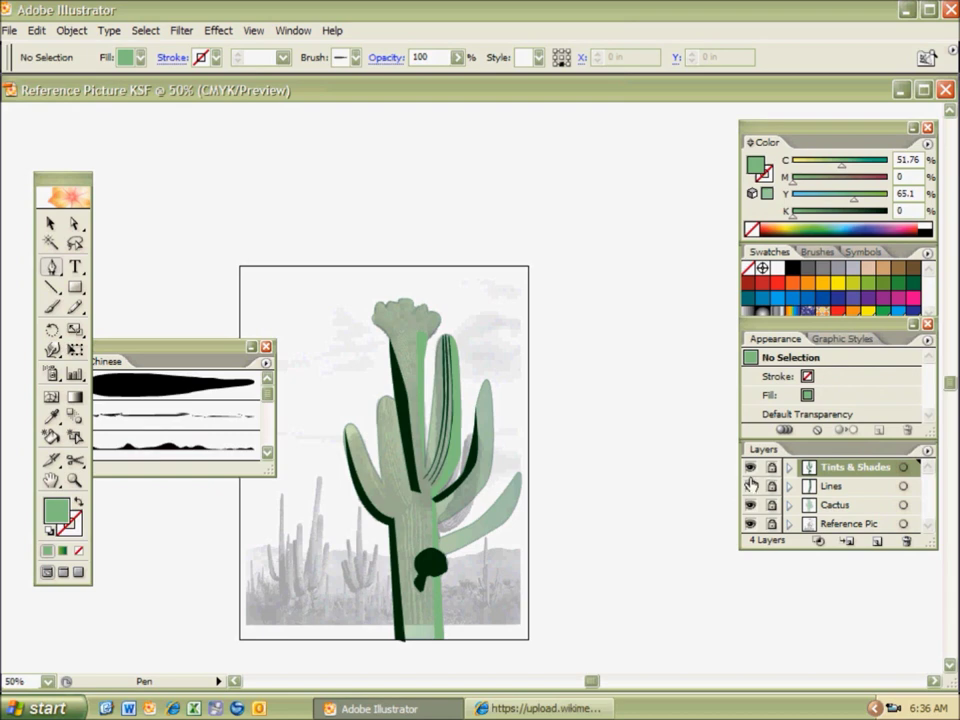
pyautogui.click(771, 505)
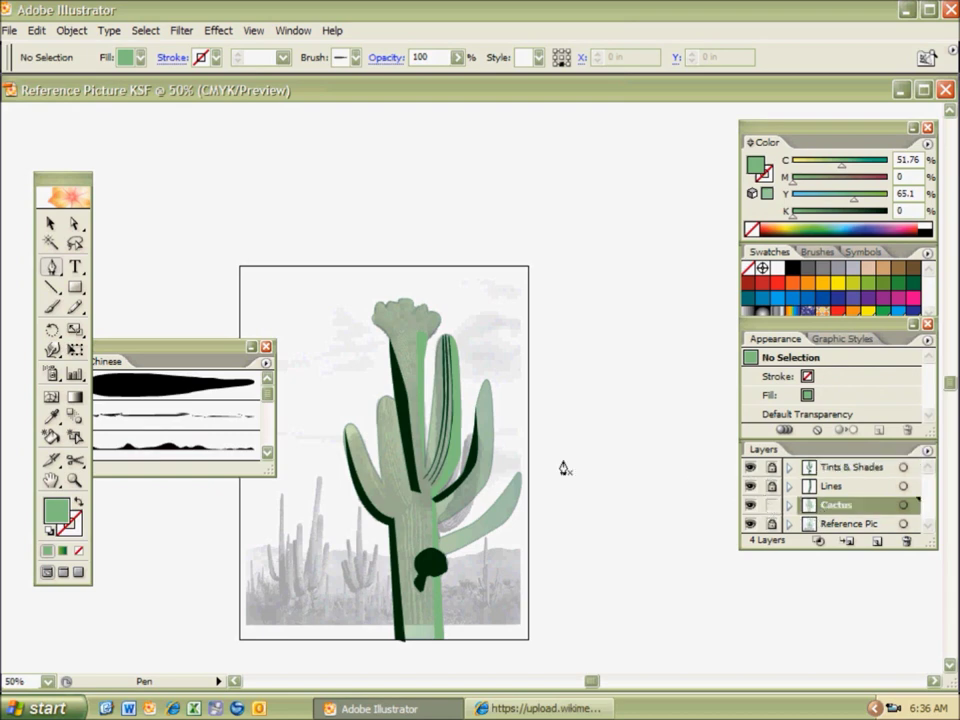
# - Set the opacity of the main cactus shape to 100% and deselect it
pyautogui.click(409, 516)
pyautogui.press('p')
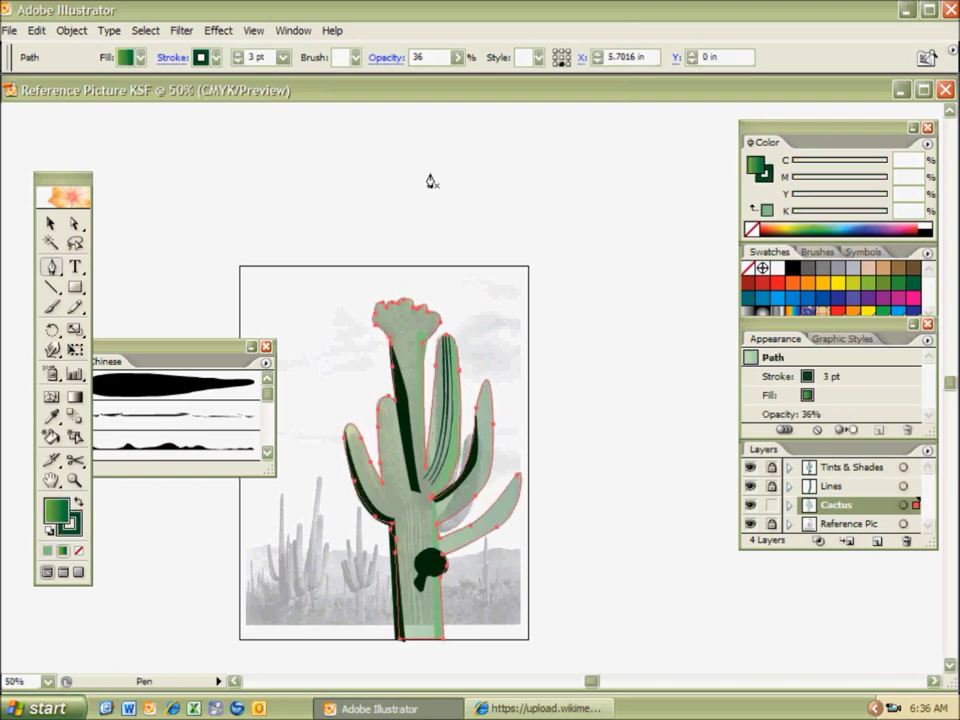
pyautogui.click(457, 57)
pyautogui.moveTo(399, 84); pyautogui.dragTo(491, 108)
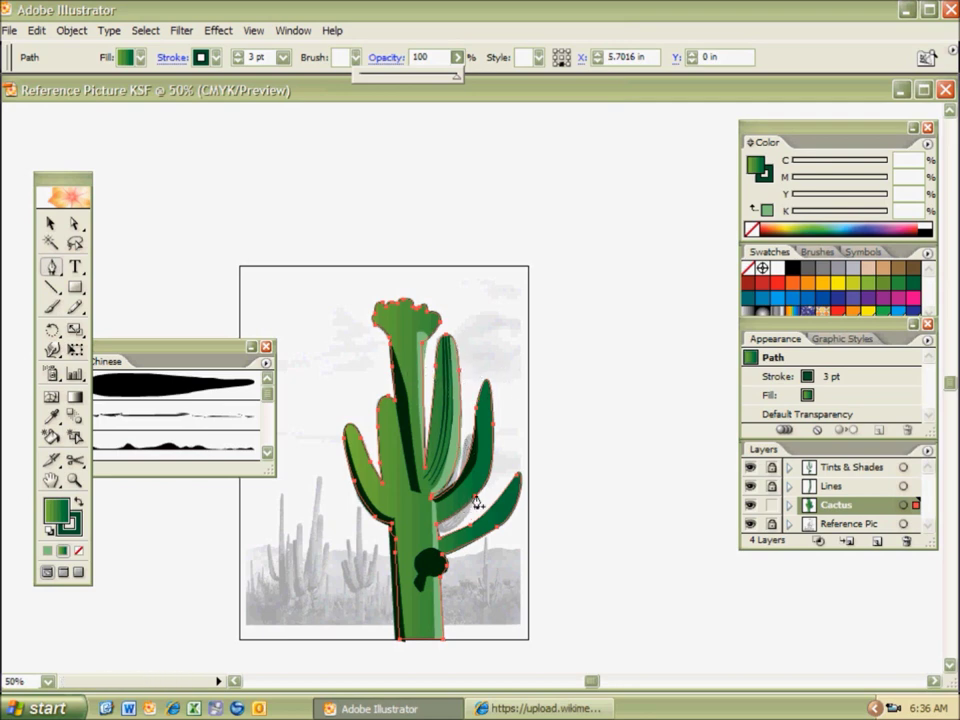
pyautogui.keyDown('ctrl'); pyautogui.click(456, 358); pyautogui.keyUp('ctrl')
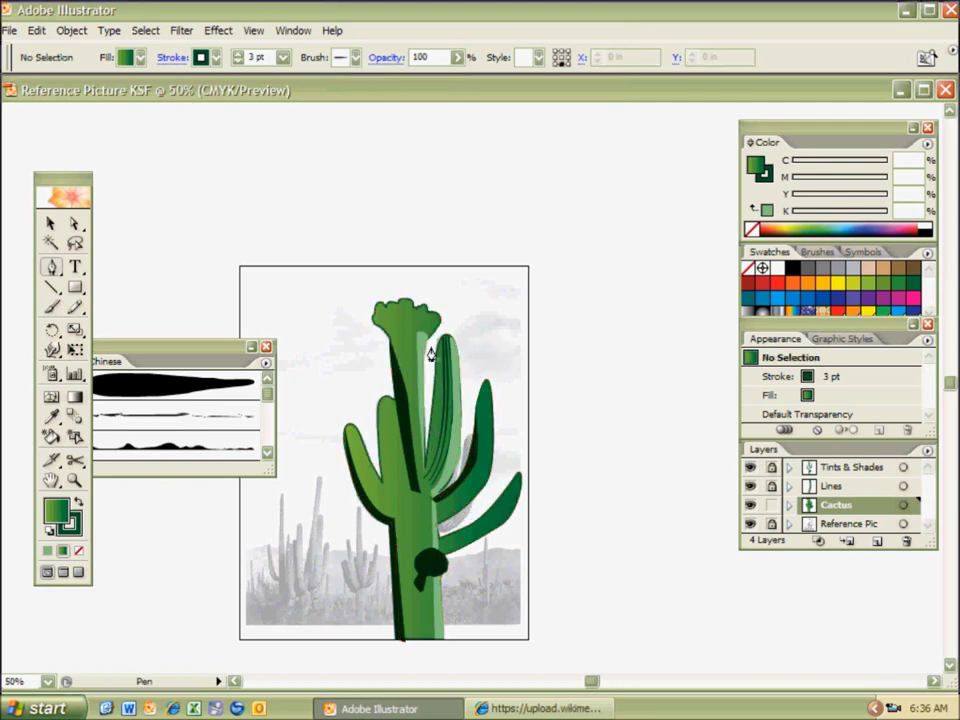
# - Remove the stroke from the main cactus shape, keeping its gradient fill, and deselect it
pyautogui.keyDown('ctrl'); pyautogui.click(427, 355); pyautogui.keyUp('ctrl')
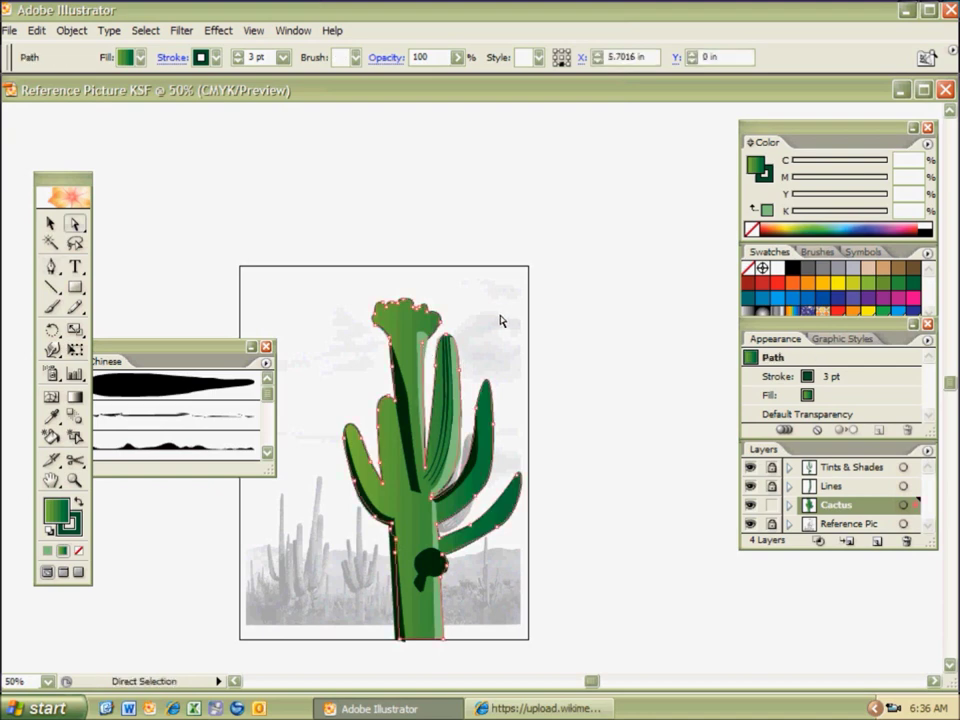
pyautogui.click(79, 550)
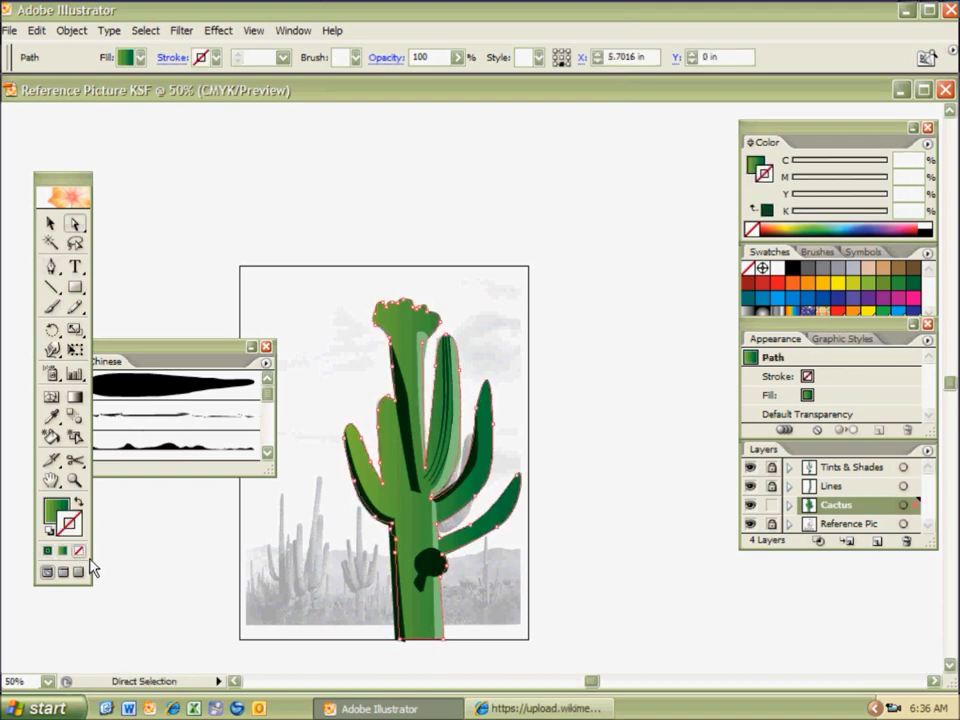
pyautogui.keyDown('ctrl'); pyautogui.click(433, 349); pyautogui.keyUp('ctrl')
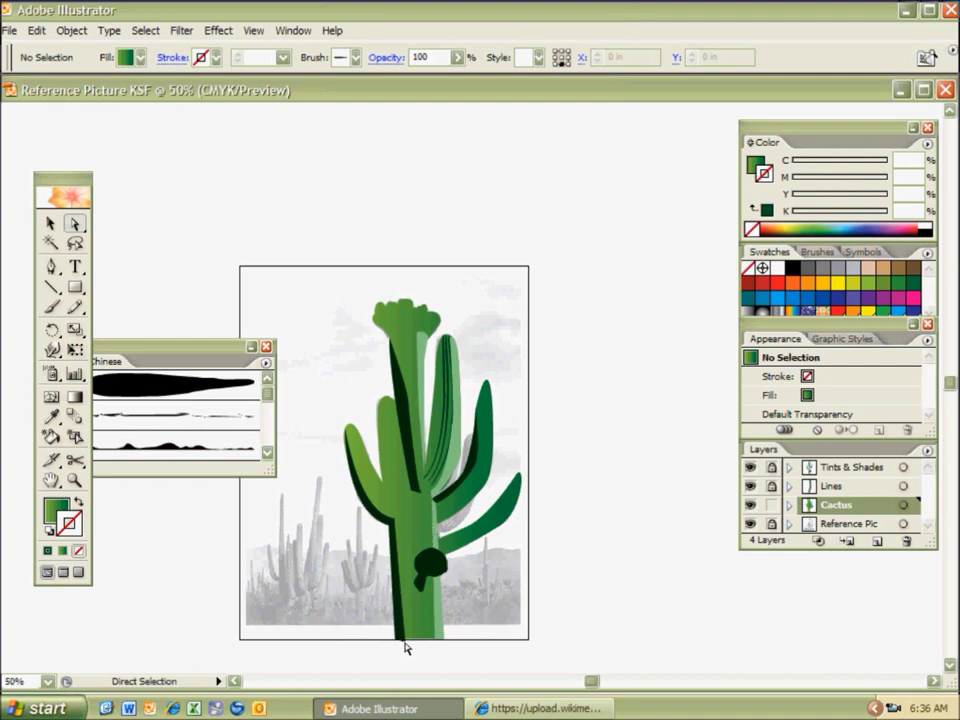
# - Lock the Cactus layer and move the lower trunk shadow's bottom right anchor up to the page edge at Y 0 in
pyautogui.click(772, 505)
pyautogui.click(404, 637)
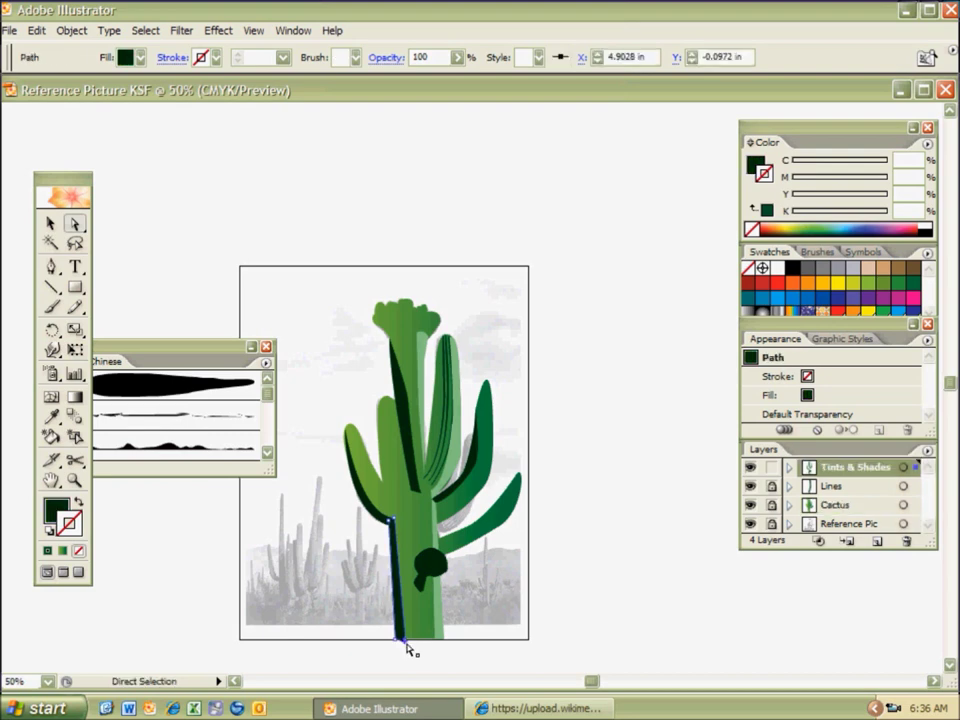
pyautogui.moveTo(406, 641); pyautogui.dragTo(405, 637)
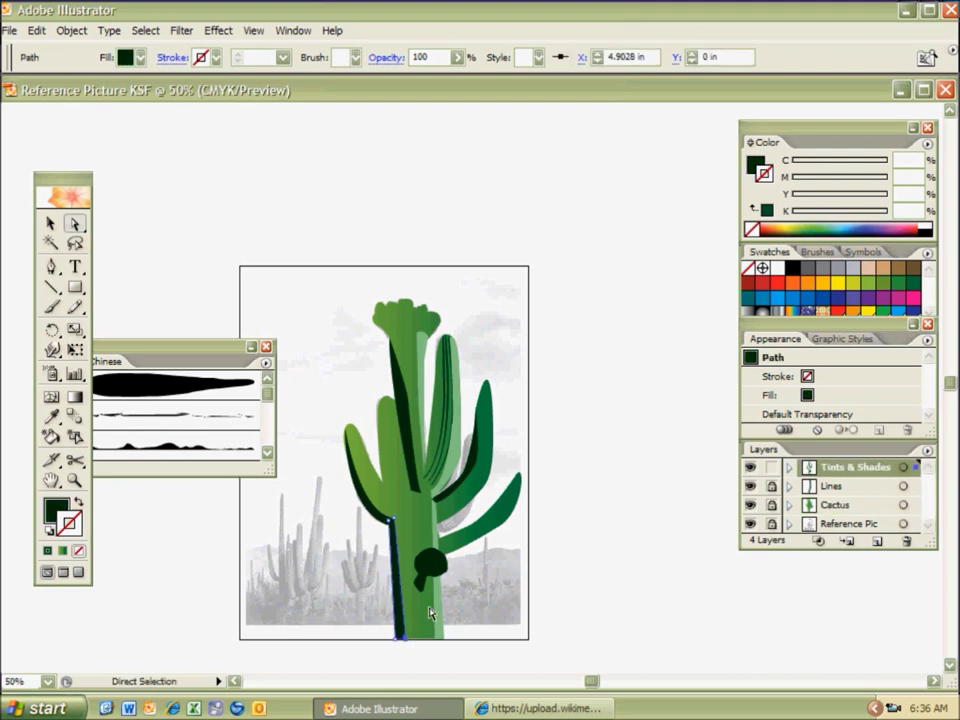
# - Move the Lines layer above Tints & Shades so the tall arm's ridge lines cover its highlight
pyautogui.press('z')
pyautogui.moveTo(426, 336); pyautogui.dragTo(508, 487)
pyautogui.moveTo(379, 228); pyautogui.dragTo(469, 371)
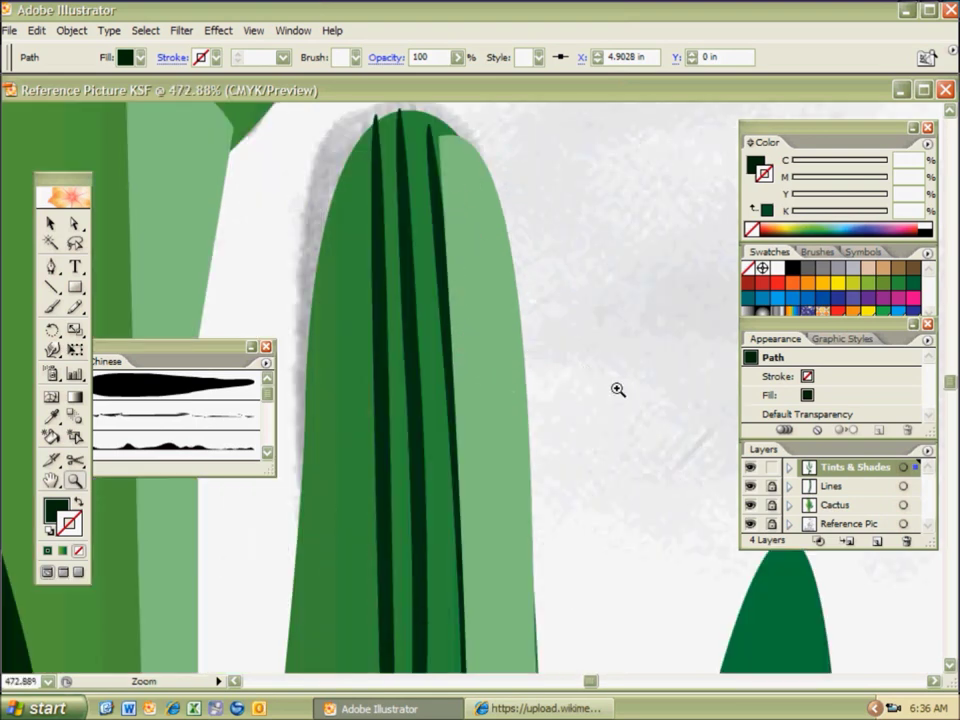
pyautogui.click(826, 487)
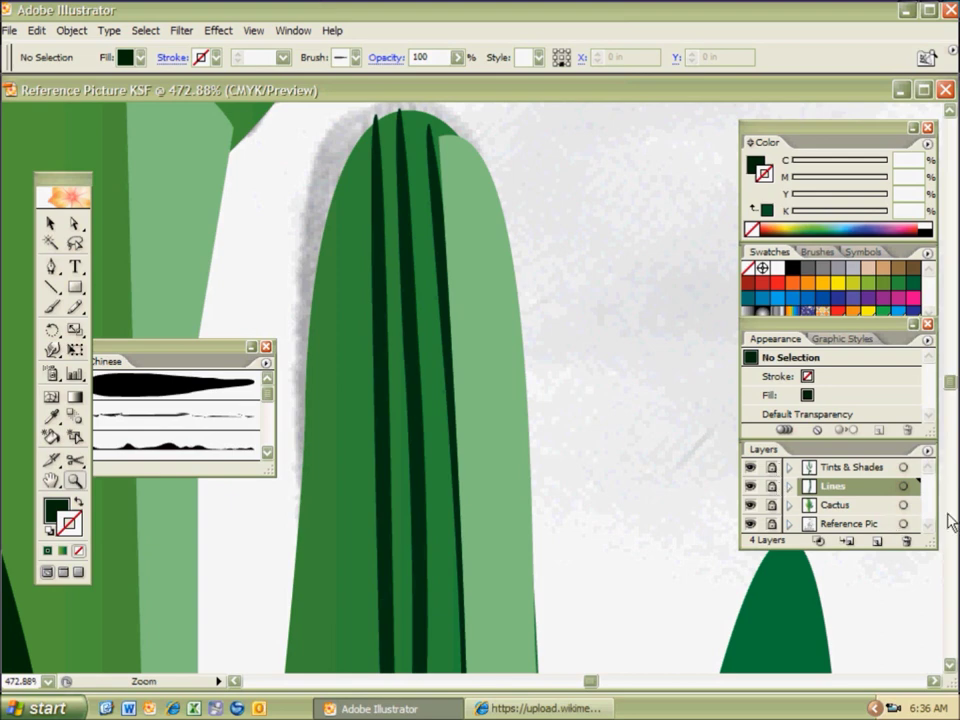
pyautogui.moveTo(850, 495)
pyautogui.mouseDown()
pyautogui.moveTo(853, 456)
pyautogui.moveTo(855, 471)
pyautogui.moveTo(814, 466)
pyautogui.mouseUp()
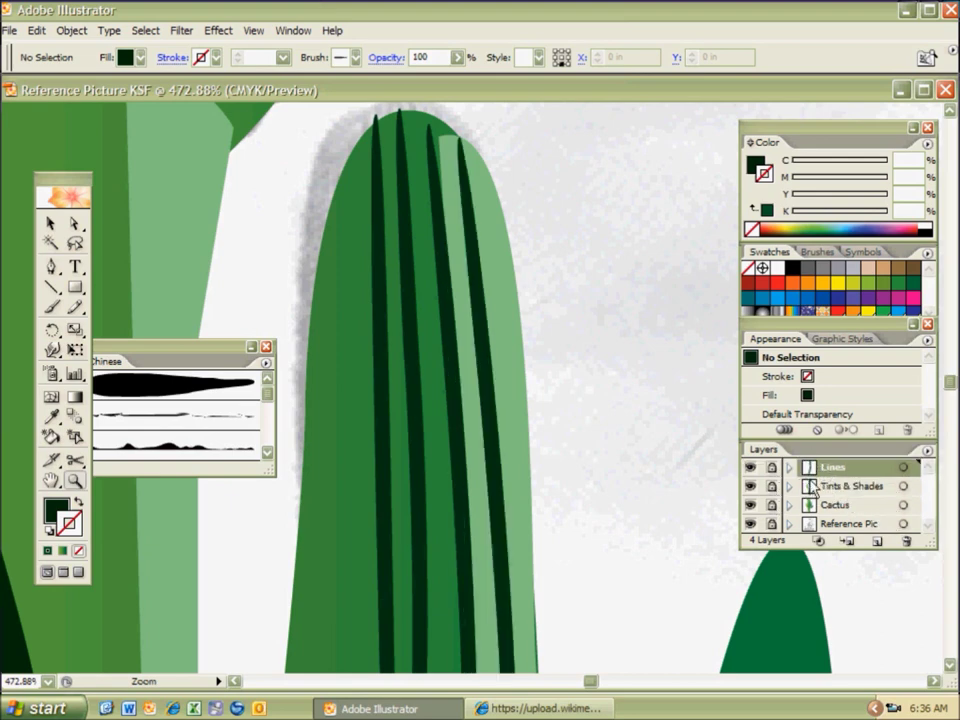
# - Activate the unlocked Tints & Shades layer and set the Mesh tool's fill to the green swatch C 50, M 0, Y 100, K 25
pyautogui.hotkey('ctrl', '-')
pyautogui.hotkey('ctrl', '-')
pyautogui.hotkey('ctrl', '-')
pyautogui.hotkey('ctrl', '-')
pyautogui.hotkey('ctrl', '-')
pyautogui.hotkey('ctrl', '-')
pyautogui.hotkey('ctrl', '-')
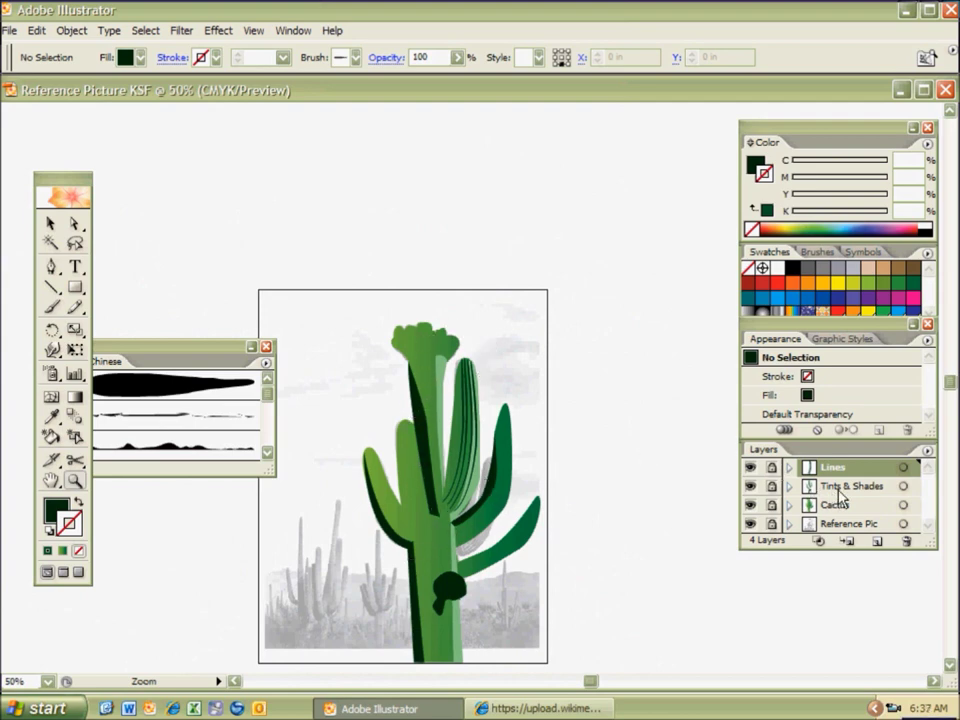
pyautogui.click(771, 486)
pyautogui.click(855, 486)
pyautogui.click(51, 396)
pyautogui.click(756, 166)
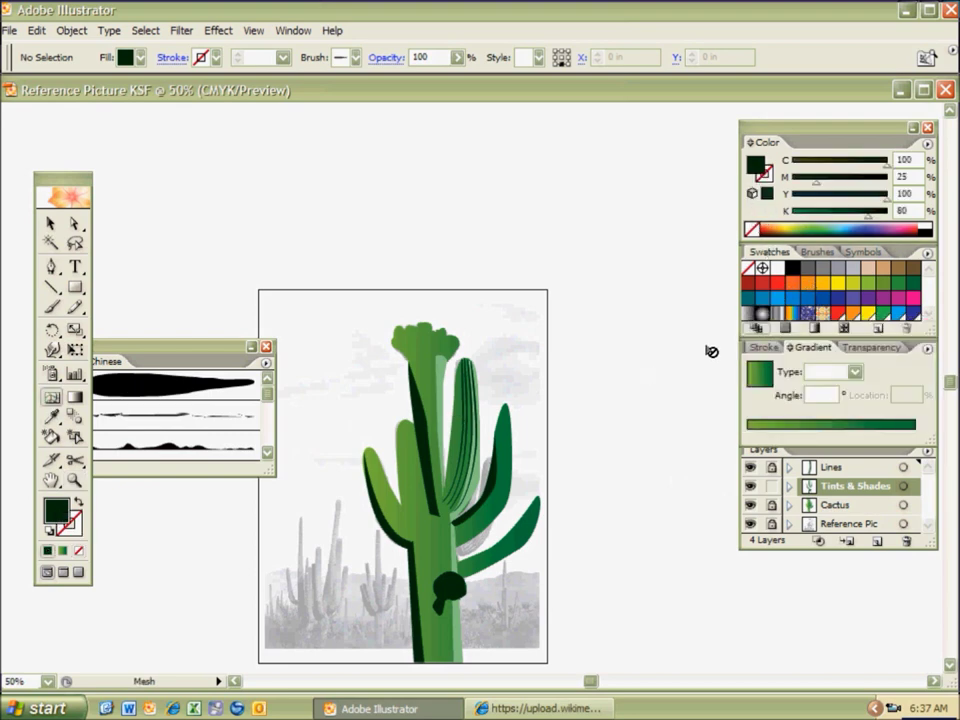
pyautogui.click(883, 283)
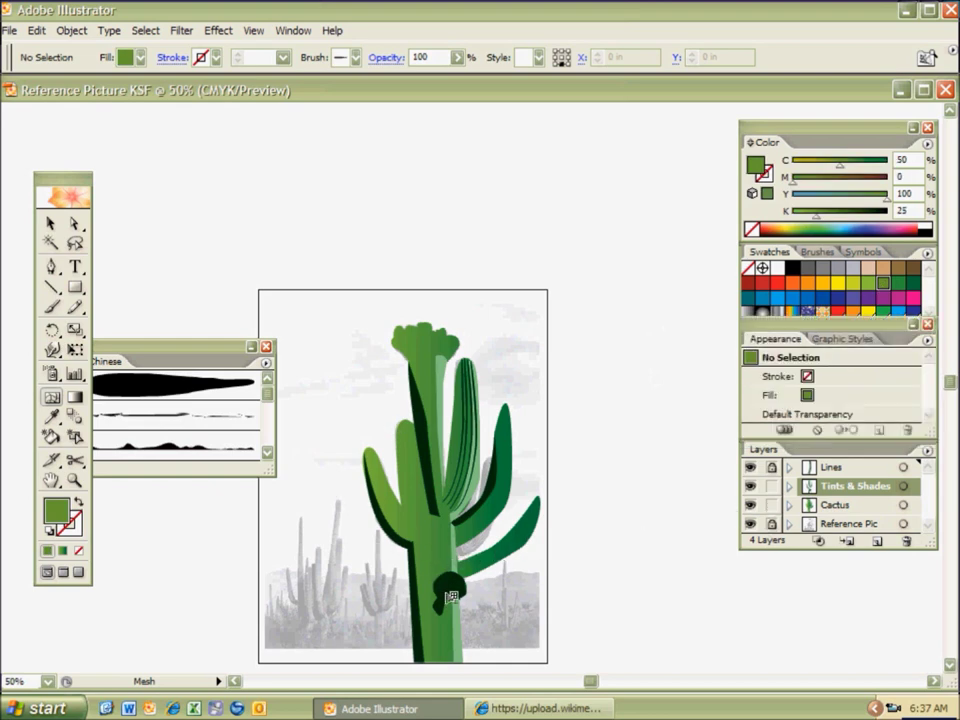
# - Add green gradient mesh points to the knob shadow, the lower trunk shadow and the left arm shadow, deselecting after each
pyautogui.click(450, 589)
pyautogui.keyDown('ctrl'); pyautogui.click(508, 561); pyautogui.keyUp('ctrl')
pyautogui.click(414, 581)
pyautogui.hotkey('ctrl', 'shift', 'a')
pyautogui.click(391, 531)
pyautogui.hotkey('ctrl', 'shift', 'a')
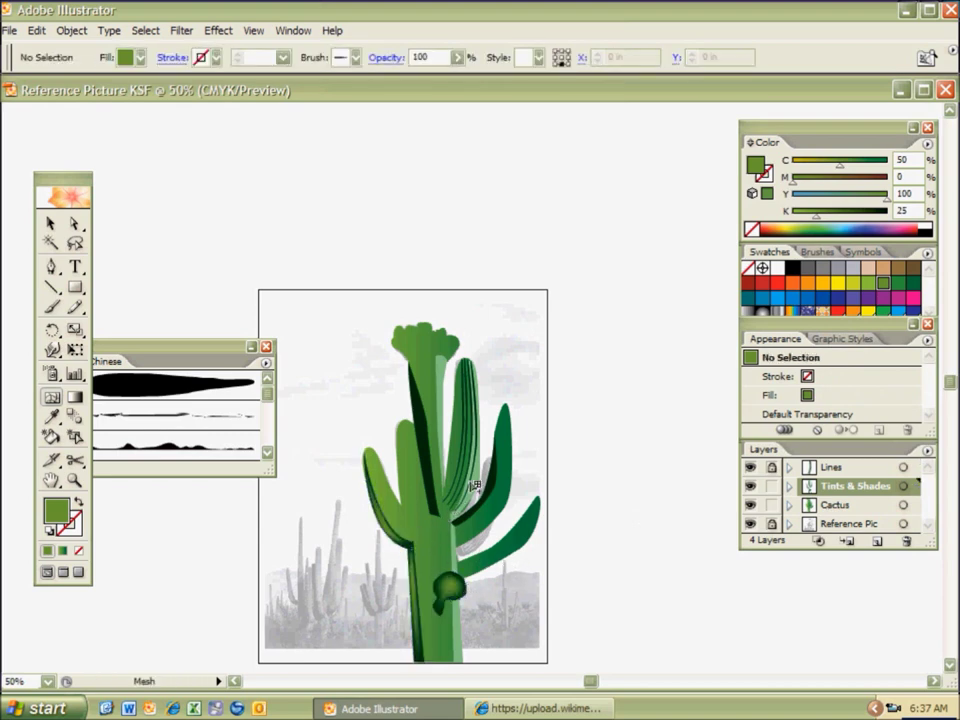
# - Examine the shadows and highlights on the upper trunk and arms up close
pyautogui.keyDown('ctrl'); pyautogui.click(430, 500); pyautogui.keyUp('ctrl')
pyautogui.keyDown('ctrl'); pyautogui.click(432, 481); pyautogui.keyUp('ctrl')
pyautogui.hotkey('ctrl', '=')
pyautogui.hotkey('ctrl', '=')
pyautogui.hotkey('ctrl', '=')
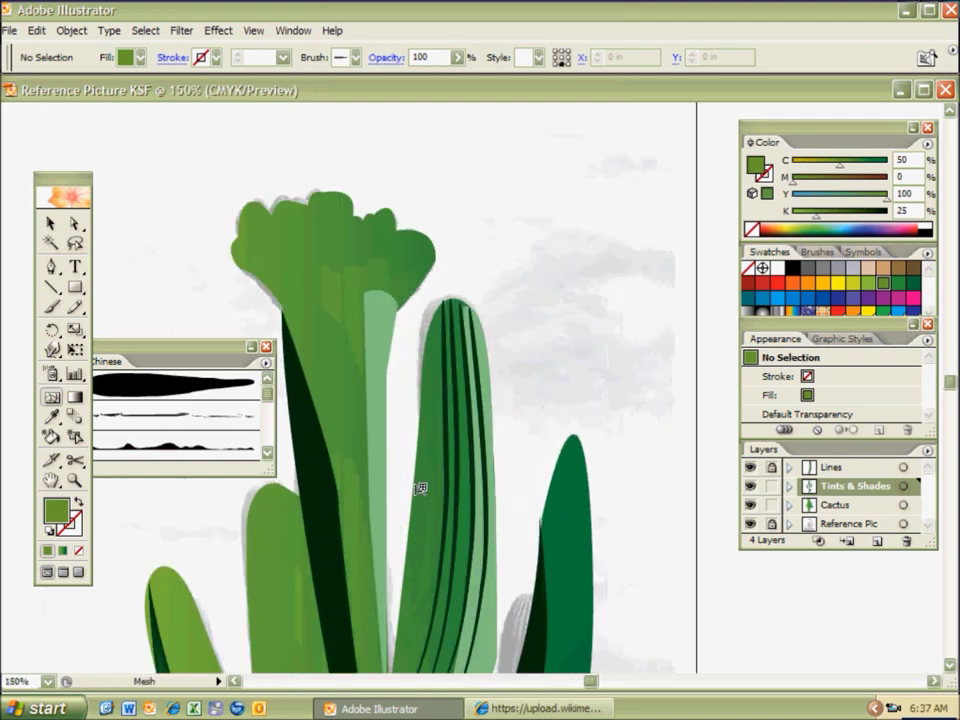
pyautogui.moveTo(368, 325); pyautogui.dragTo(603, 215)
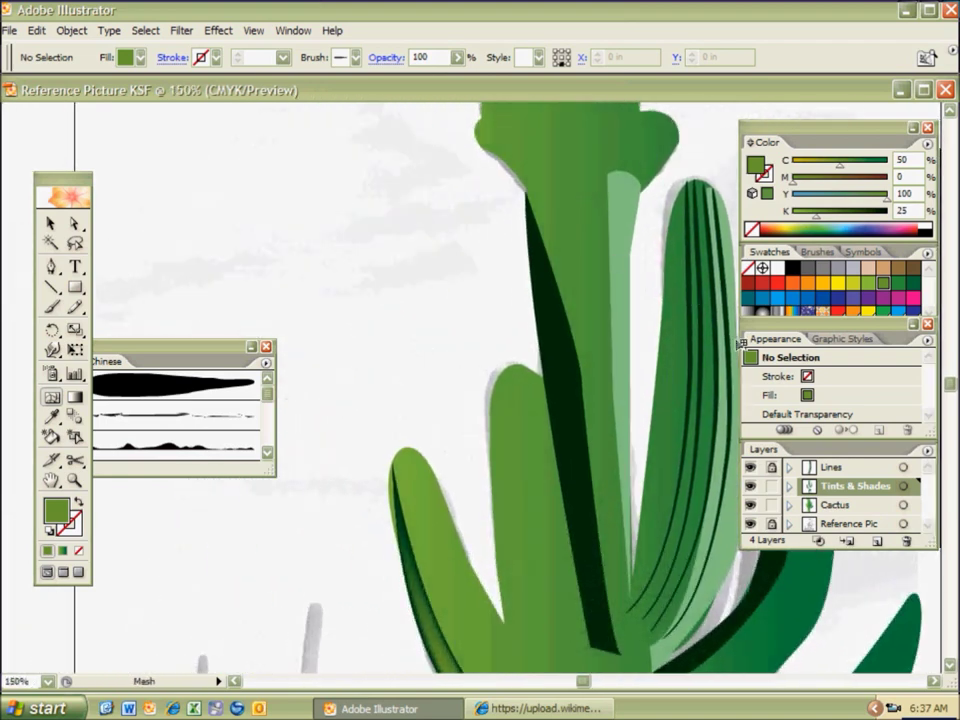
pyautogui.moveTo(435, 403); pyautogui.dragTo(413, 332)
pyautogui.press('space')
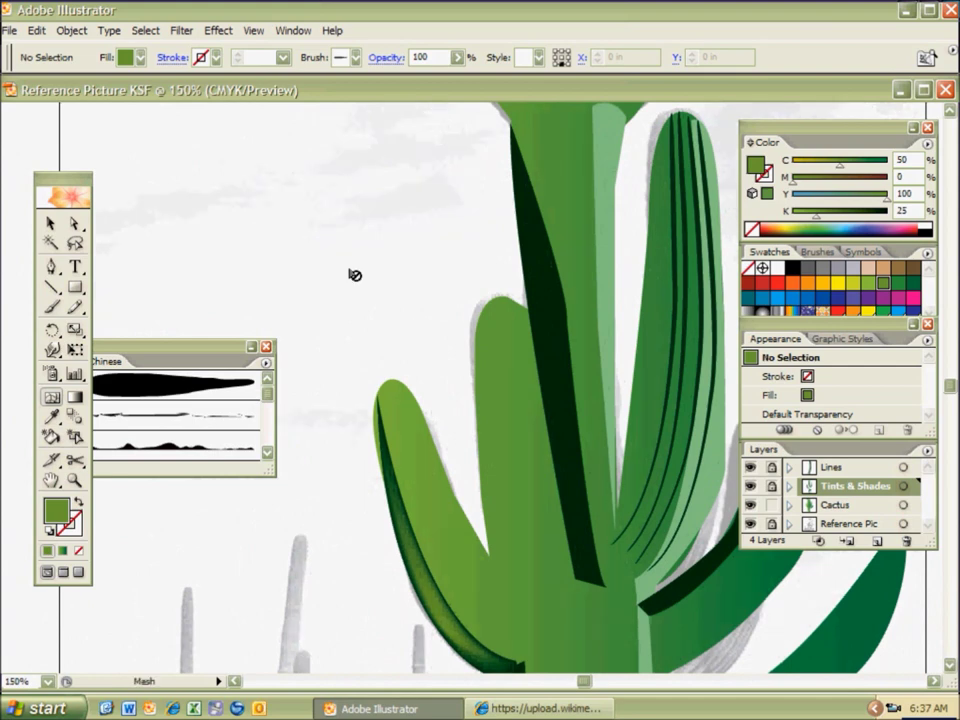
# - Hide the Reference Pic layer and delete it from the document
pyautogui.press('v')
pyautogui.hotkey('ctrl', '-')
pyautogui.hotkey('ctrl', '-')
pyautogui.hotkey('ctrl', '-')
pyautogui.hotkey('ctrl', '-')
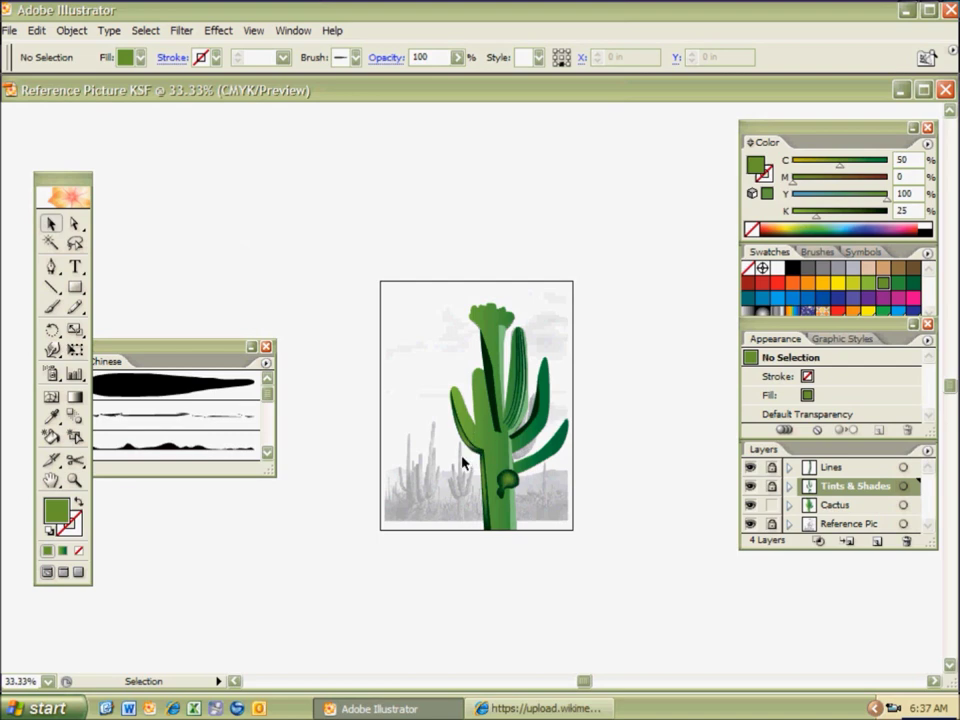
pyautogui.click(755, 524)
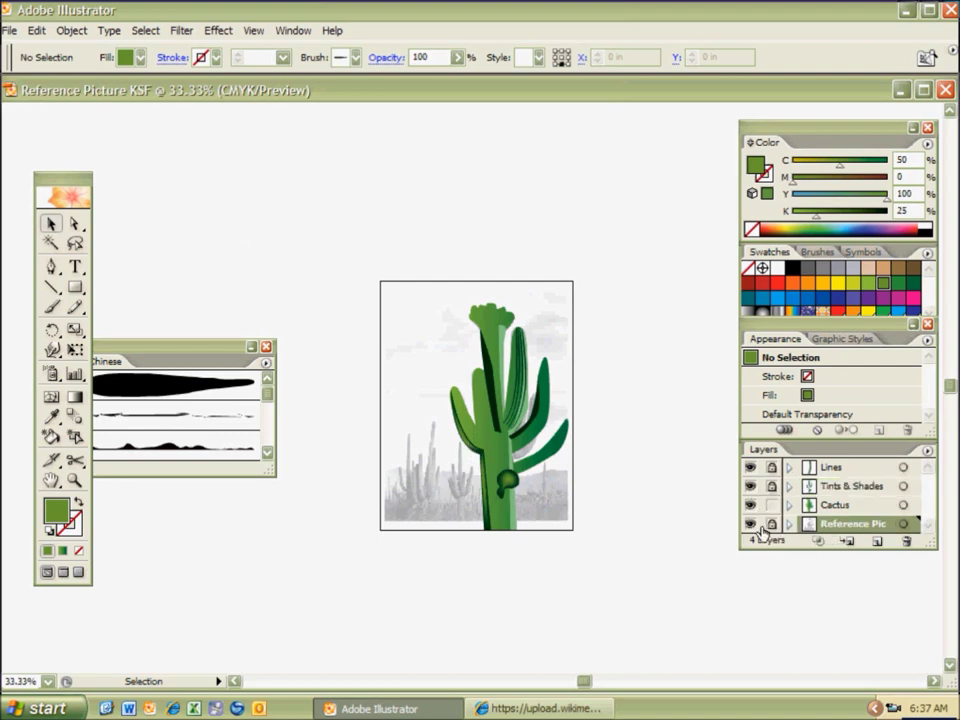
pyautogui.click(750, 523)
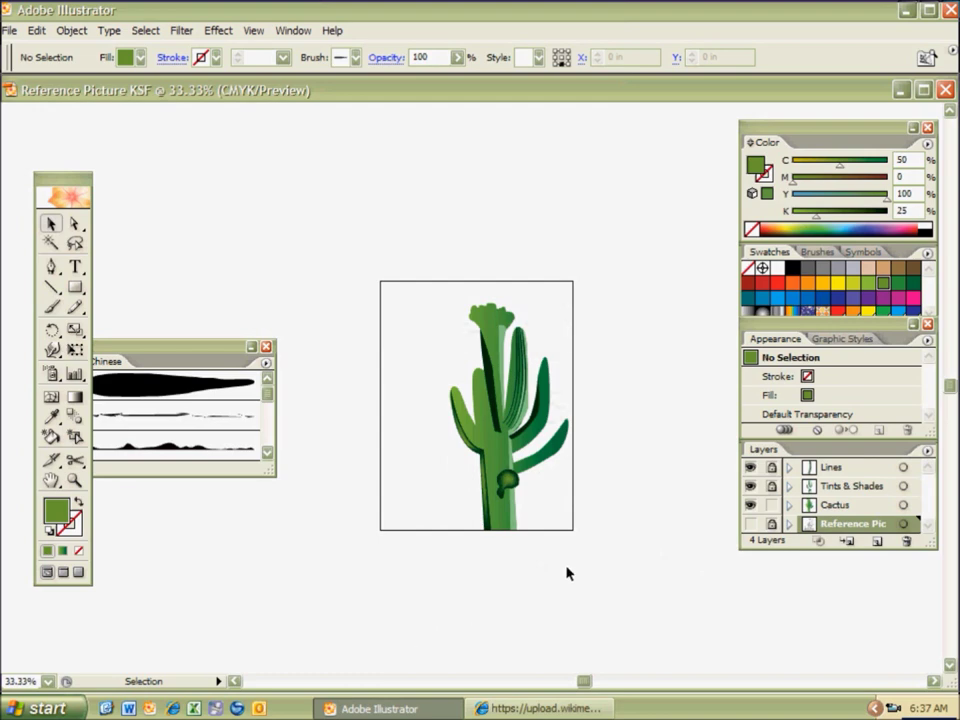
pyautogui.moveTo(877, 524); pyautogui.dragTo(906, 540)
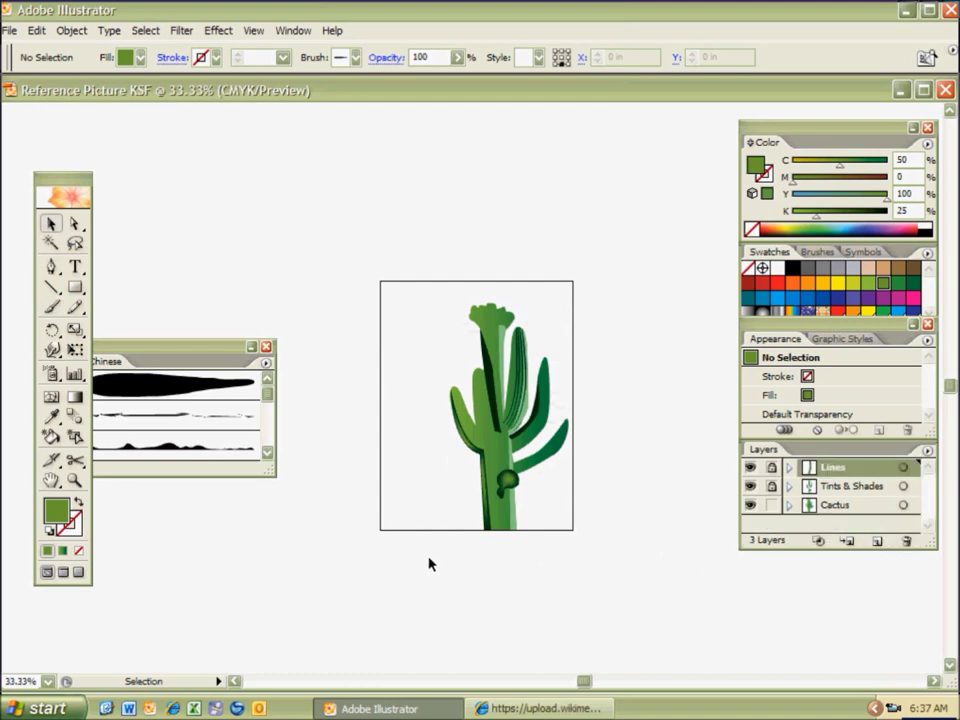